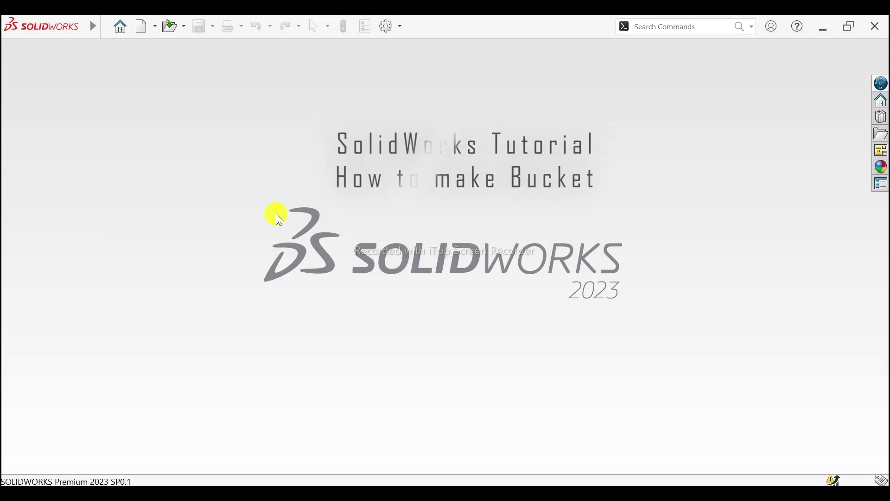
- Create a new part and start a sketch on the Top Plane
left_click(138, 30)
left_click(525, 389)
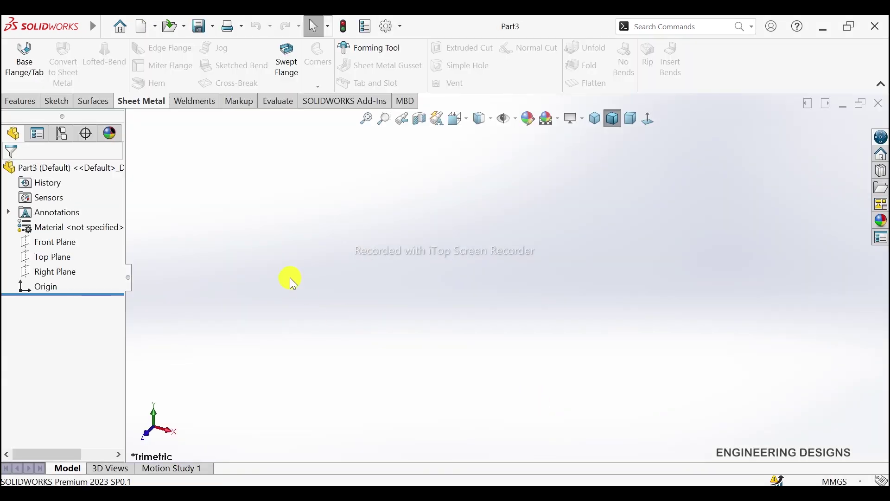
left_click(67, 258)
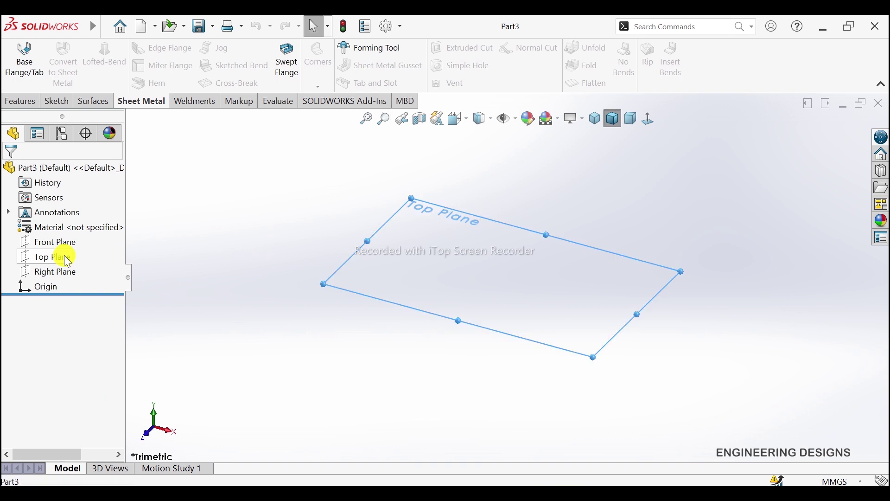
left_click(80, 239)
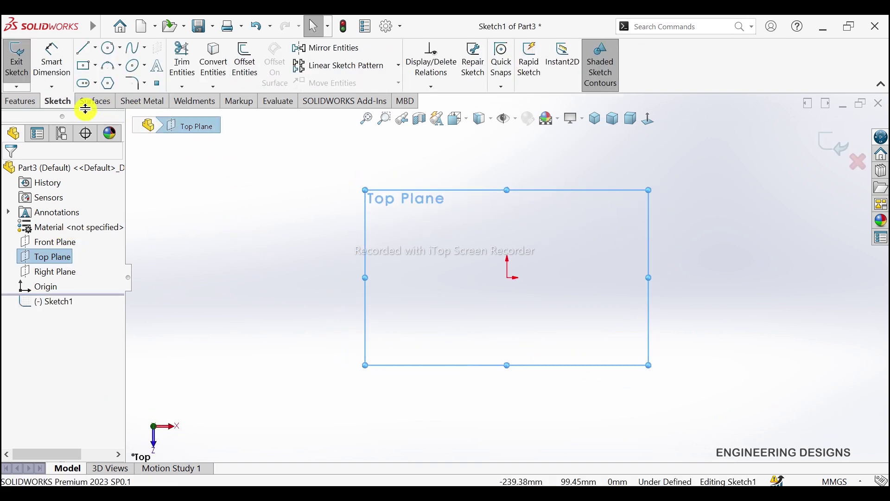
- Draw a circle centred on the origin and dimension its diameter to 175 mm
left_click(111, 48)
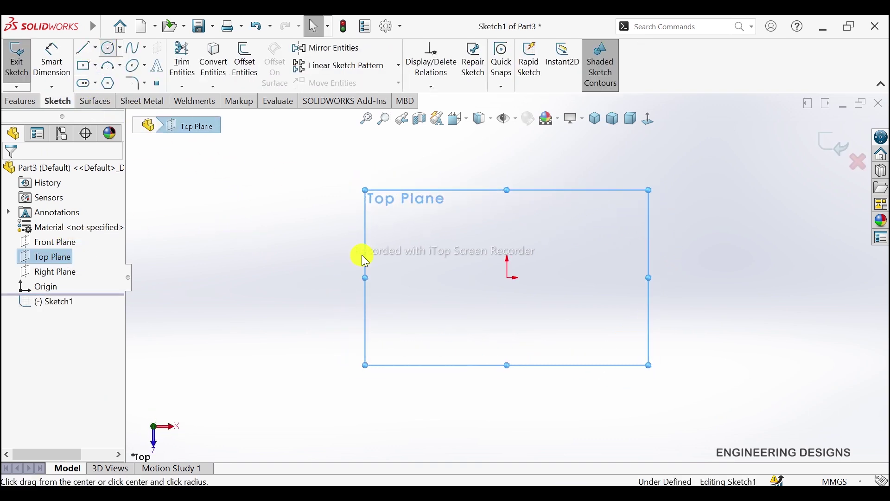
left_click(507, 278)
left_click(633, 278)
left_click(52, 59)
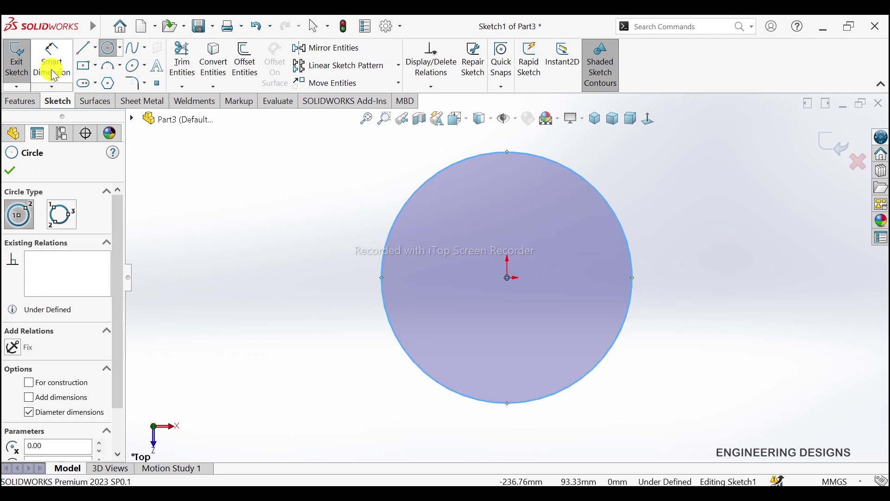
left_click(387, 301)
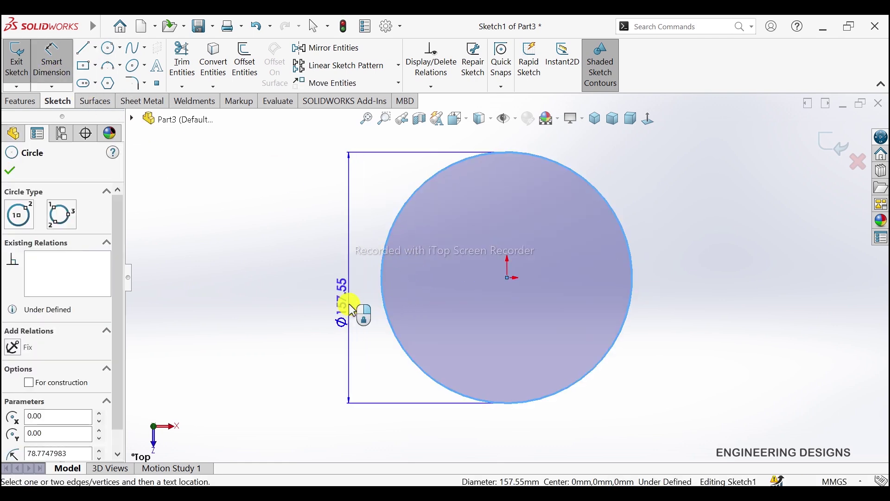
left_click(347, 302)
type("175")
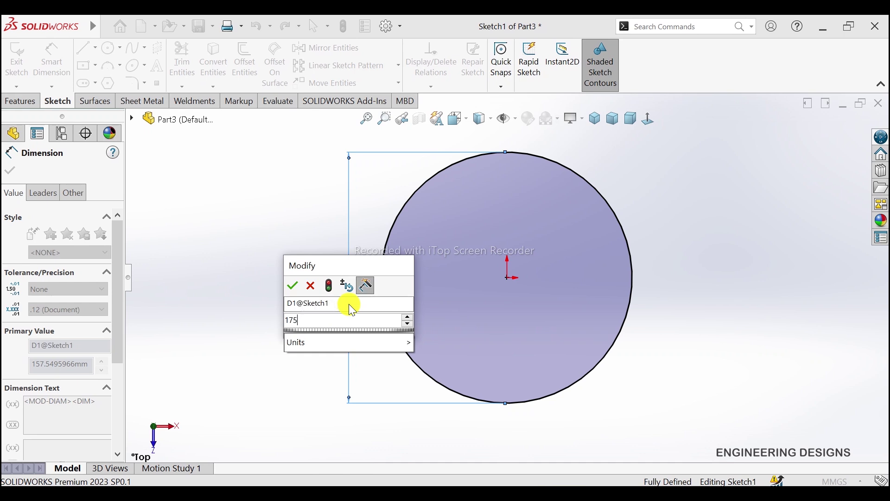
key("Return")
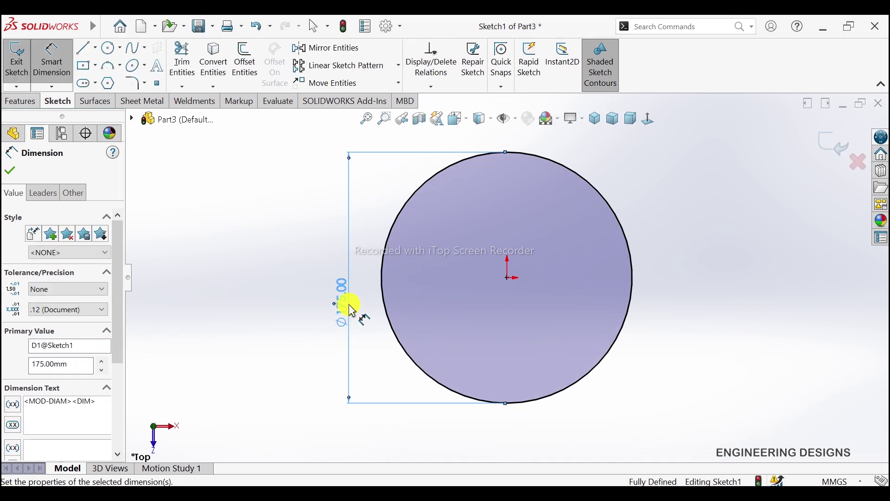
left_click(142, 101)
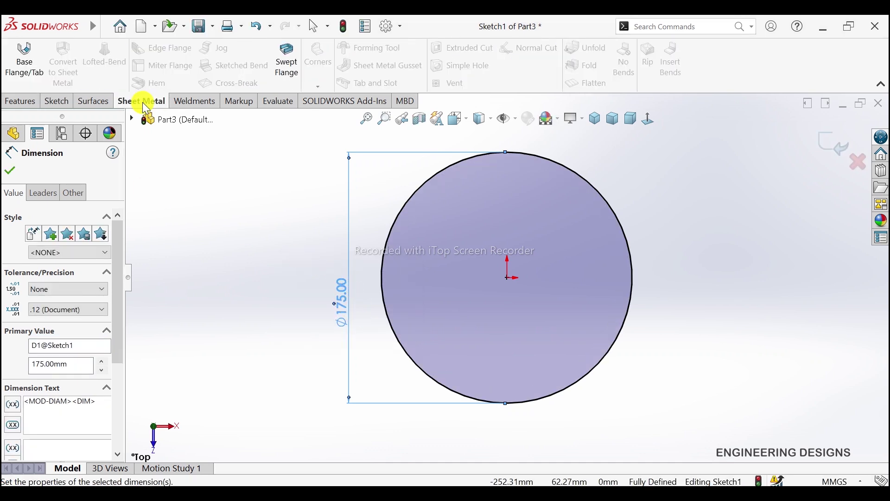
- Turn the circle into a 1.20 mm base flange with reversed thickness direction
left_click(42, 68)
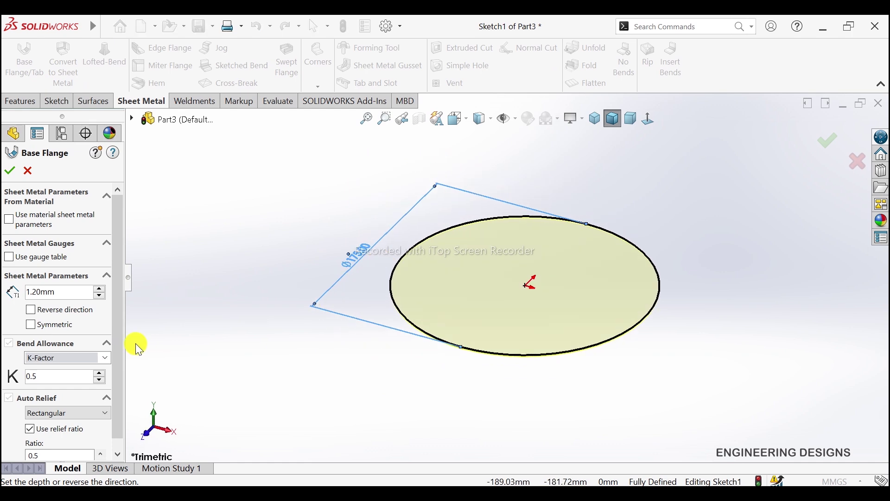
left_click(78, 312)
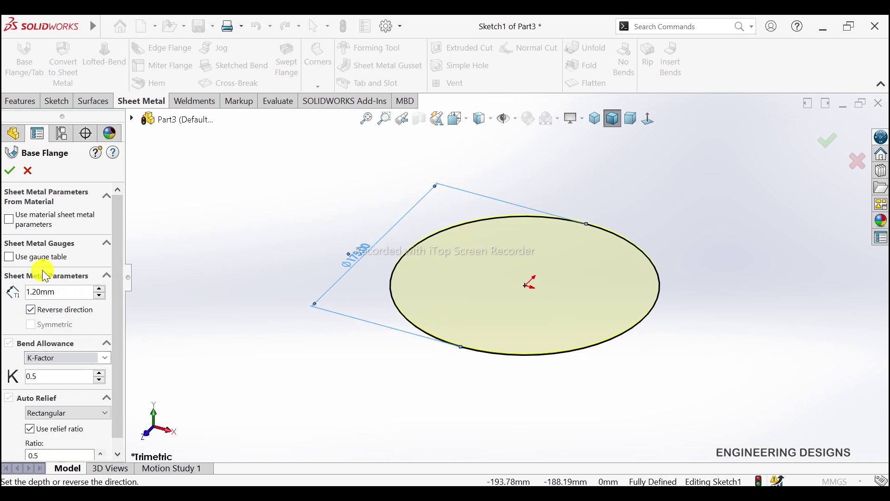
left_click(9, 172)
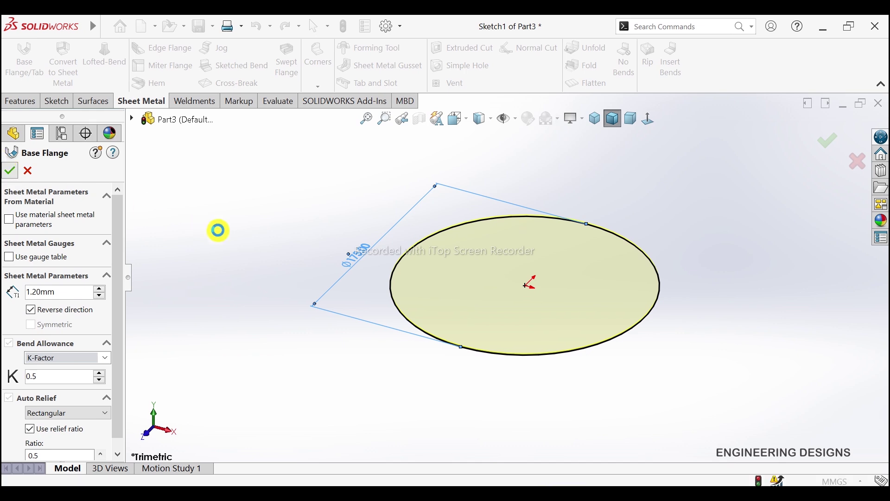
scroll(551, 194, "down", 2)
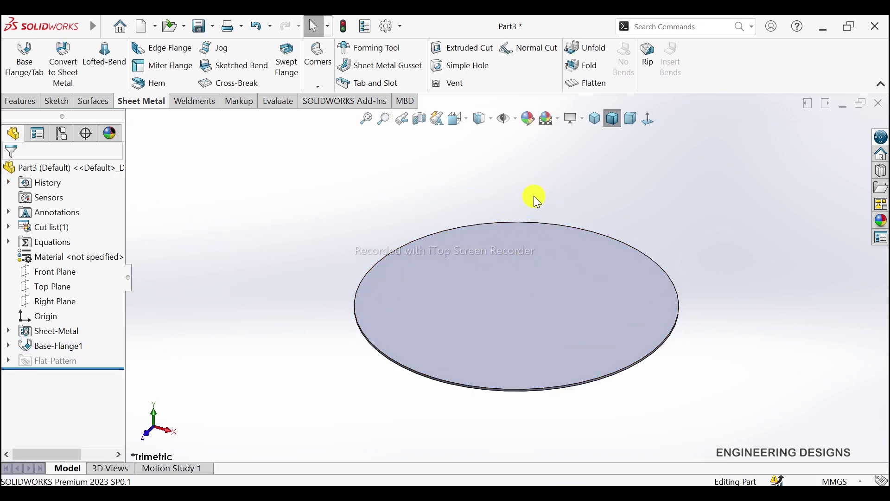
- Add a Tear Drop hem of 225° and 1.00 mm size on the disc's outer edge
left_click(167, 81)
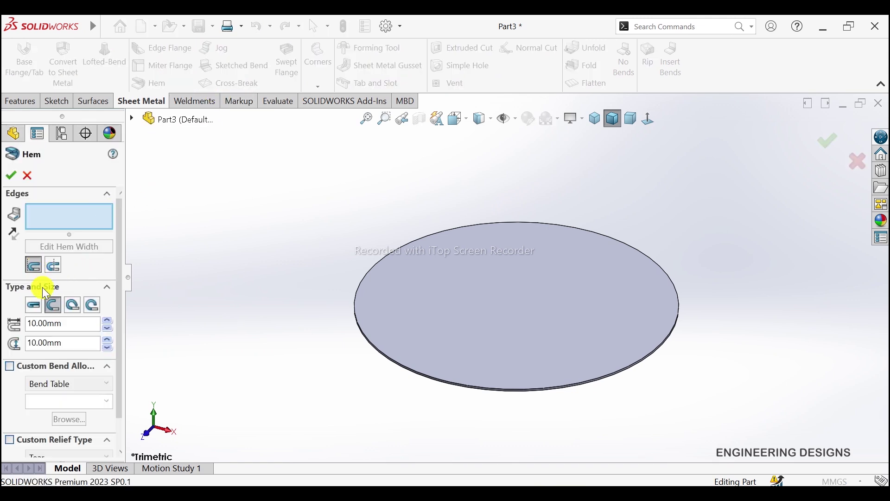
left_click(73, 304)
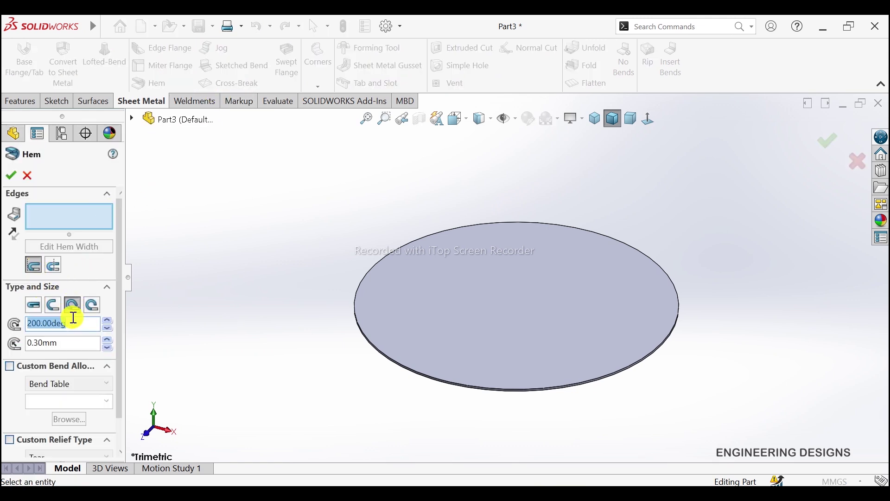
type("25")
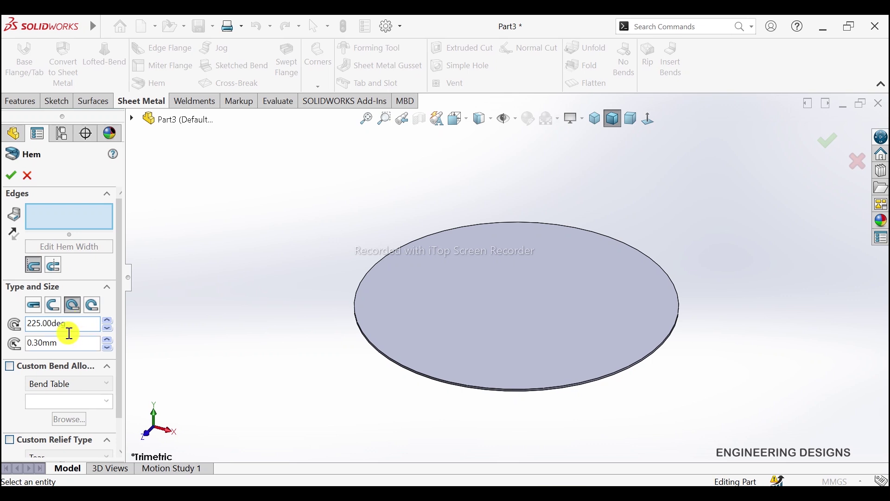
scroll(652, 364, "down", 2)
scroll(620, 341, "down", 3)
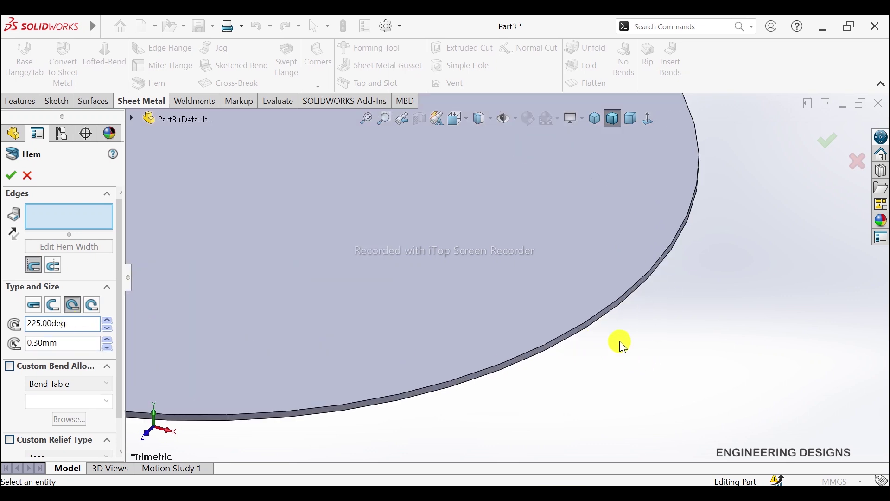
scroll(618, 305, "up", 1)
left_click(616, 302)
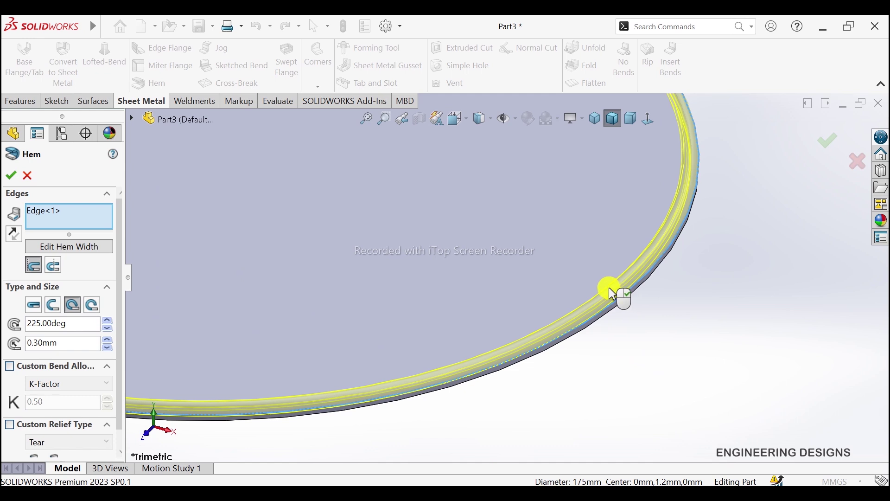
scroll(537, 251, "up", 3)
scroll(556, 269, "down", 1)
scroll(520, 294, "down", 2)
scroll(505, 302, "down", 1)
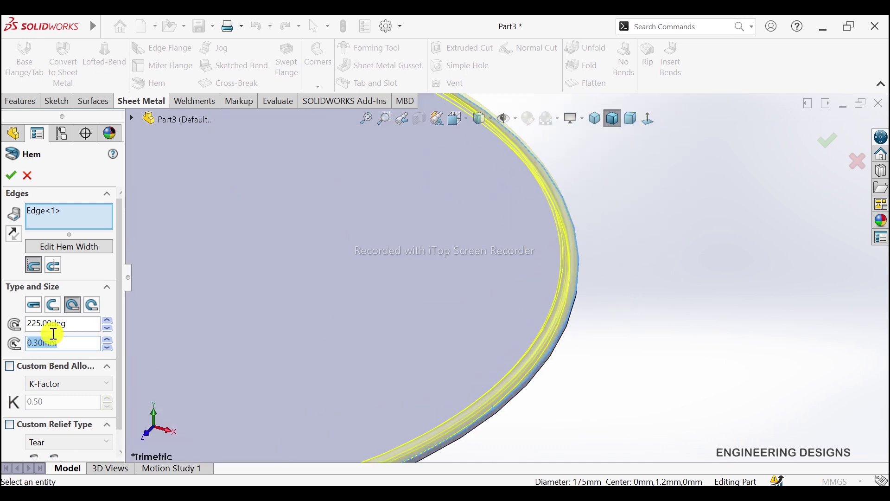
key("Return")
scroll(550, 294, "up", 1)
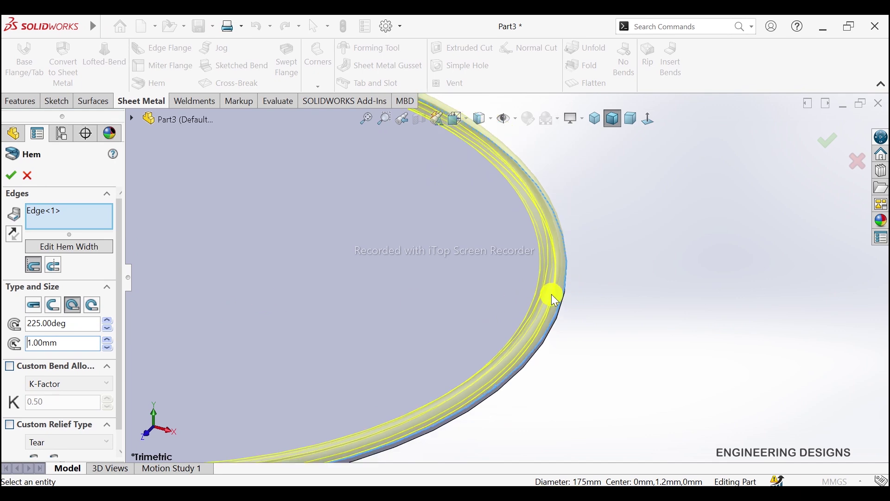
scroll(538, 276, "up", 2)
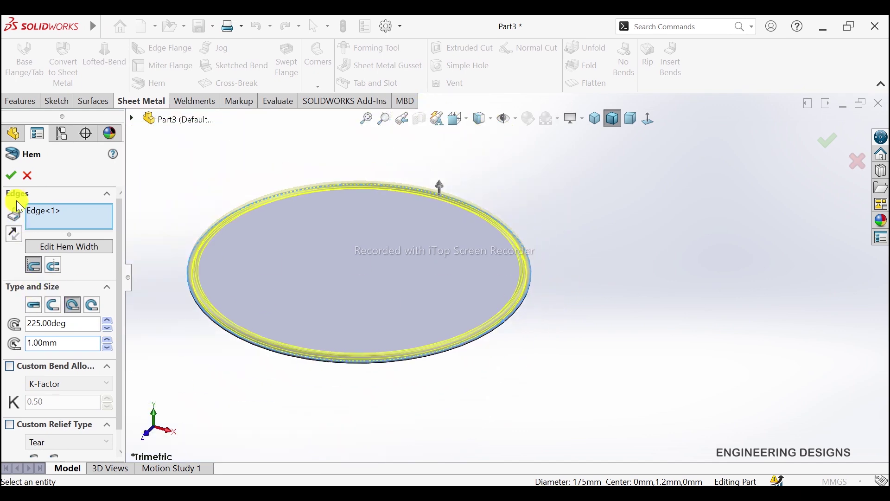
left_click(11, 177)
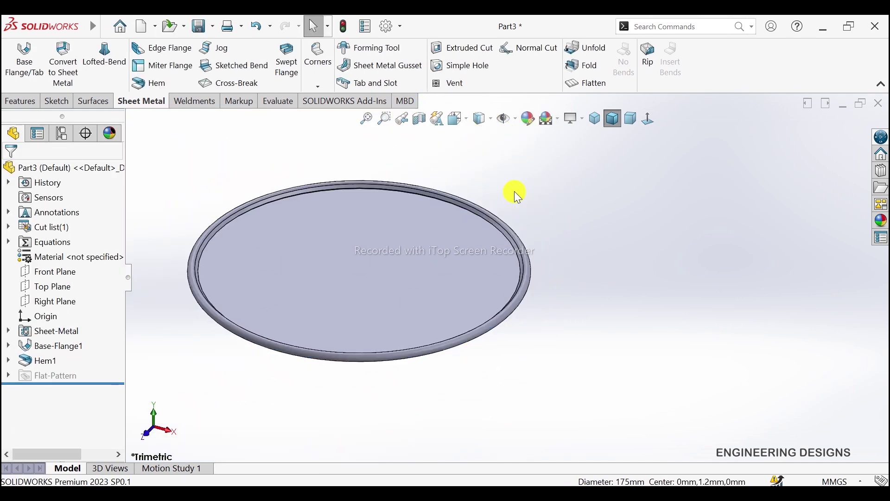
- Start a new sketch on the disc's top face
scroll(341, 218, "up", 1)
scroll(417, 274, "down", 2)
scroll(576, 353, "up", 1)
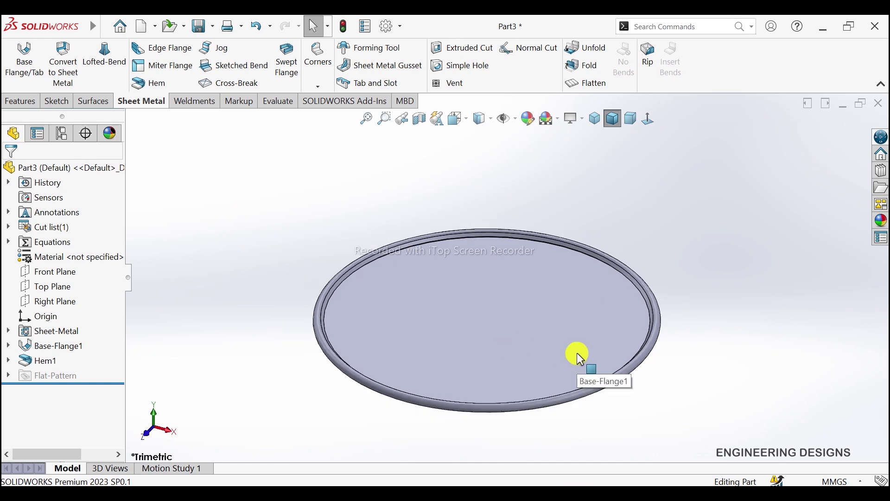
scroll(576, 353, "down", 1)
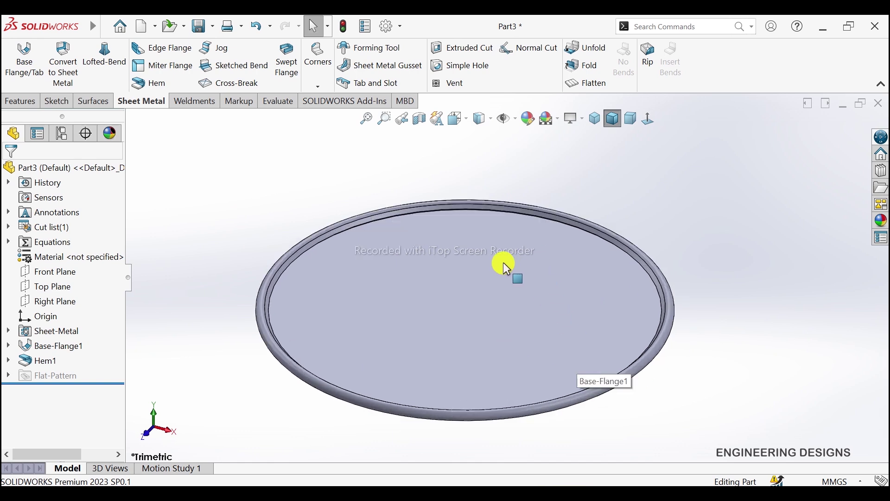
left_click(451, 296)
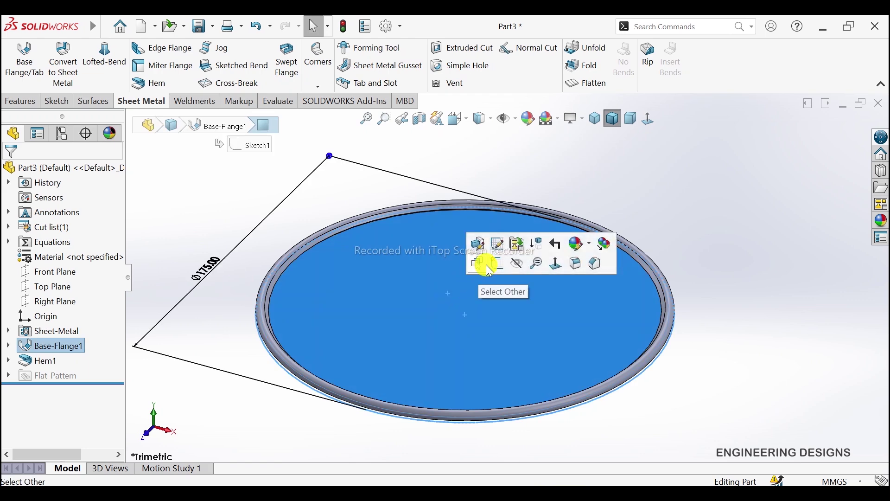
left_click(485, 255)
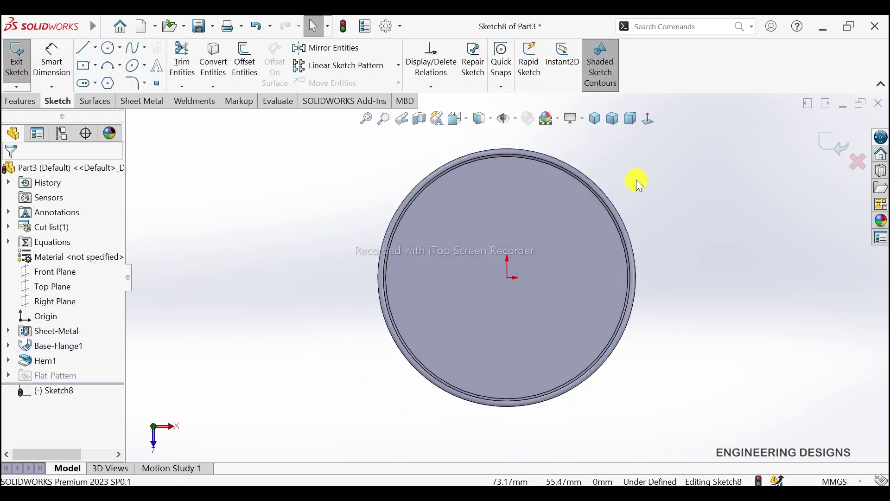
- Convert the disc's circular rim edge into the sketch with Convert Entities
left_click(213, 61)
scroll(575, 240, "down", 2)
scroll(571, 236, "down", 2)
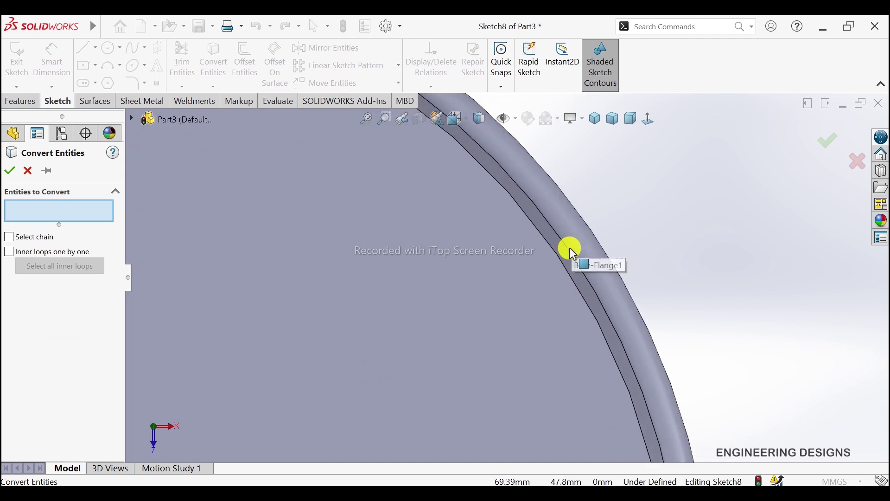
scroll(551, 246, "down", 1)
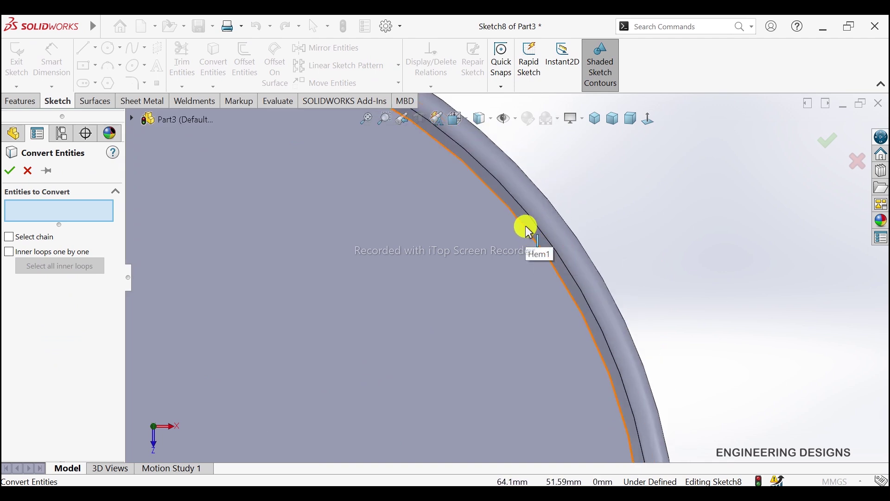
left_click(529, 231)
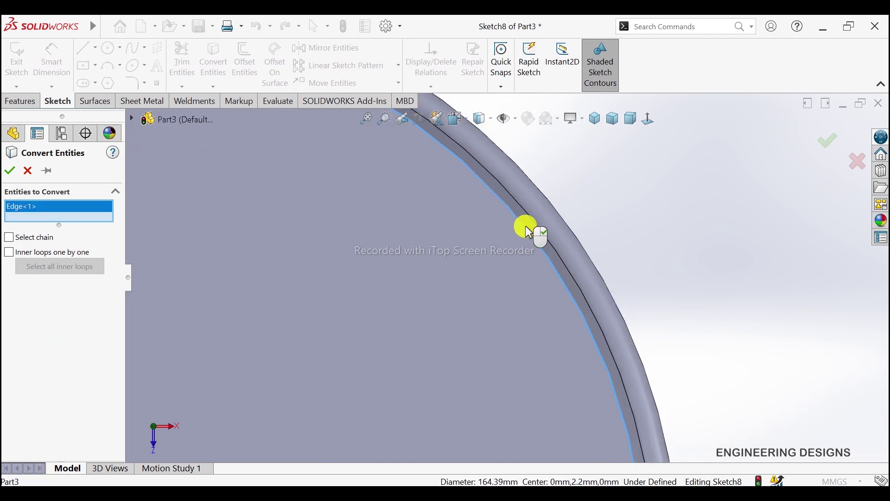
left_click(13, 172)
key("f")
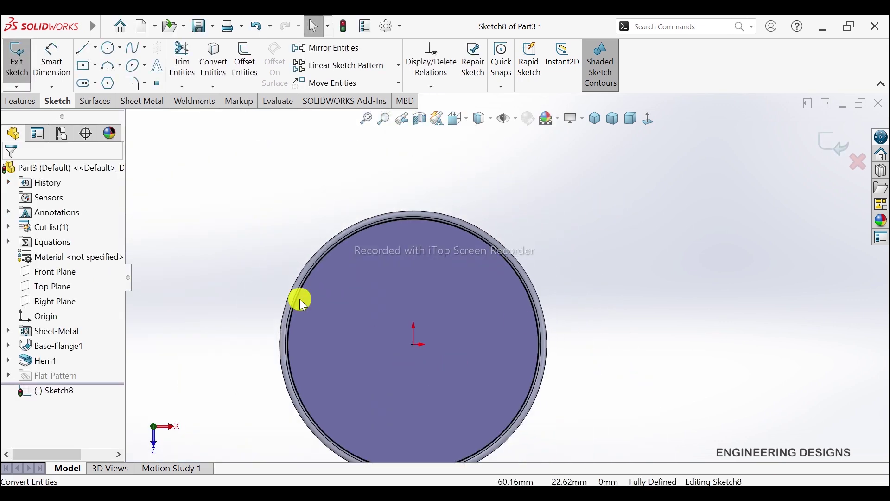
- Draw a vertical centerline from the sketch origin up past the rim
left_click(96, 47)
left_click(117, 84)
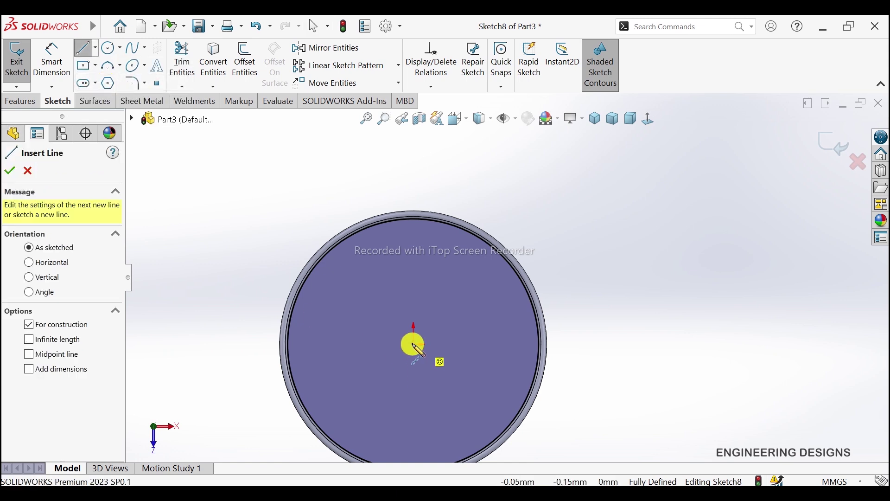
left_click(414, 344)
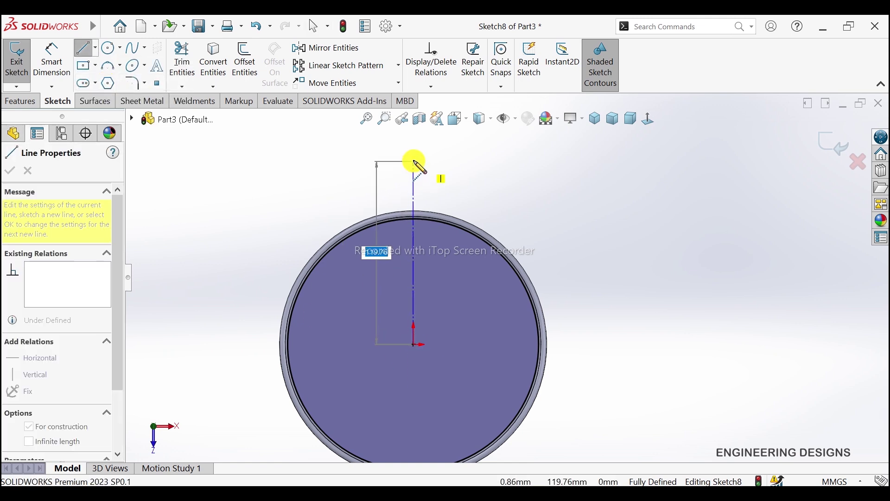
left_click(414, 184)
right_click(454, 183)
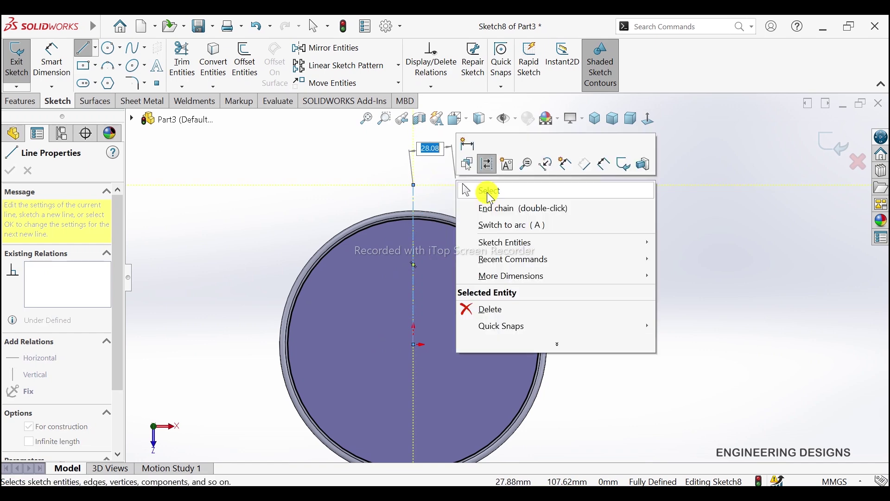
left_click(488, 194)
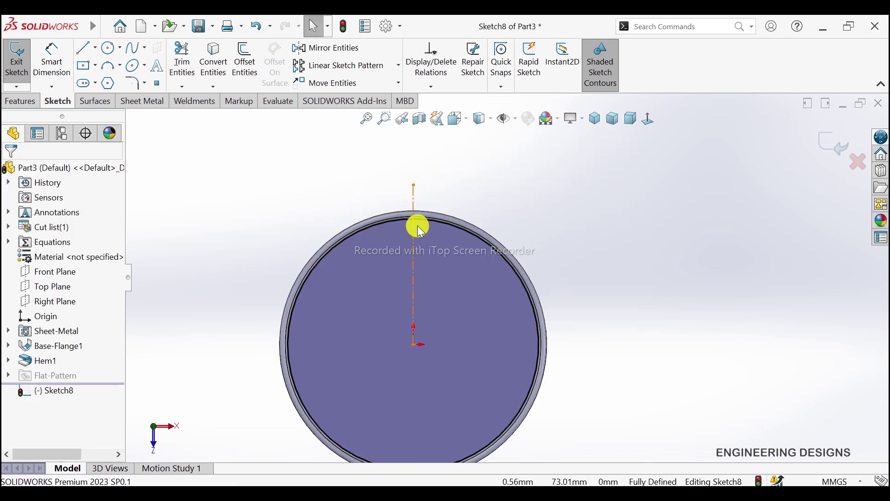
scroll(422, 228, "down", 3)
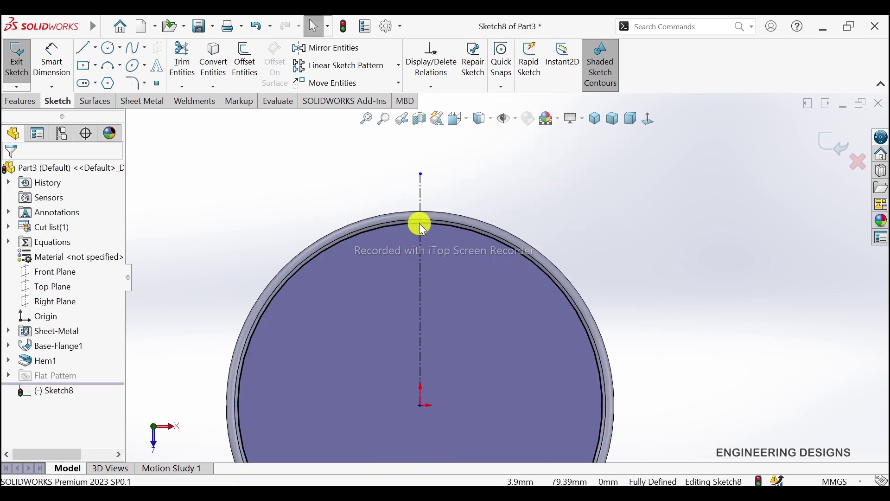
scroll(419, 223, "down", 2)
scroll(463, 224, "up", 2)
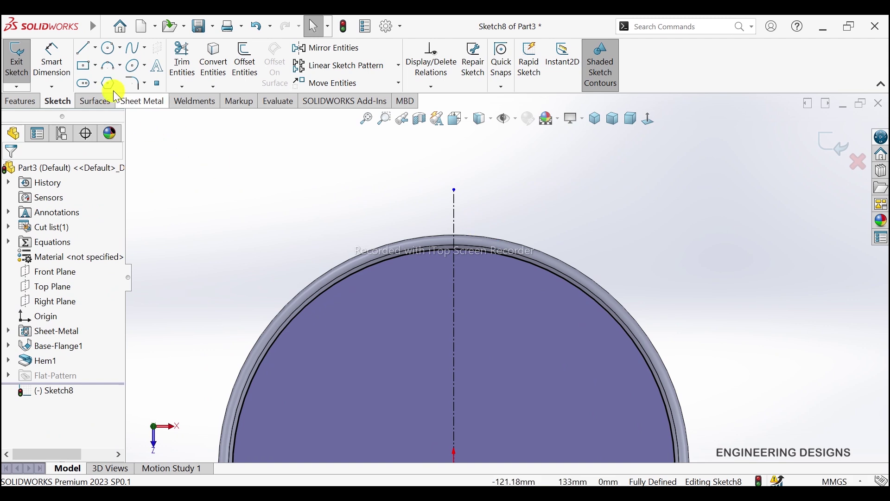
- Offset the centerline 0.50 mm to the reversed side and reposition the dimension
left_click(244, 60)
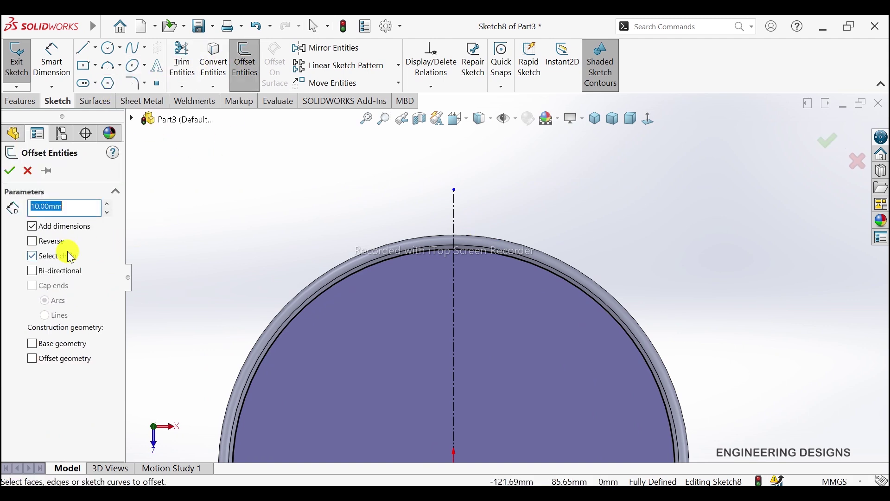
type("0")
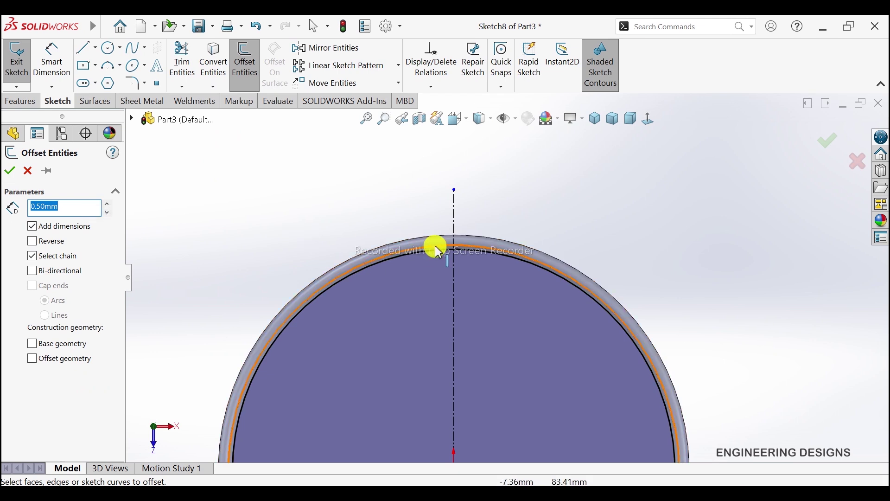
left_click(454, 278)
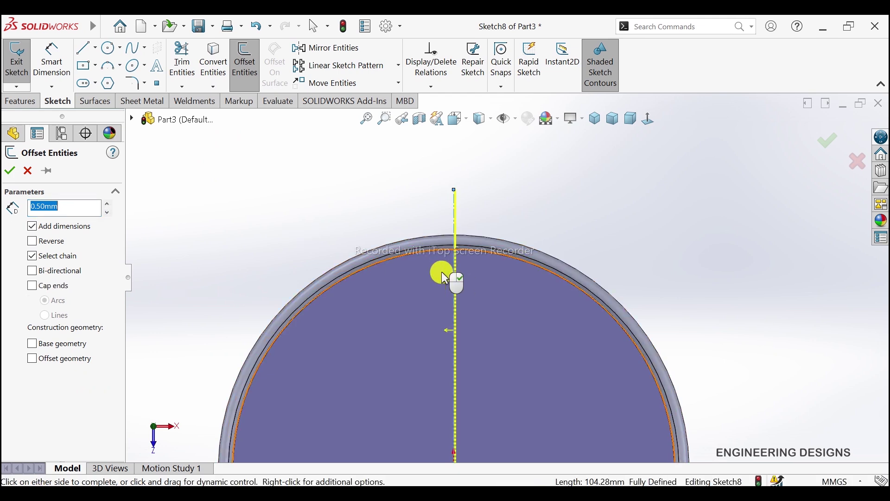
left_click(46, 247)
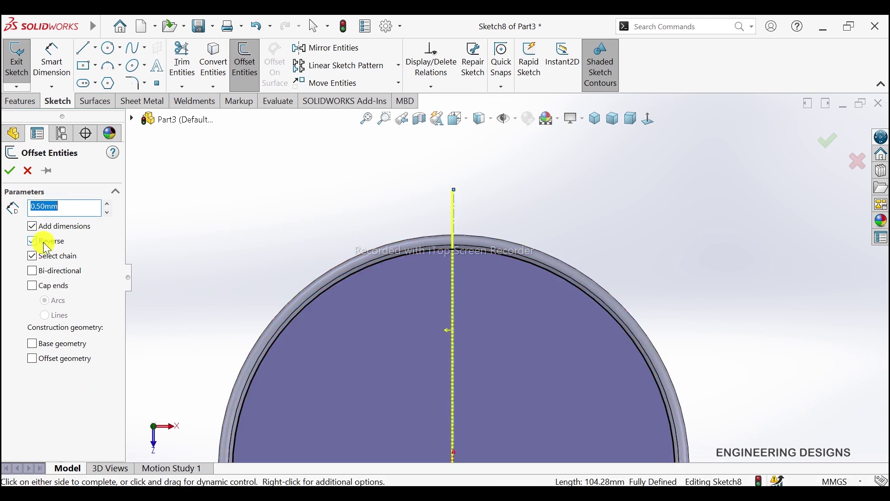
left_click(11, 172)
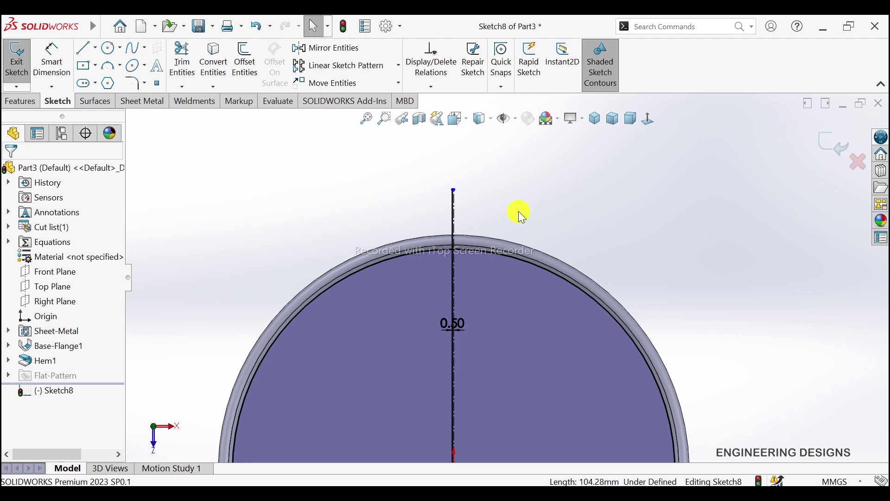
scroll(453, 223, "down", 2)
scroll(496, 288, "down", 2)
scroll(502, 407, "up", 1)
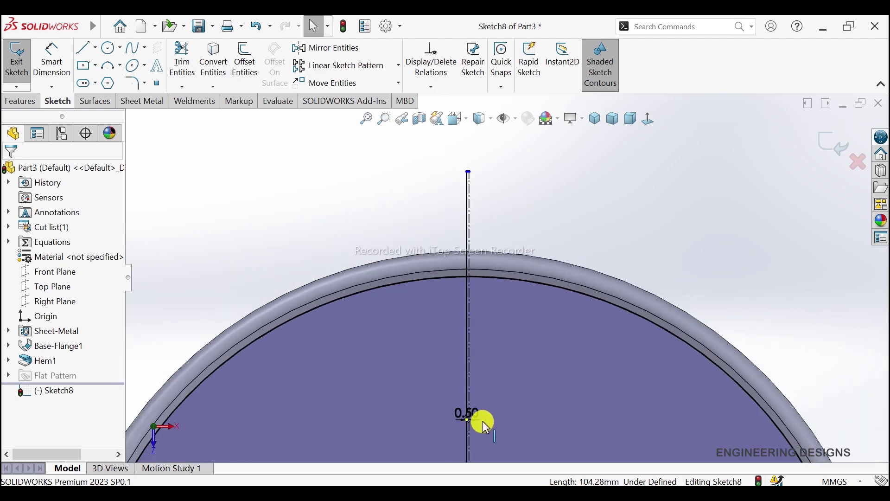
left_click_drag(480, 419, 412, 209)
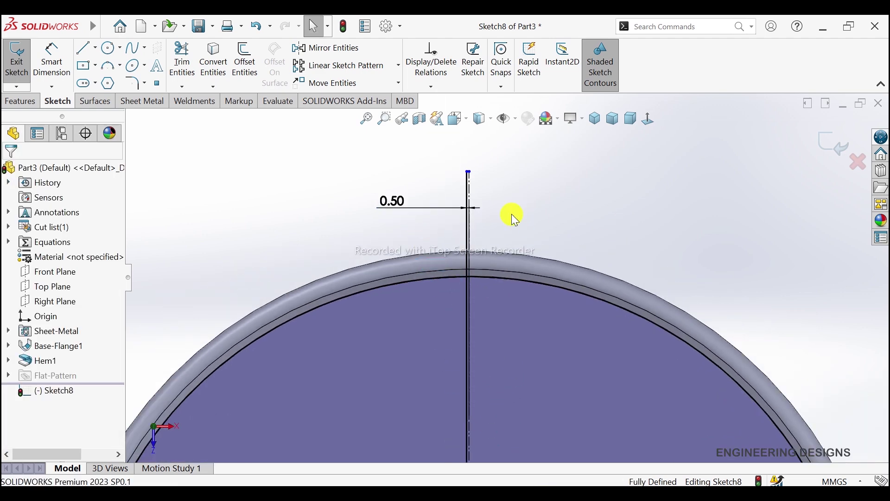
- Turn the centerline into regular sketch geometry
scroll(473, 228, "down", 1)
scroll(472, 227, "down", 1)
scroll(466, 427, "down", 1)
scroll(483, 410, "down", 1)
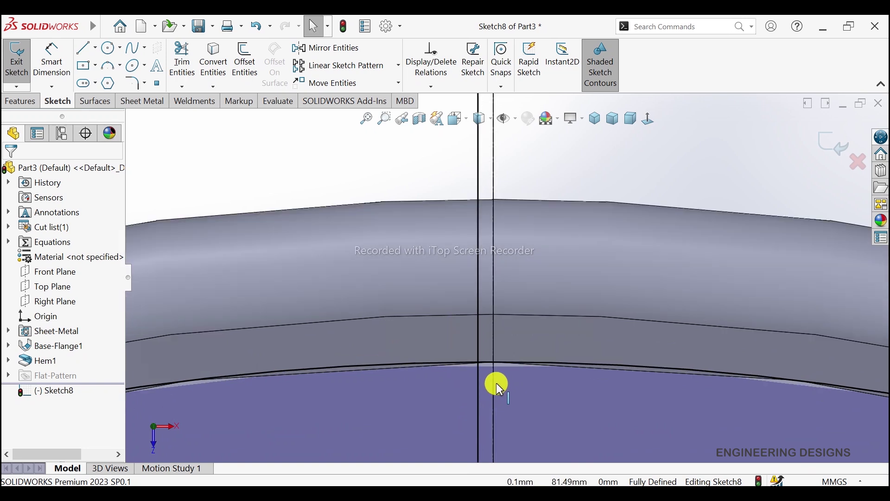
left_click(476, 383)
left_click(529, 357)
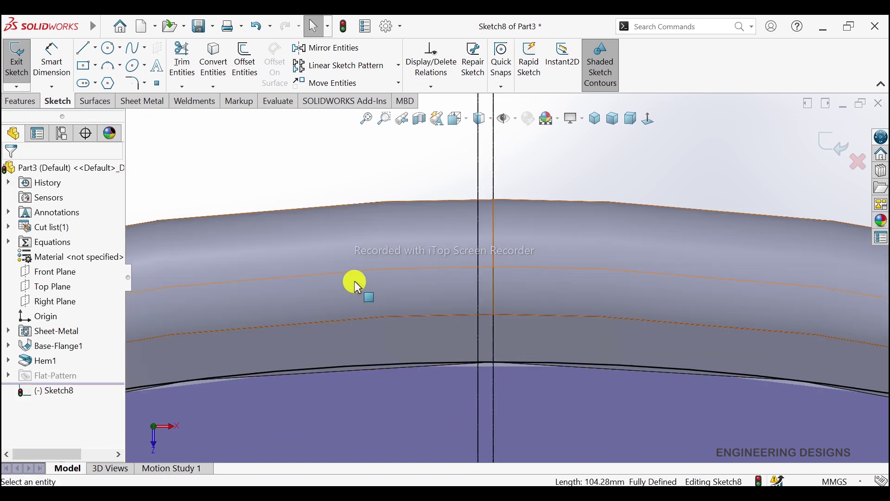
- Trim away the rim arc between the two parallel lines
left_click(182, 61)
scroll(490, 385, "down", 1)
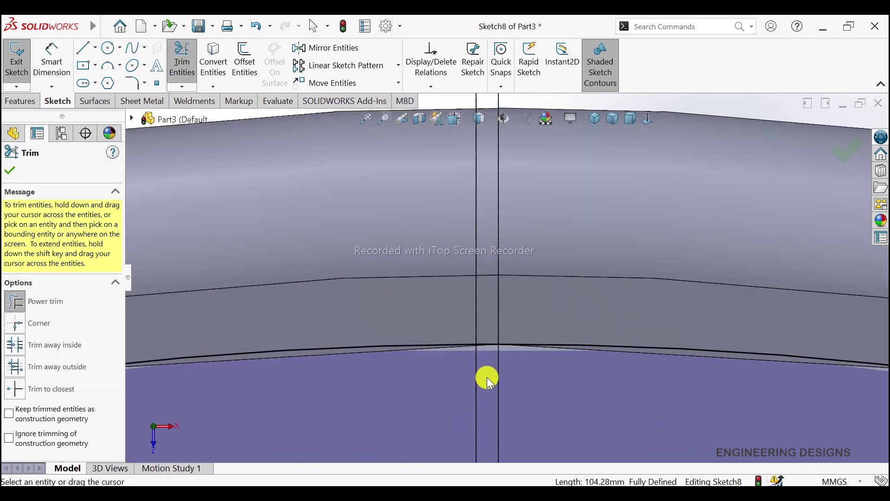
left_click_drag(487, 349, 484, 326)
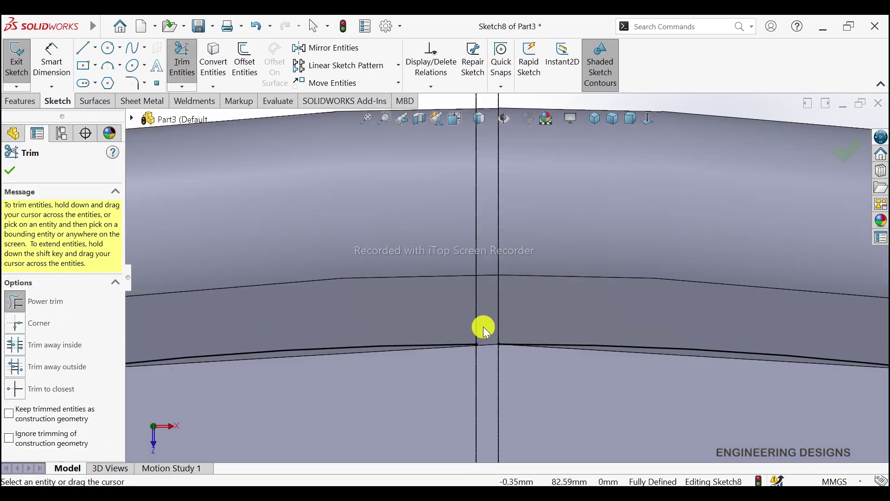
left_click(12, 165)
scroll(527, 227, "up", 2)
scroll(526, 227, "up", 2)
scroll(527, 227, "up", 2)
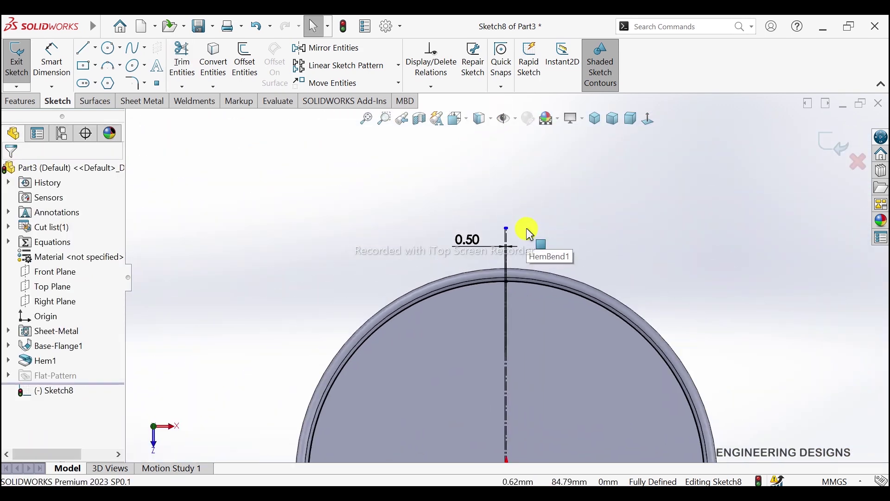
scroll(527, 227, "up", 4)
scroll(513, 337, "down", 2)
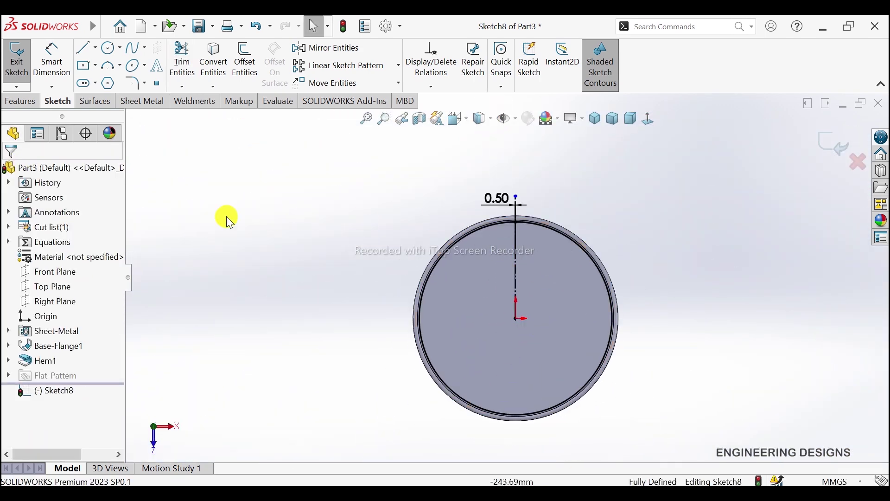
- Exit Sketch8 and draw the sloped wall line in a new Right Plane sketch
left_click(832, 148)
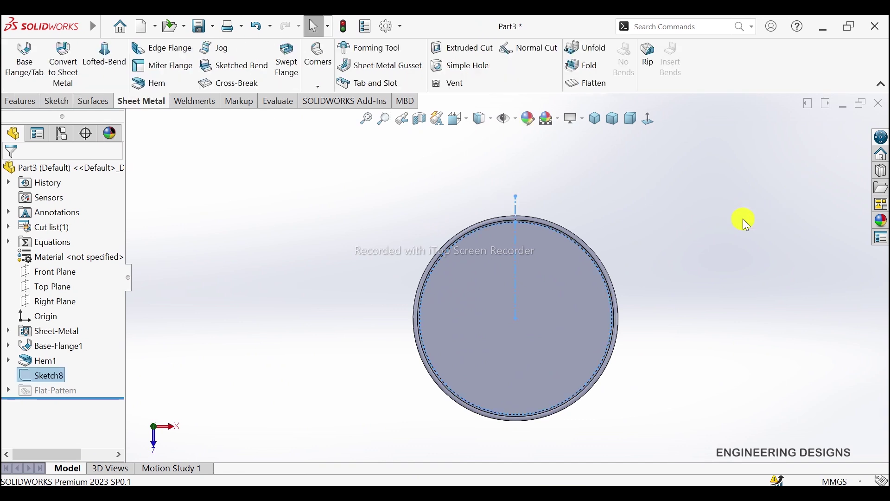
left_click(48, 302)
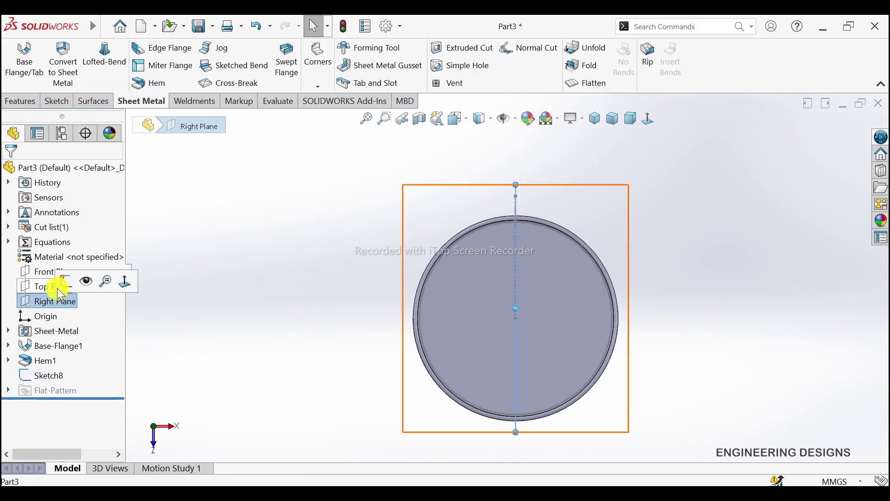
left_click(105, 280)
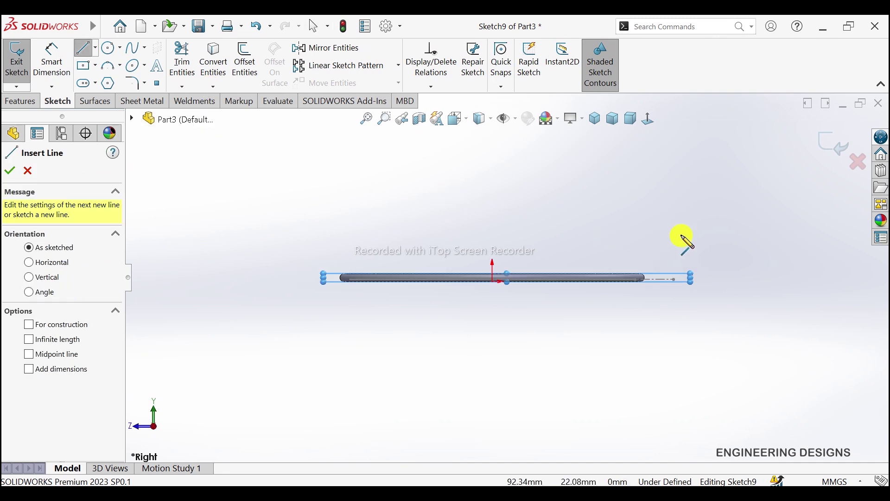
left_click(578, 297)
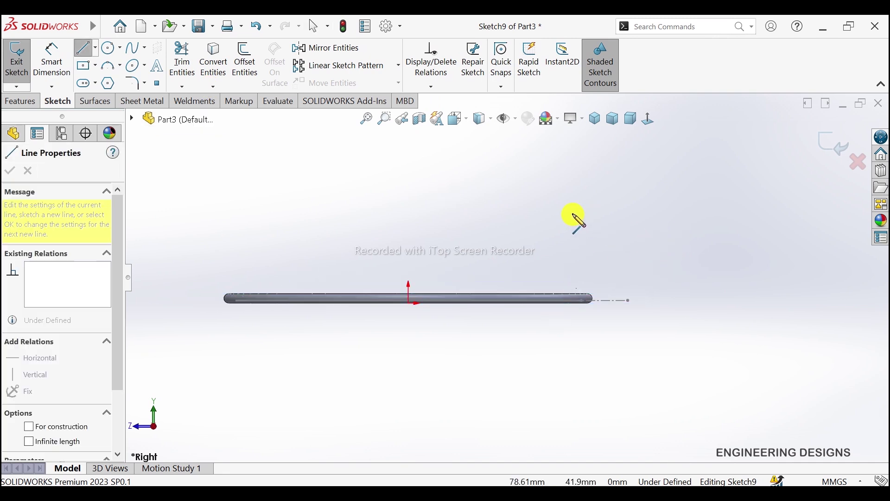
scroll(533, 192, "down", 3)
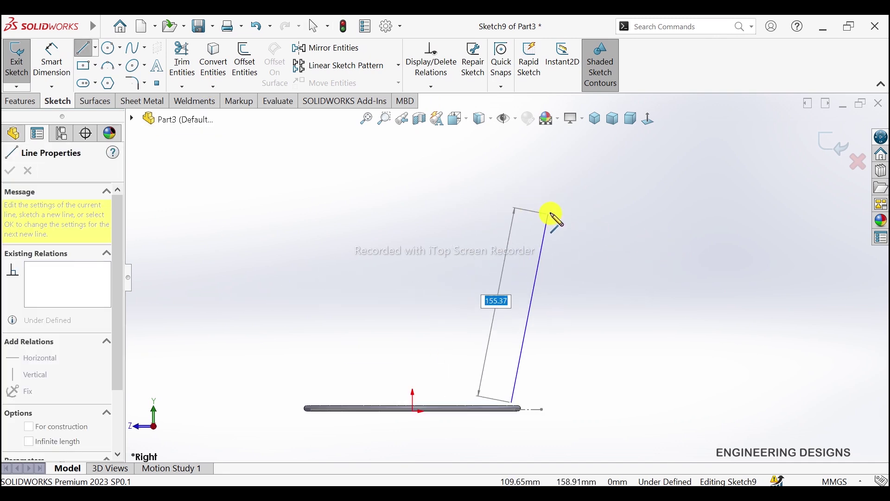
scroll(551, 211, "up", 2)
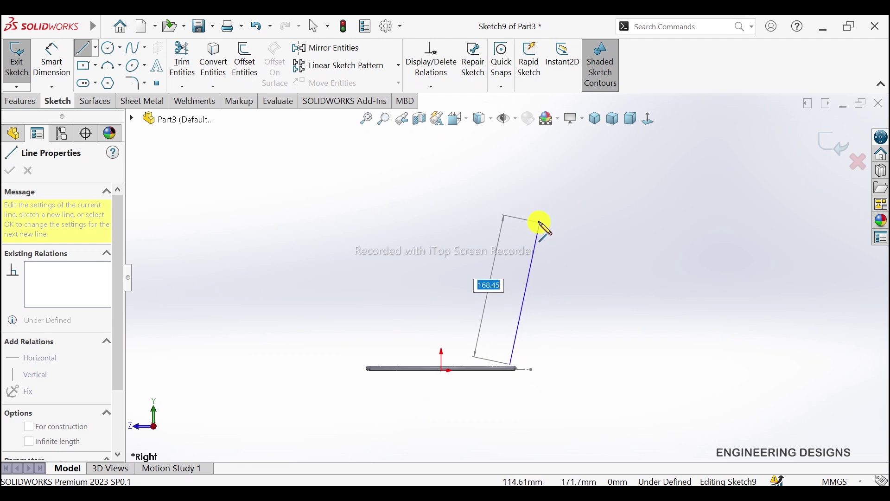
scroll(541, 227, "down", 3)
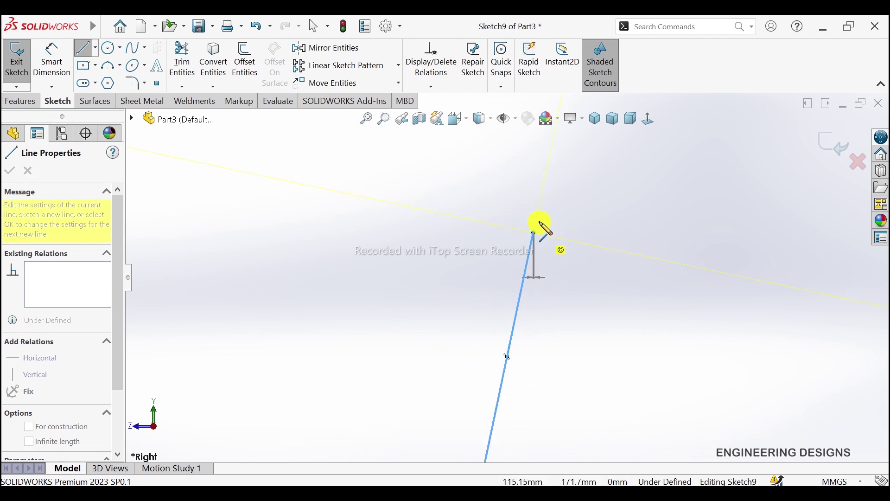
scroll(541, 220, "down", 2)
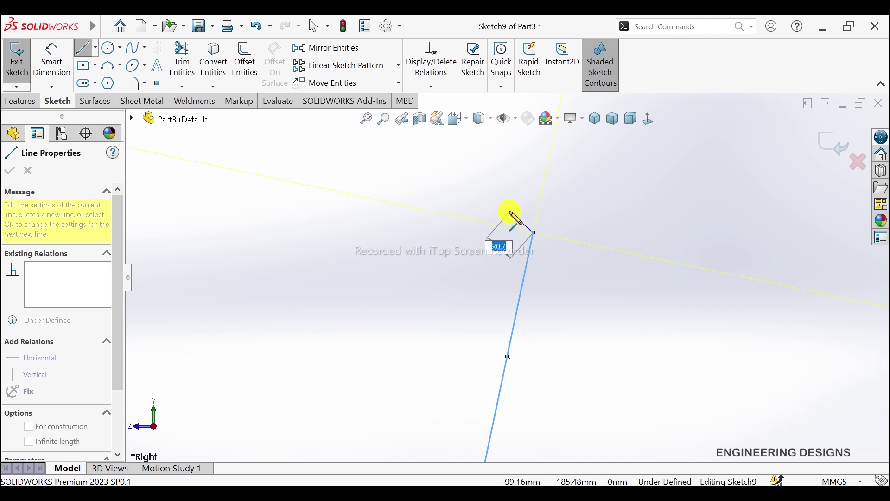
left_click(511, 212)
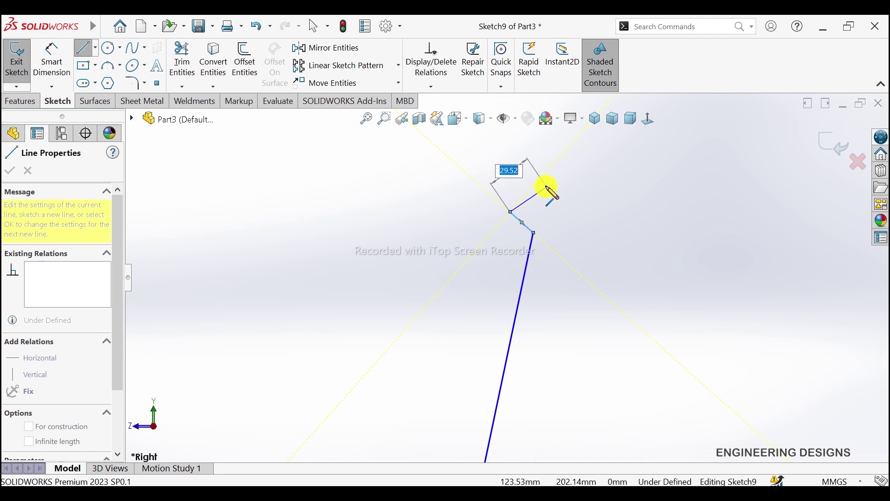
- Add zigzag rib segments continuing up the wall profile
left_click(548, 188)
scroll(551, 182, "up", 2)
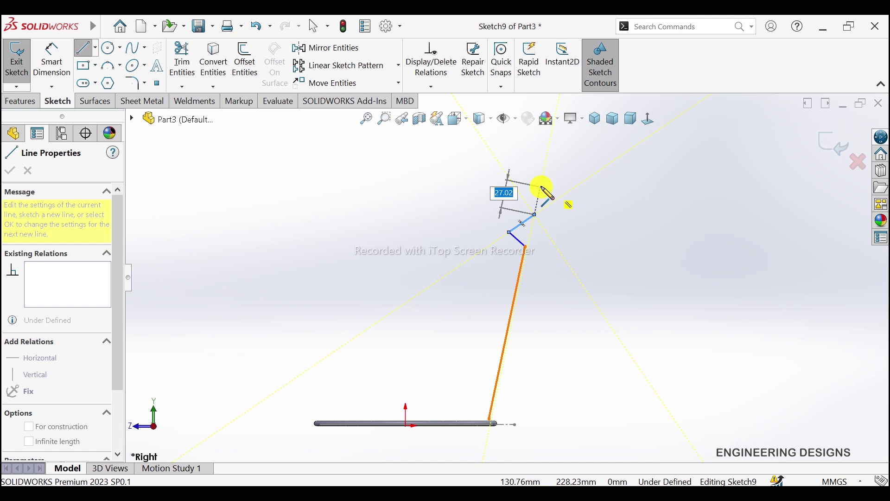
left_click(541, 187)
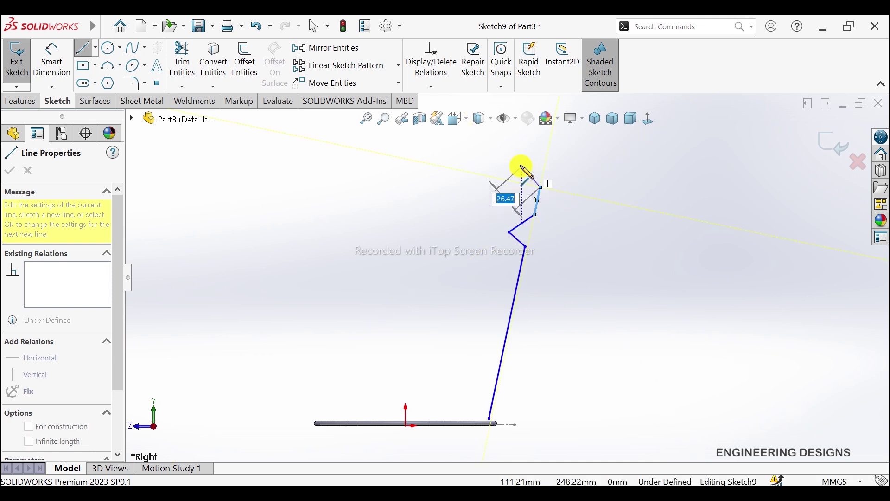
left_click(524, 172)
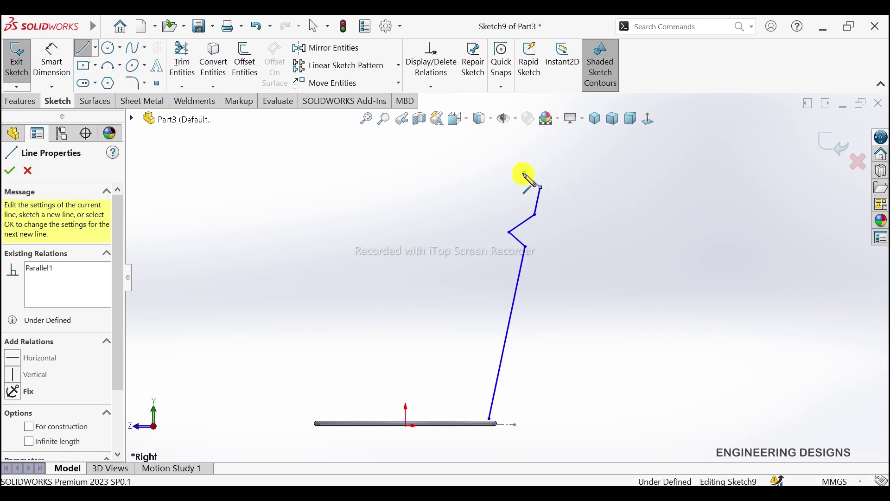
left_click(546, 158)
scroll(553, 153, "down", 3)
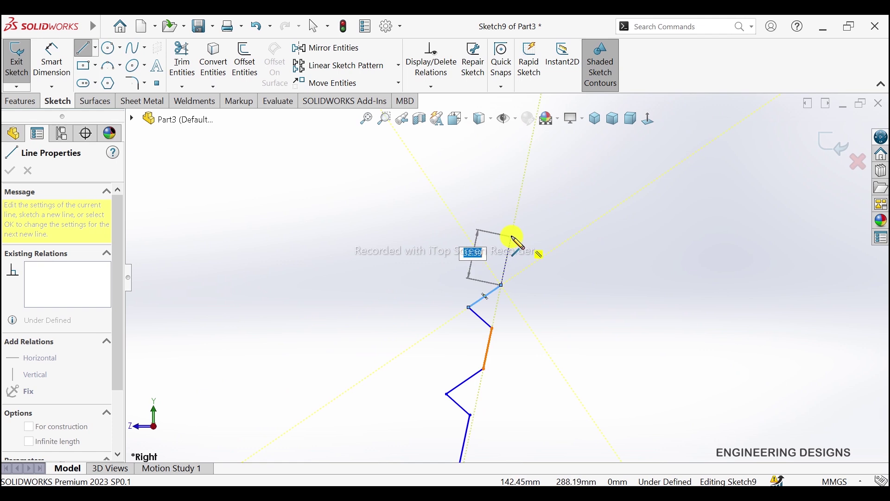
left_click(512, 236)
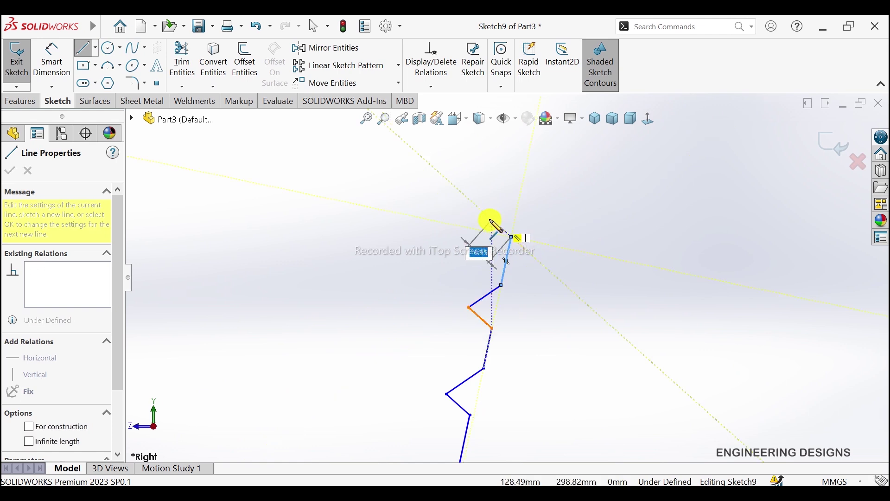
left_click(485, 217)
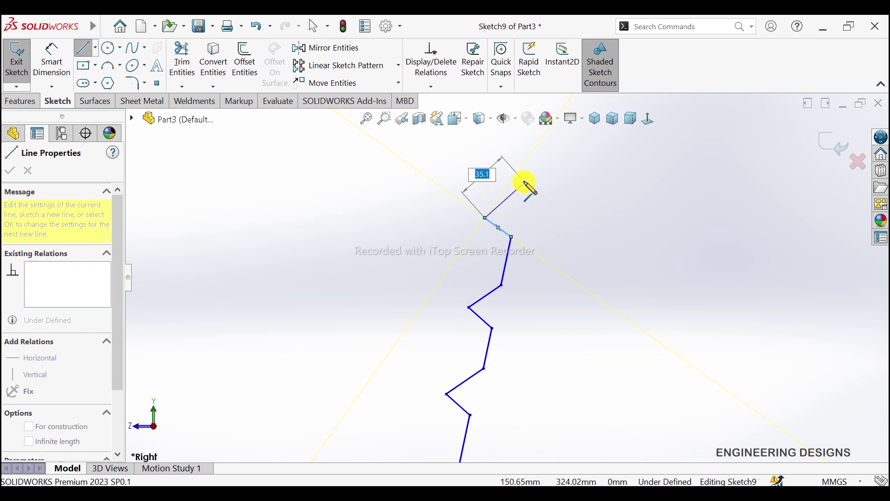
middle_click_drag(527, 179, 533, 185)
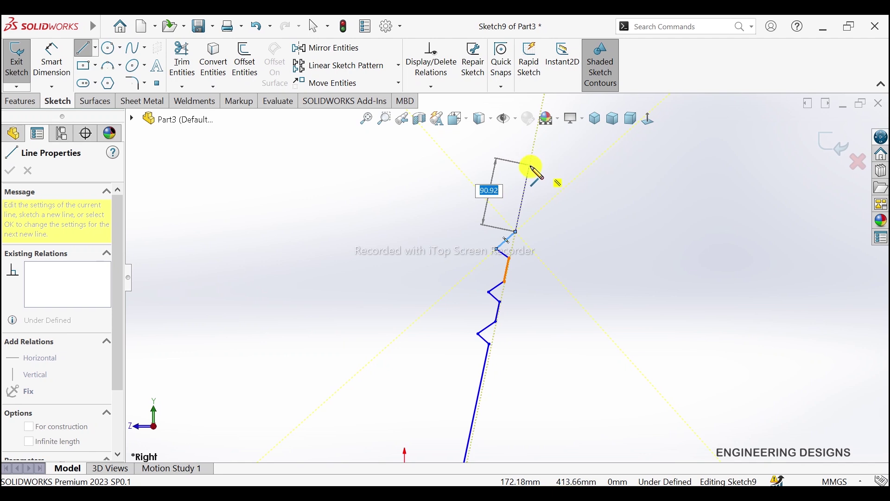
- End the profile with a small tangent arc curl, then shrink the curl
left_click(529, 176)
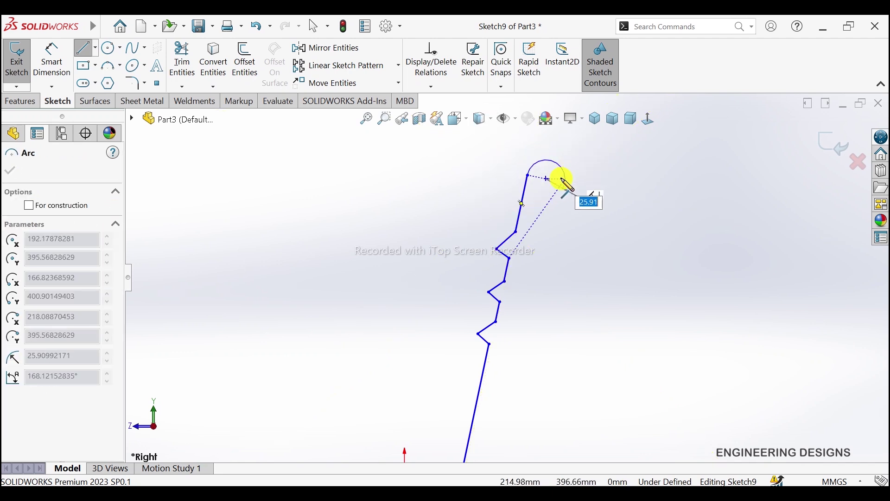
left_click(548, 182)
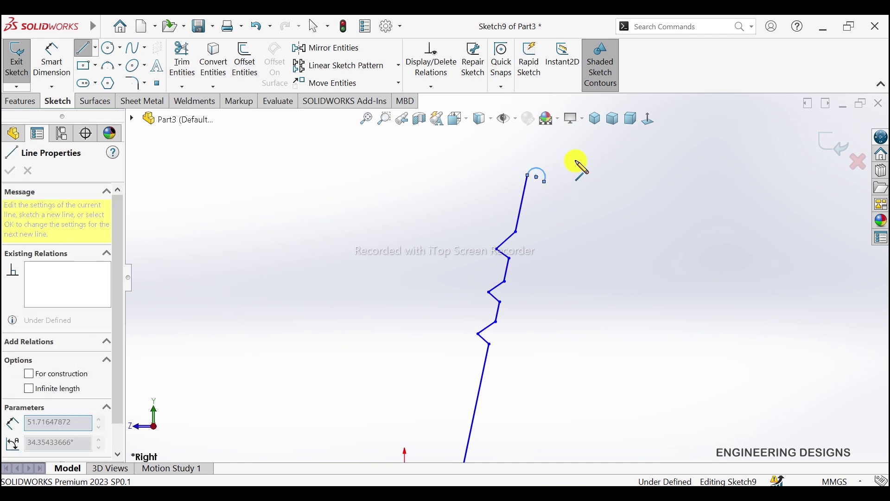
right_click(577, 165)
left_click(589, 172)
key("f")
scroll(551, 252, "down", 2)
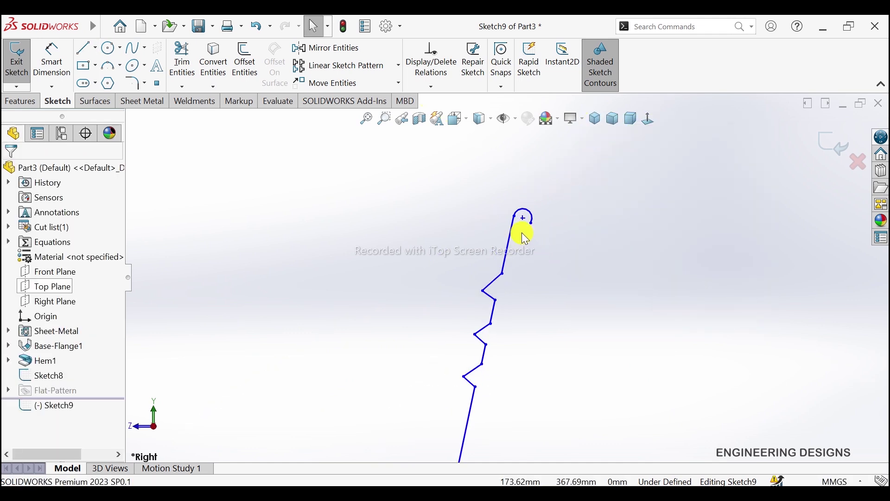
scroll(528, 246, "down", 2)
left_click(531, 233)
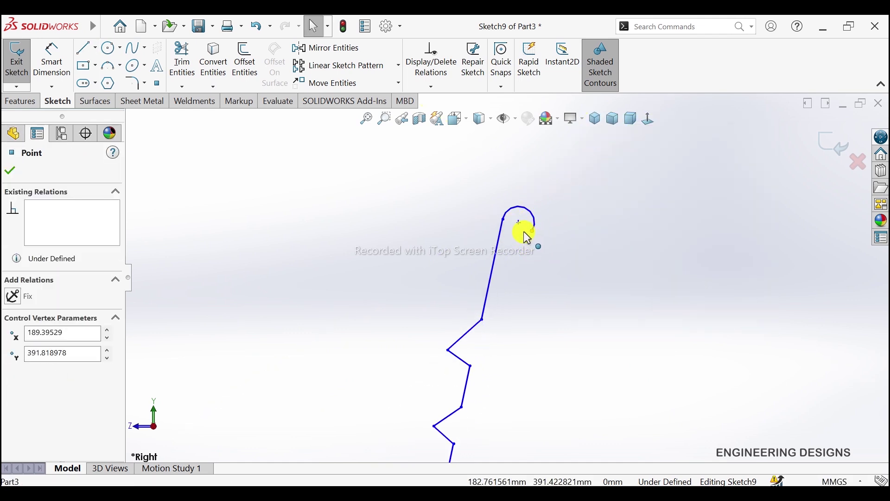
left_click_drag(524, 231, 566, 261)
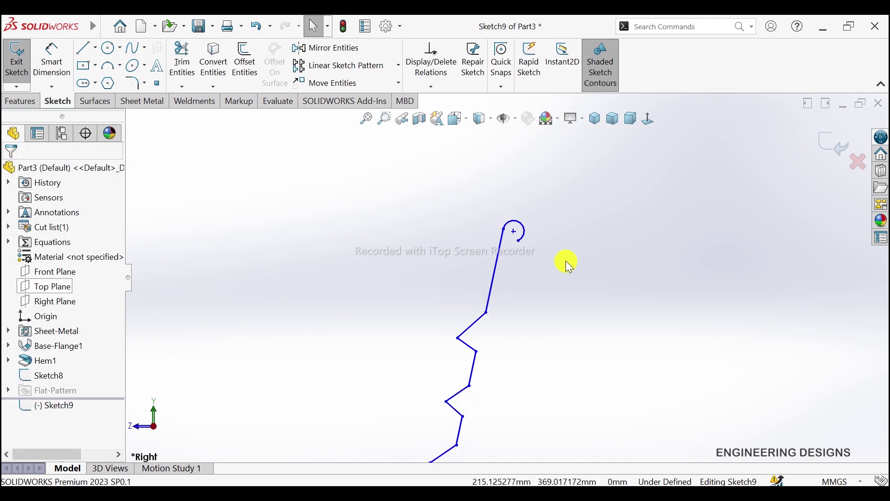
- Draw a 92 mm line branching rightward from a mid-profile zigzag vertex
scroll(561, 263, "up", 2)
scroll(501, 329, "down", 1)
scroll(536, 335, "down", 1)
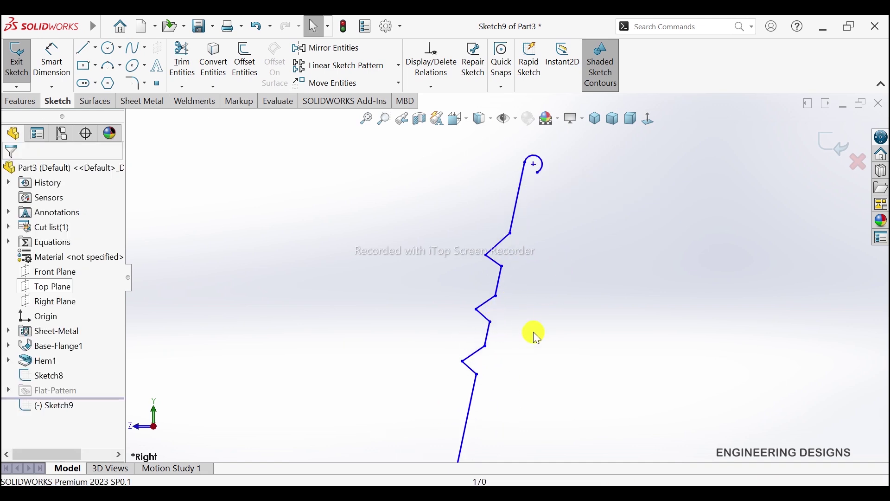
scroll(500, 271, "down", 1)
scroll(516, 334, "down", 2)
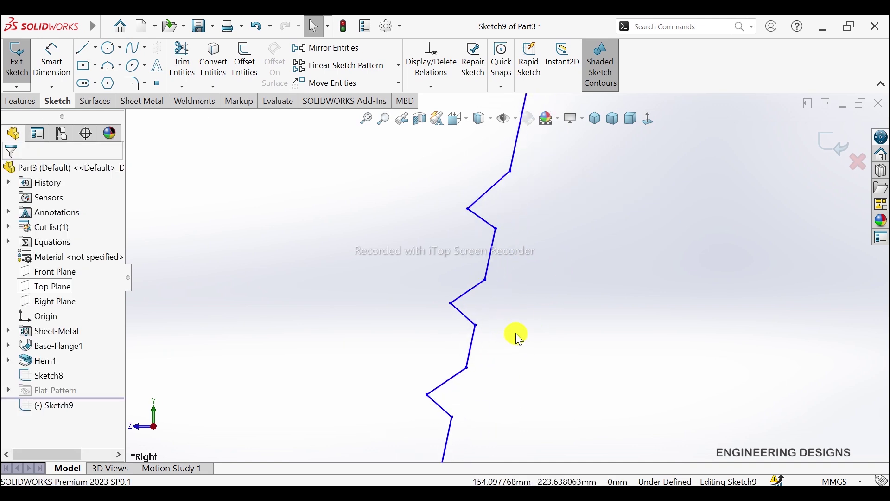
left_click(81, 48)
left_click_drag(468, 209, 589, 228)
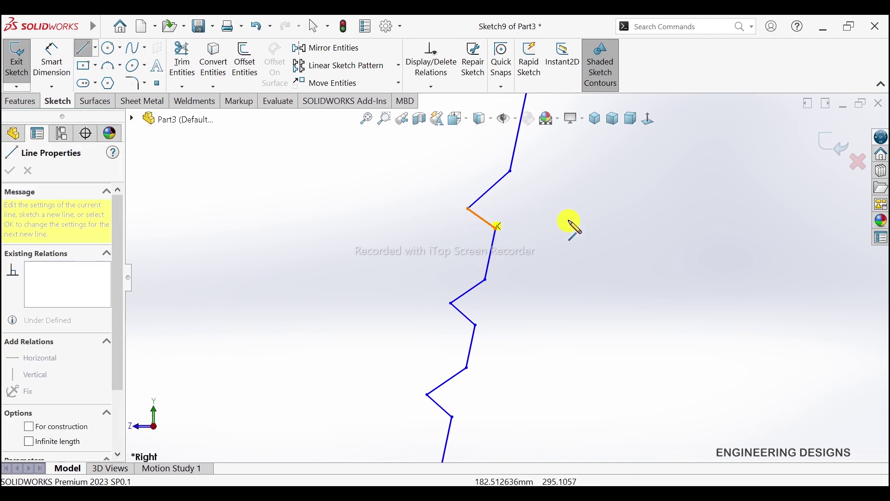
key("z")
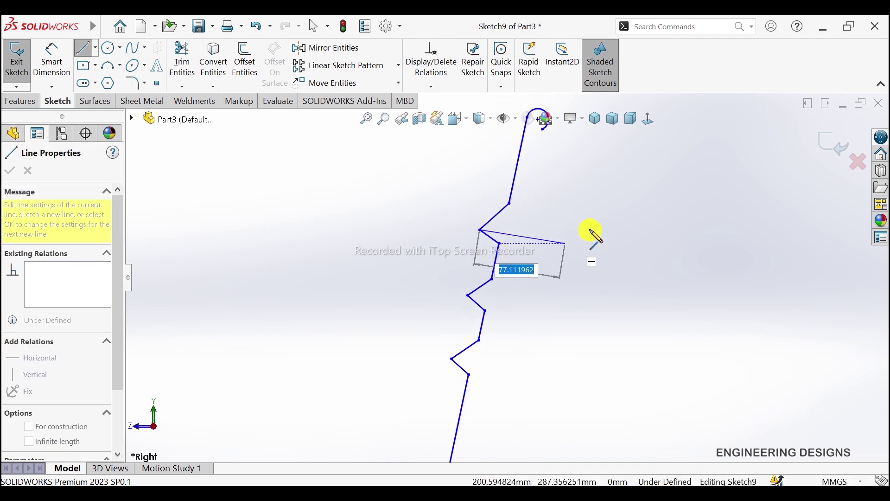
key("Escape")
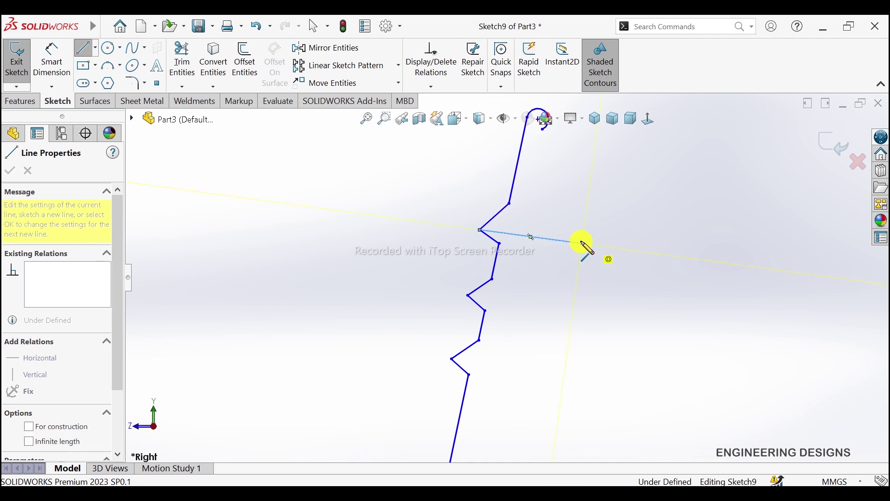
left_click(583, 243)
right_click(594, 222)
left_click(614, 224)
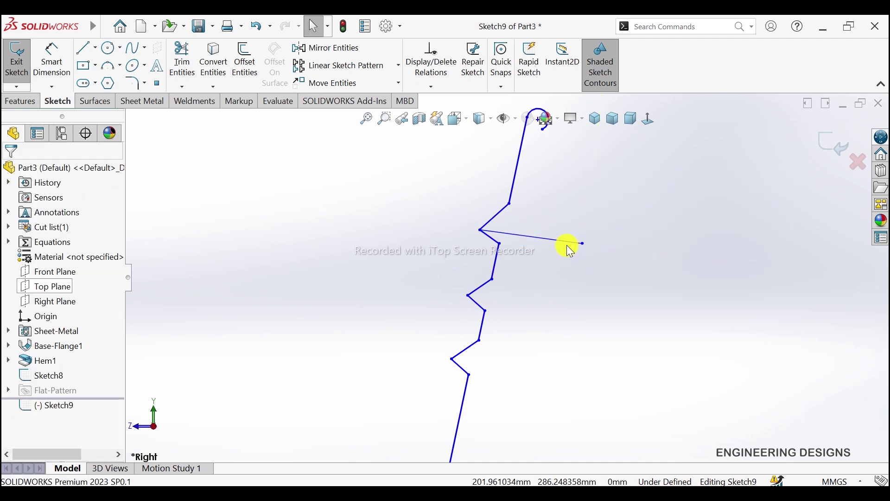
left_click(569, 242)
- Make the branch line construction geometry and the four wall segments parallel
left_click(694, 207)
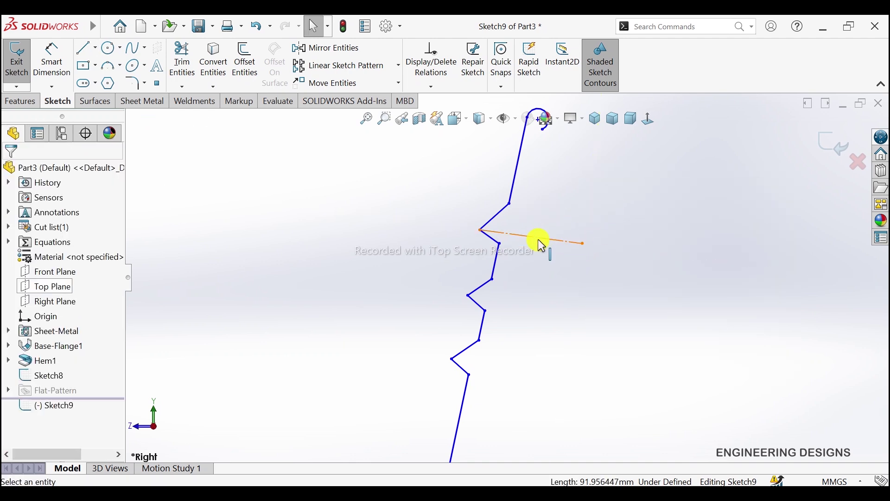
scroll(536, 240, "down", 2)
scroll(557, 260, "up", 2)
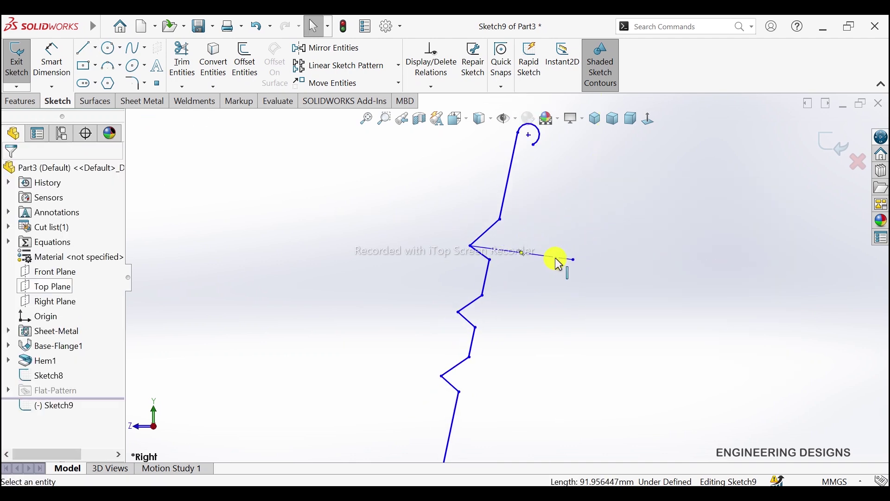
left_click(503, 207)
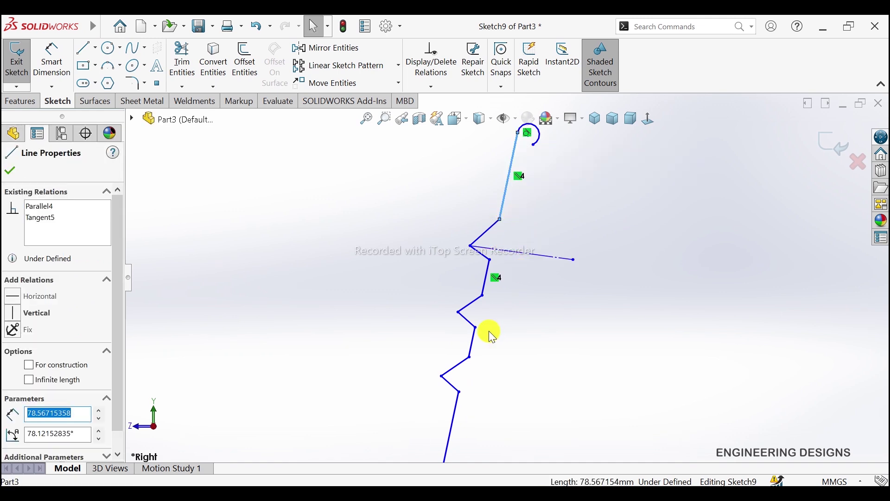
left_click(484, 289, "ctrl")
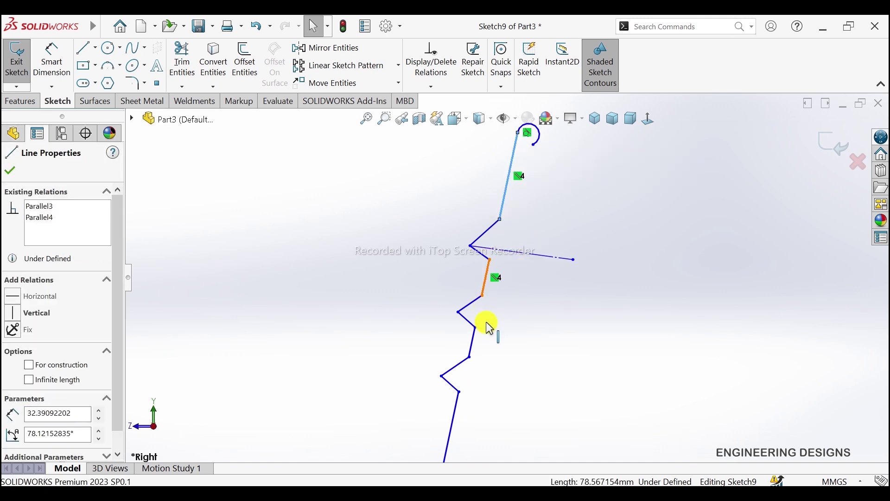
left_click(477, 368, "ctrl")
left_click(455, 414, "ctrl")
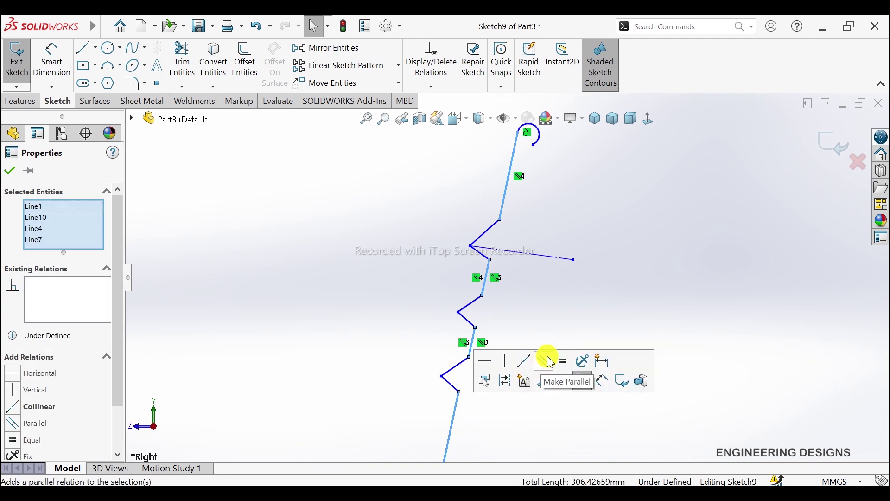
left_click(528, 362)
left_click(543, 293)
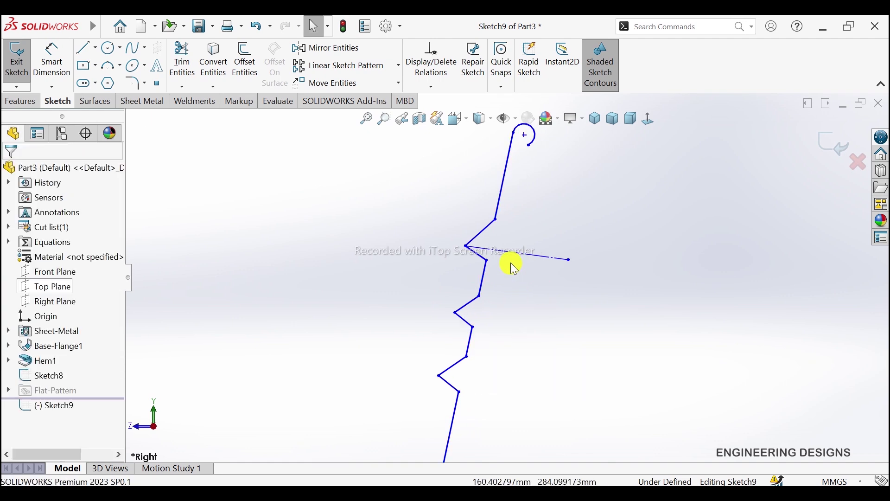
- Make the construction line perpendicular to the upper wall segment
left_click(513, 252)
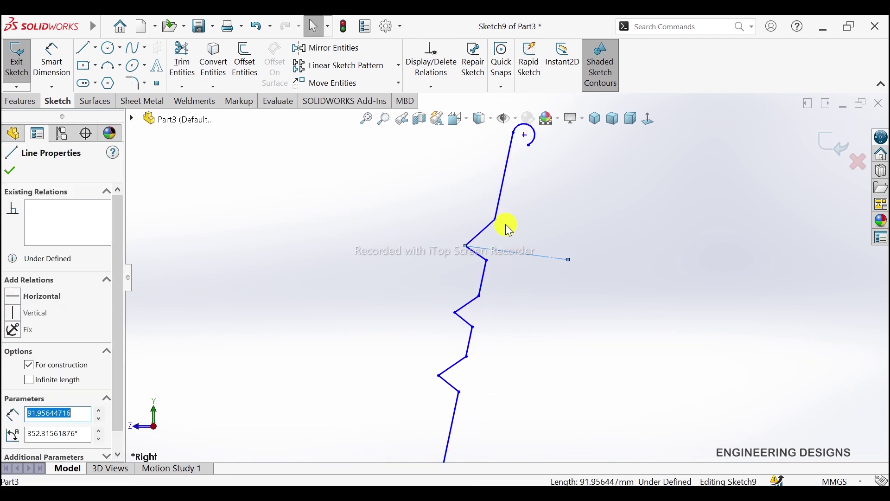
left_click(499, 194, "ctrl")
left_click(588, 145)
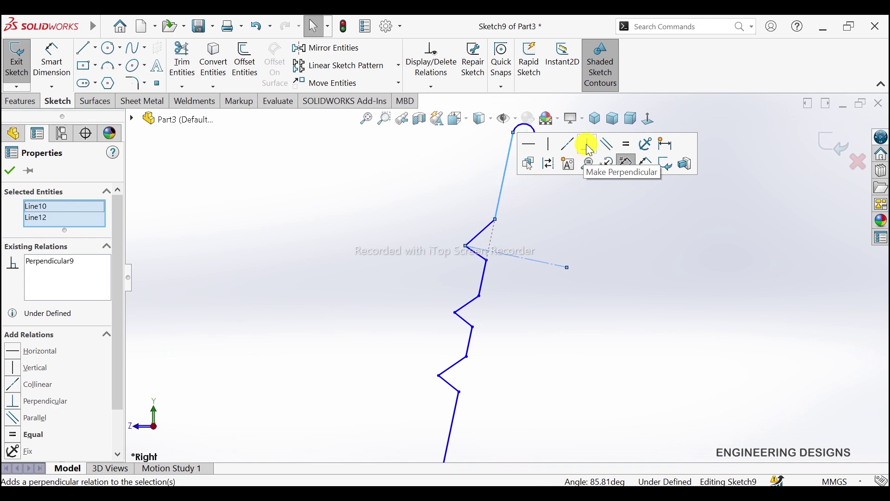
left_click(558, 317)
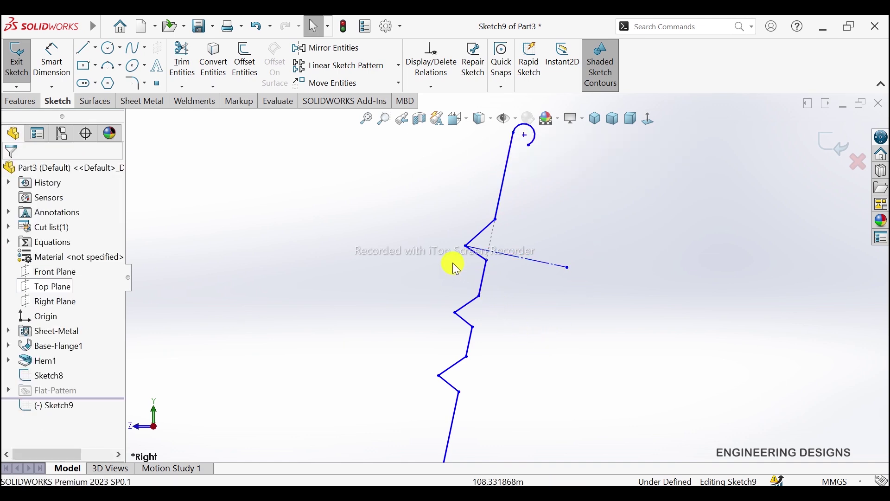
- Make the two notch lines symmetric about the construction line
left_click(480, 259)
left_click(480, 230, "ctrl")
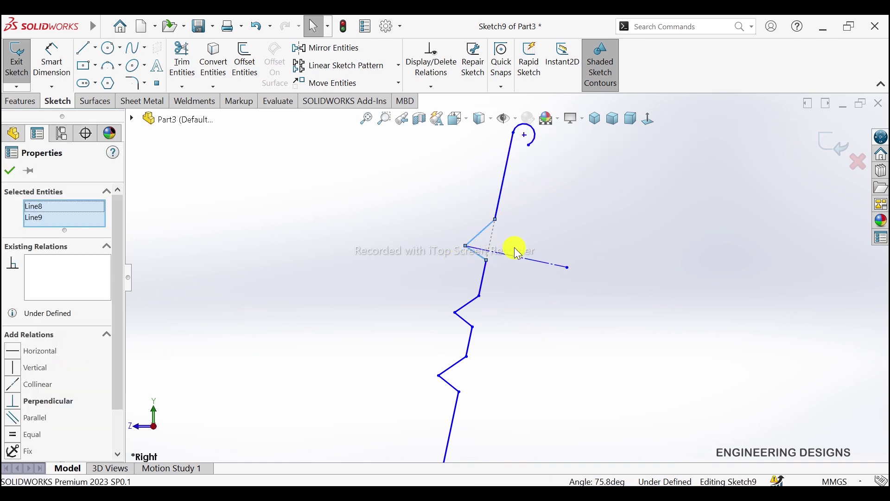
left_click(516, 255, "ctrl")
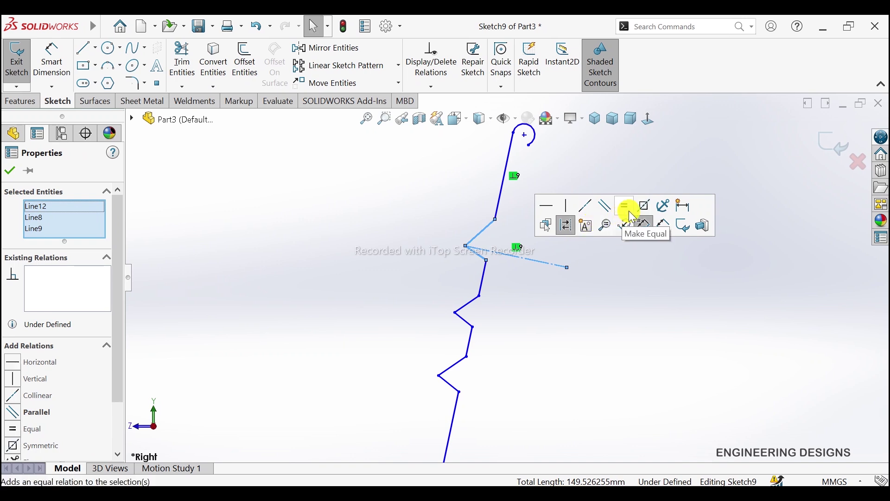
left_click(648, 213)
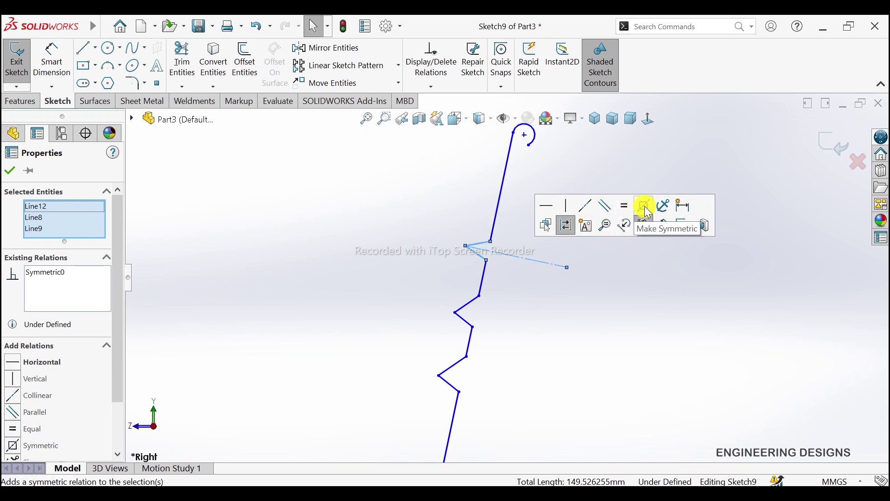
left_click(615, 301)
scroll(547, 286, "down", 2)
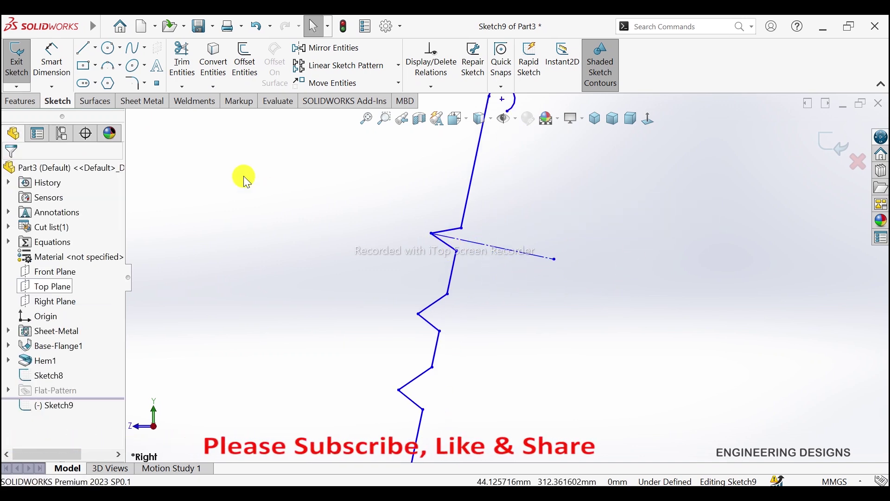
- Add a 120° angle dimension between the two lines at the construction line's opening
left_click(52, 57)
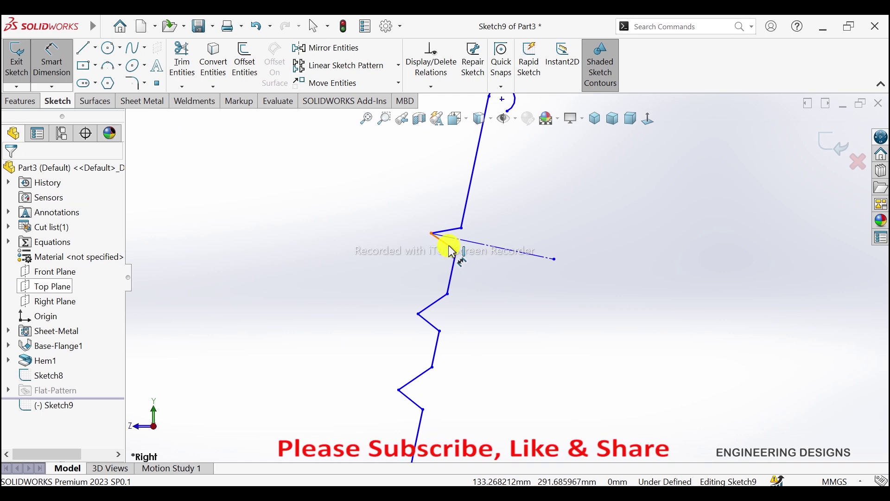
left_click(454, 237)
left_click(469, 242)
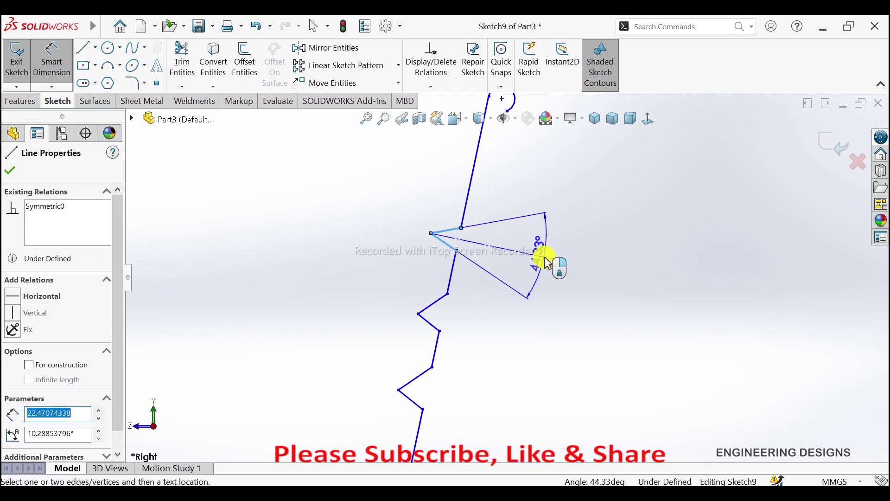
left_click(547, 263)
type("12")
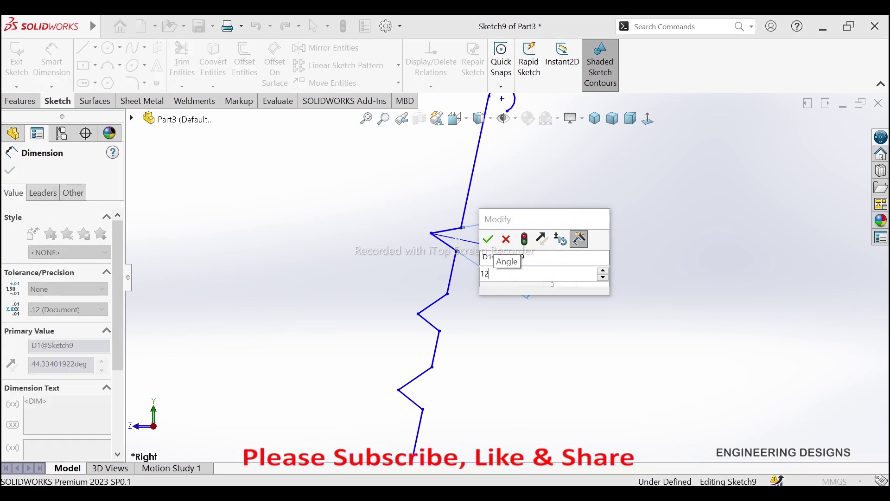
key("Return")
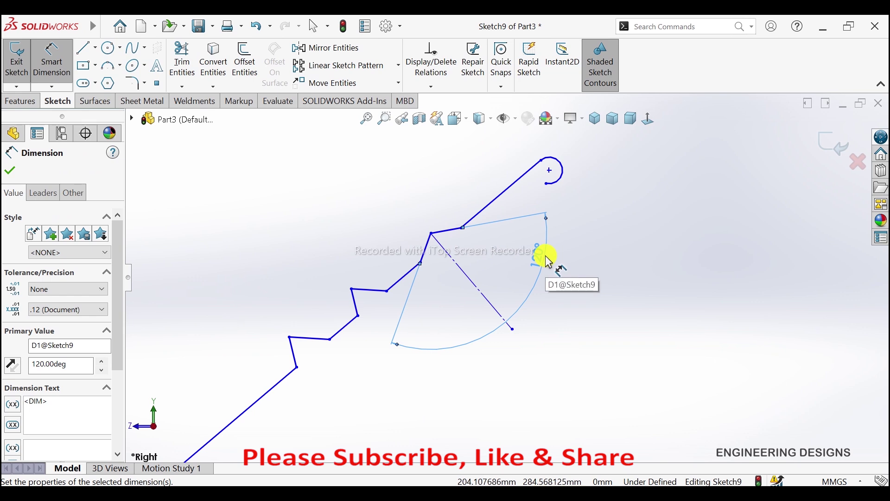
- Drag the profile's lower line endpoint to tilt the ribbed profile
scroll(563, 257, "up", 3)
left_click(579, 280)
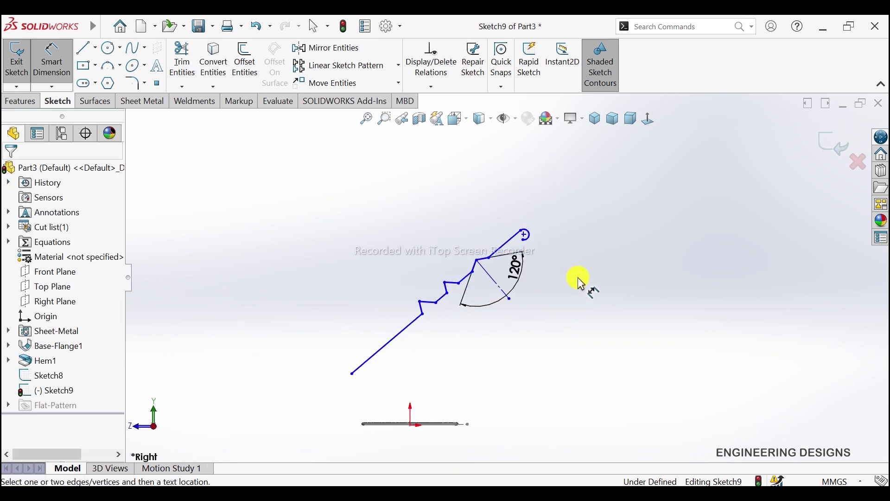
right_click(592, 284)
left_click(622, 318)
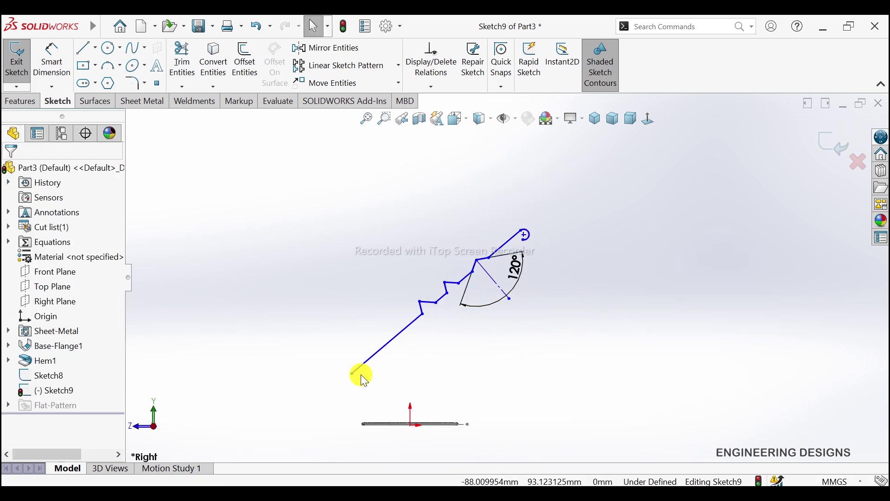
mouse_move(353, 374)
left_mouse_down()
mouse_move(368, 376)
mouse_move(364, 367)
left_mouse_up()
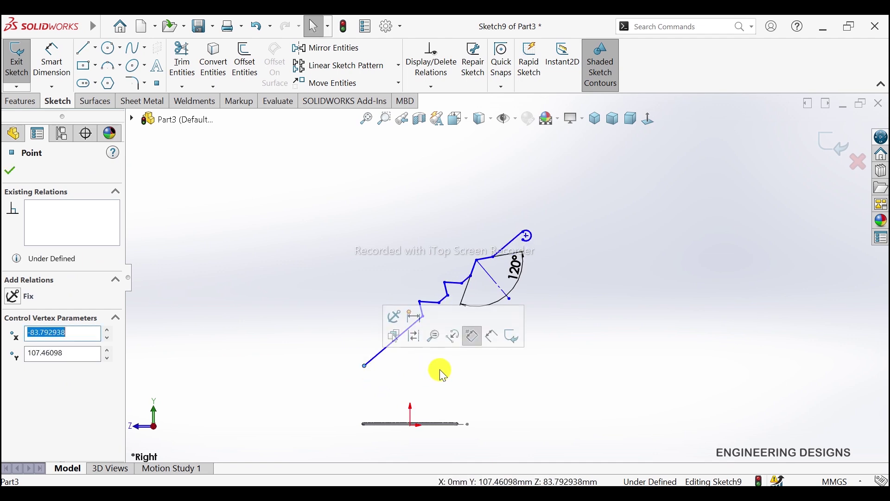
left_click(270, 221)
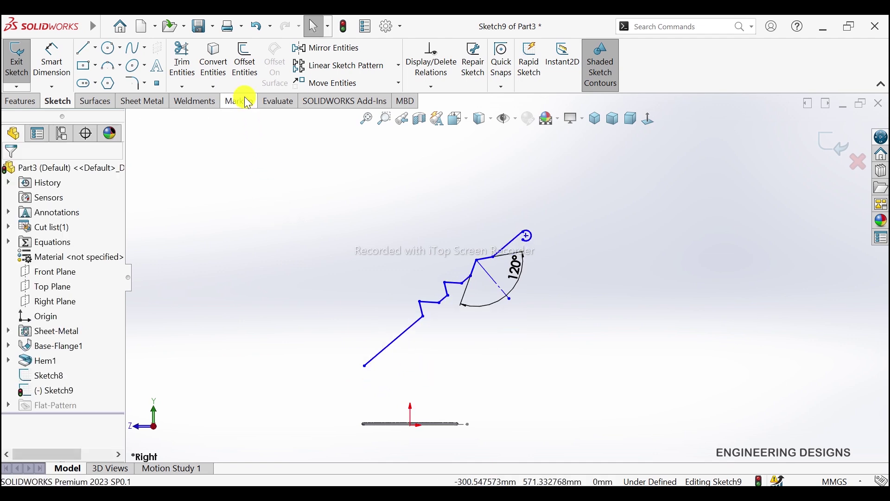
- Try Rotate Entities on the long lower line about its lower end, then clear those picks
left_click(398, 85)
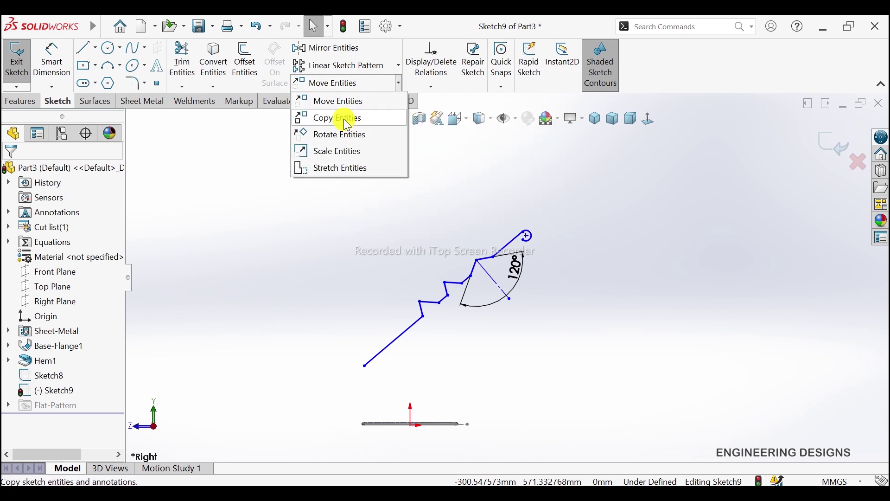
left_click(350, 134)
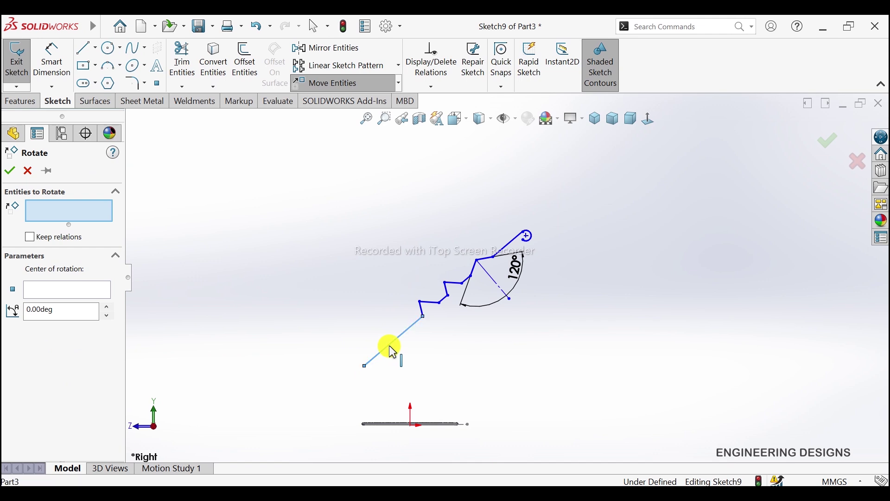
left_click(389, 346)
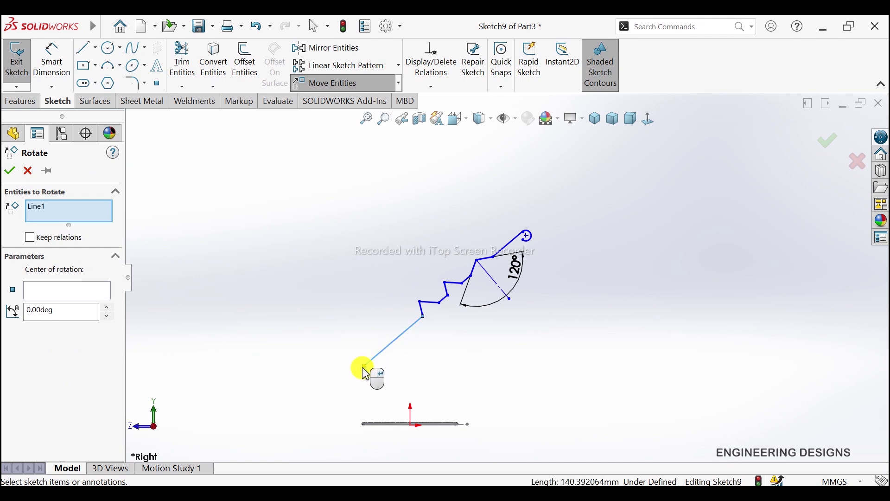
left_click(62, 292)
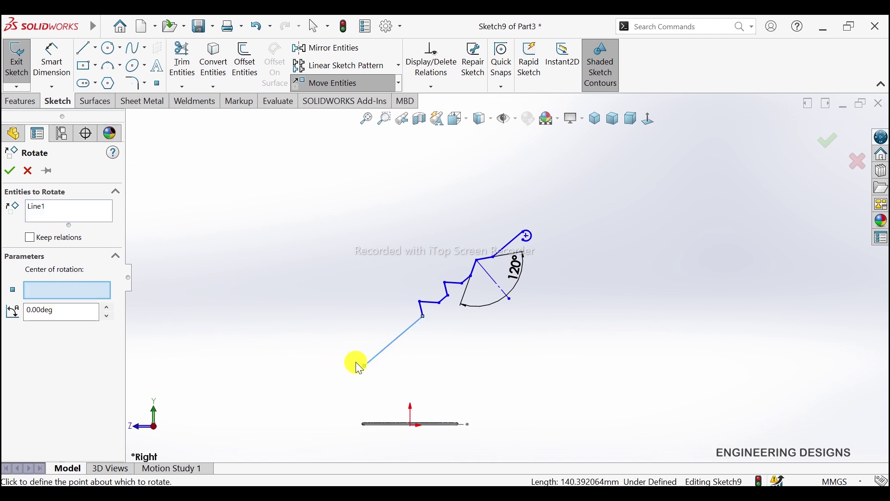
left_click(365, 369)
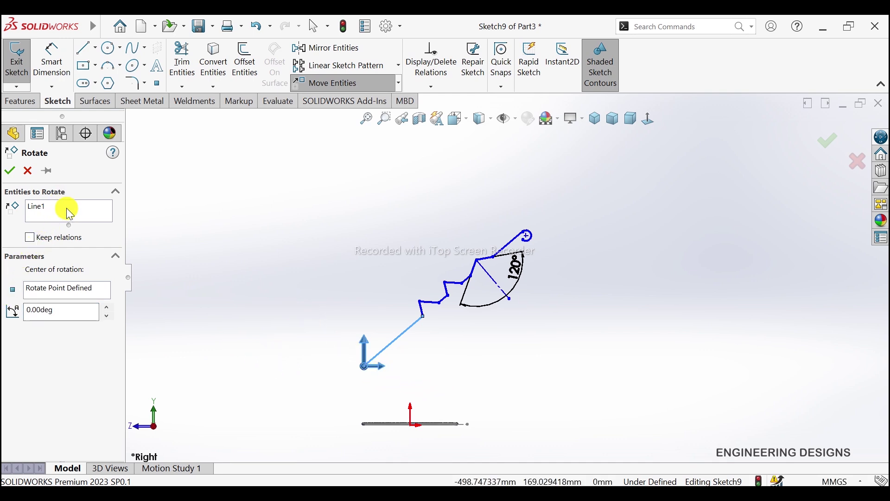
right_click(93, 210)
left_click(100, 217)
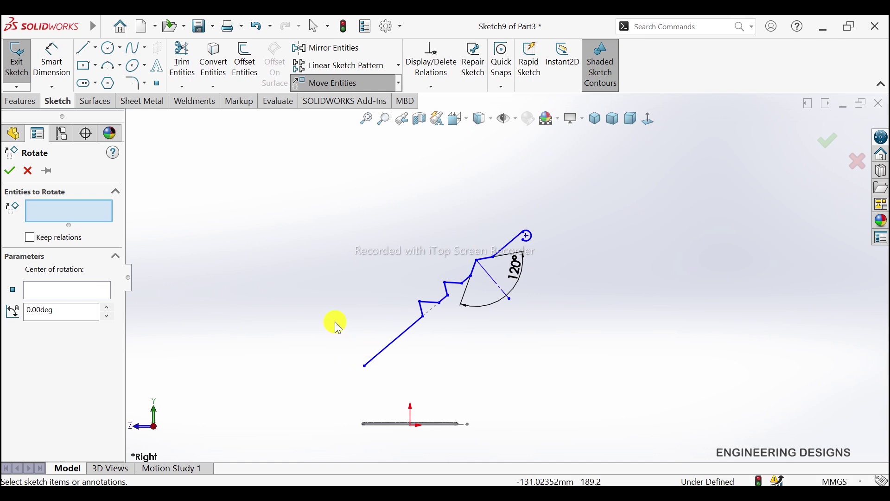
- Rotate the whole box-selected profile about its lower endpoint so it stands steeper
left_click_drag(365, 380, 573, 204)
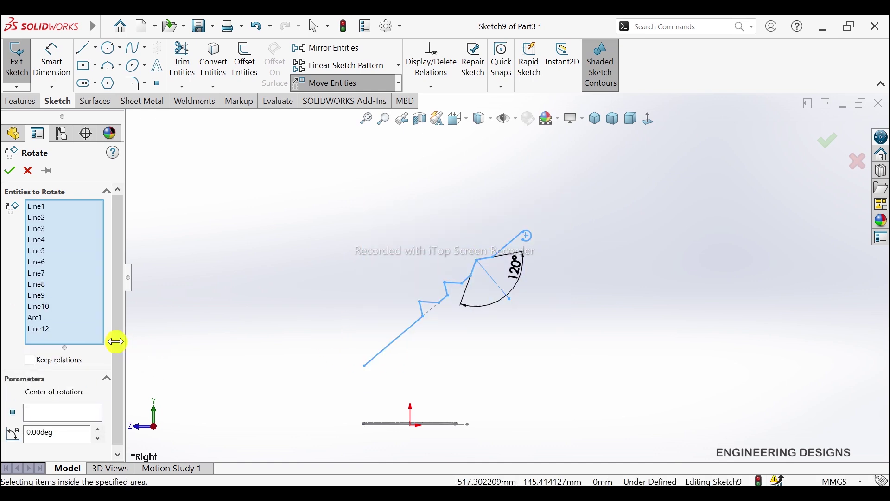
left_click(74, 417)
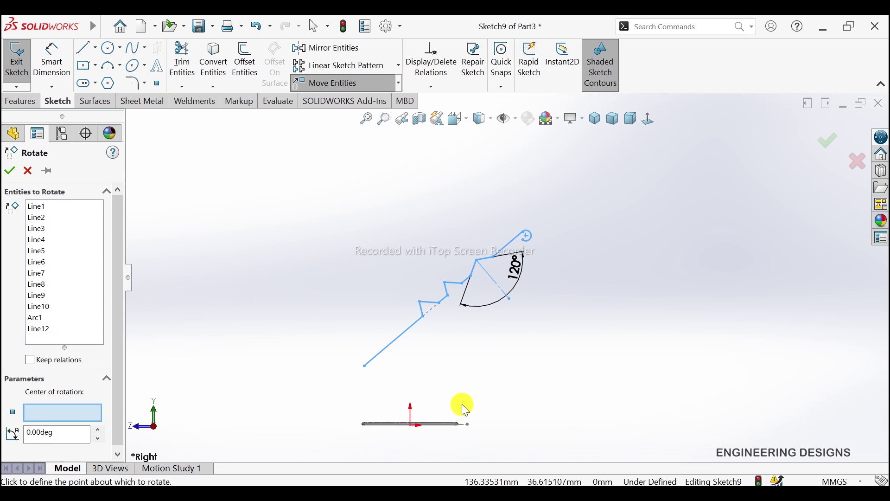
left_click(367, 369)
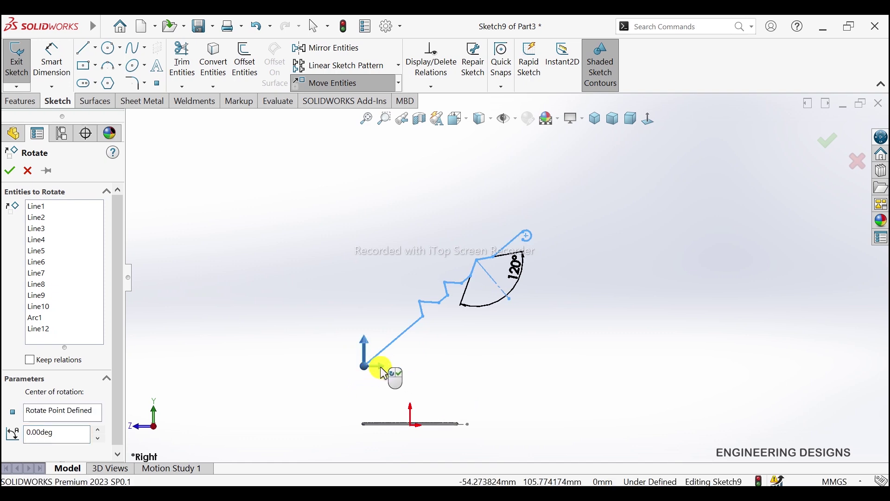
scroll(491, 343, "up", 3)
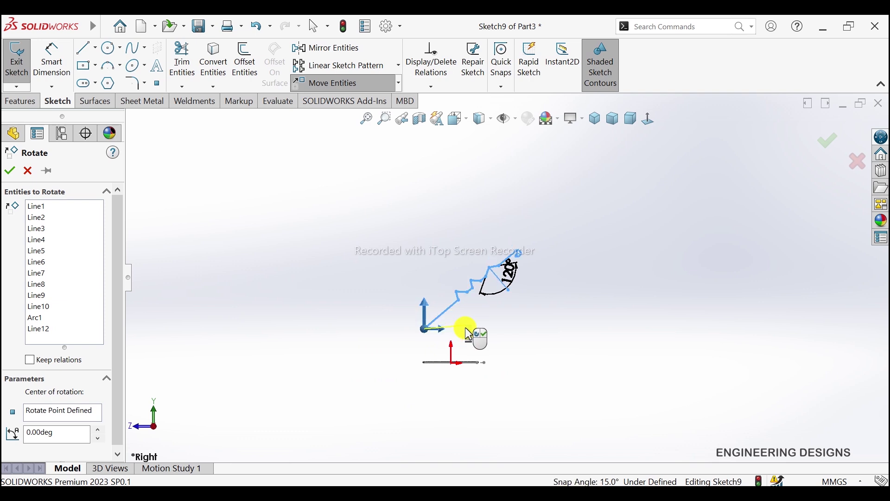
mouse_move(465, 327)
left_mouse_down()
mouse_move(463, 305)
mouse_move(450, 326)
mouse_move(511, 350)
mouse_move(131, 233)
left_mouse_up()
left_click(10, 170)
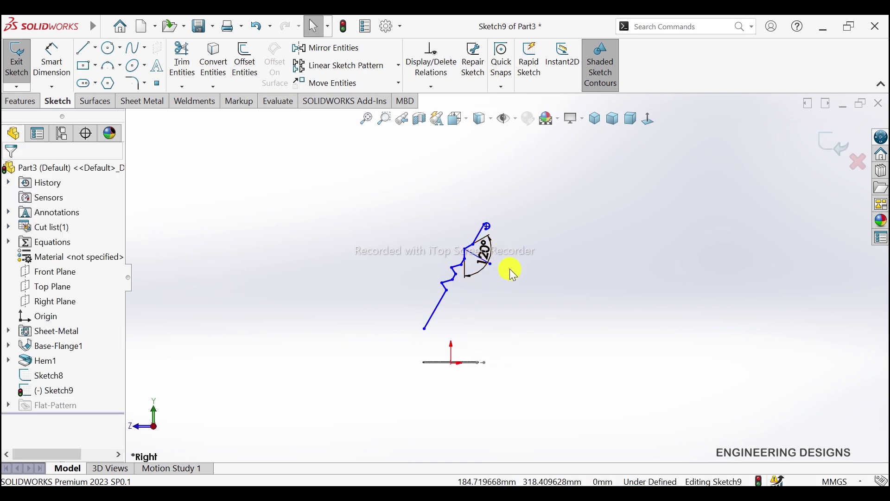
- Move the whole ribbed profile from its lower endpoint onto the base flange's right edge end
left_click(338, 82)
left_click_drag(417, 340, 523, 184)
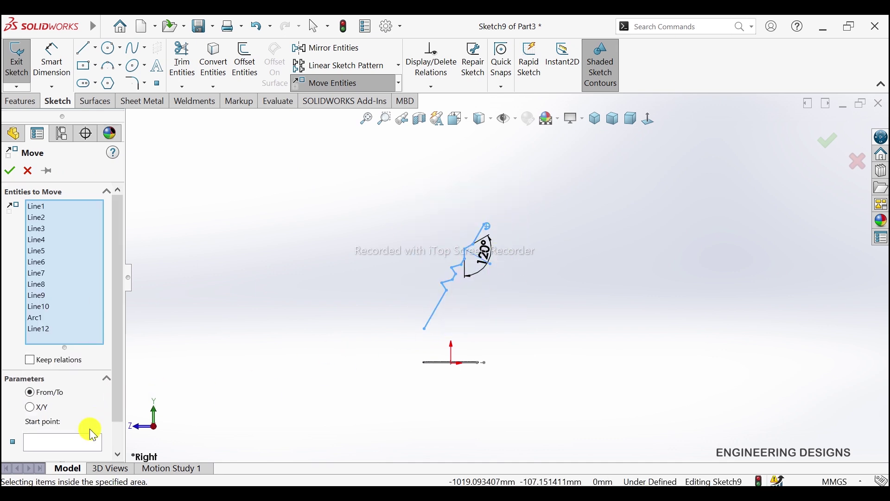
left_click(88, 441)
left_click(425, 329)
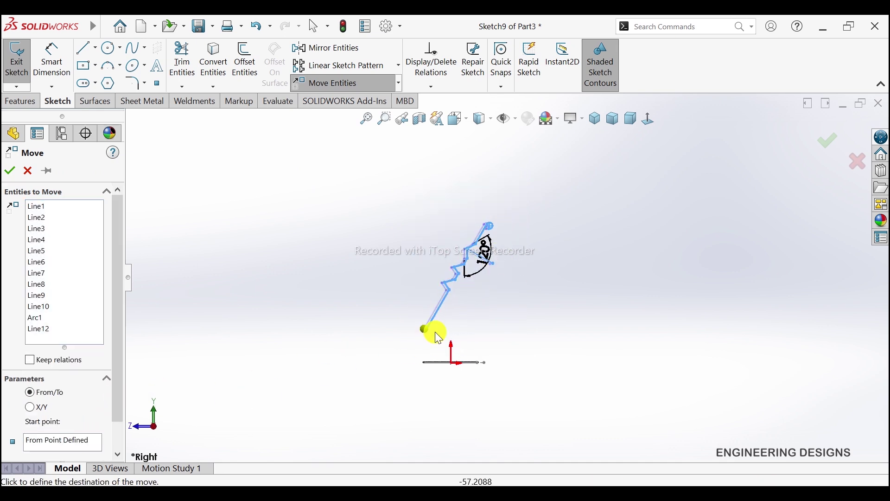
scroll(480, 364, "down", 3)
scroll(470, 341, "down", 1)
scroll(480, 336, "down", 2)
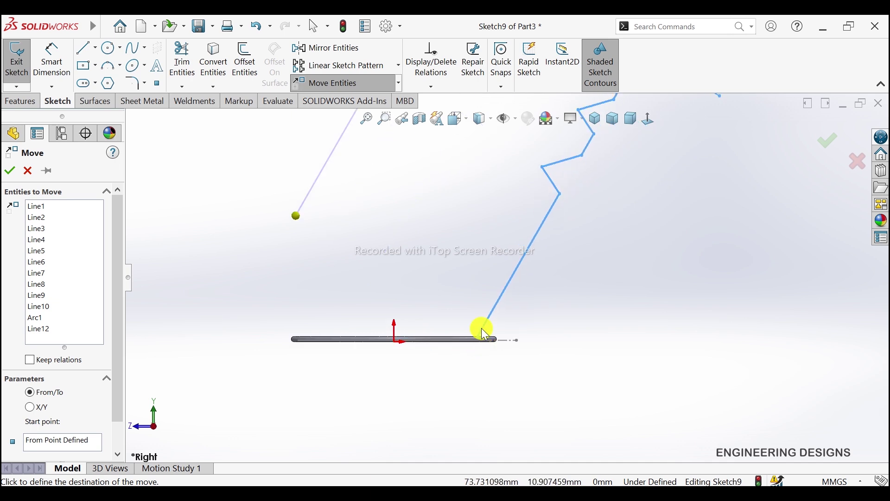
scroll(492, 326, "down", 2)
scroll(519, 338, "down", 2)
scroll(522, 342, "down", 2)
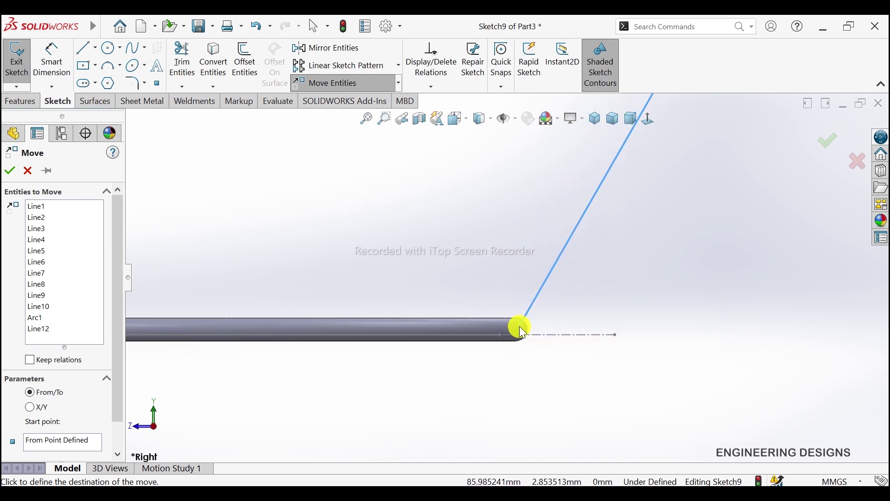
left_click(522, 329)
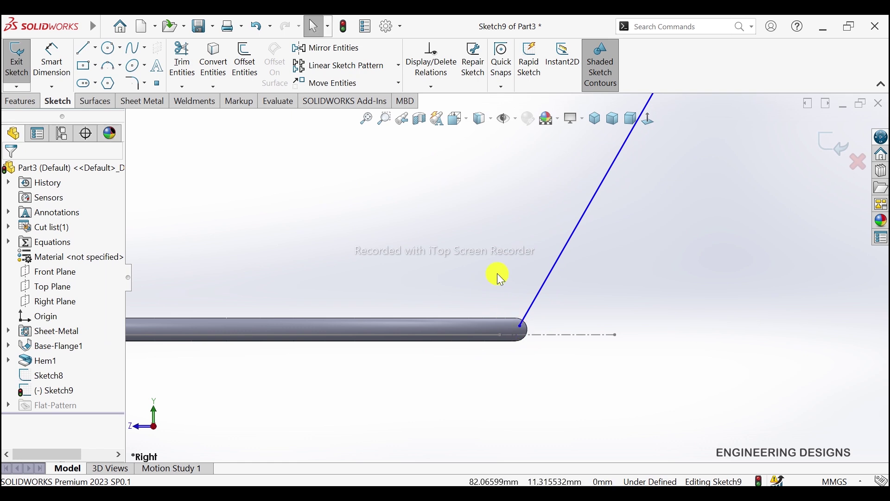
scroll(499, 259, "up", 2)
scroll(508, 235, "up", 2)
scroll(583, 179, "down", 1)
- Dimension the centerline to the curl circle's centre at 40 mm
scroll(599, 158, "down", 1)
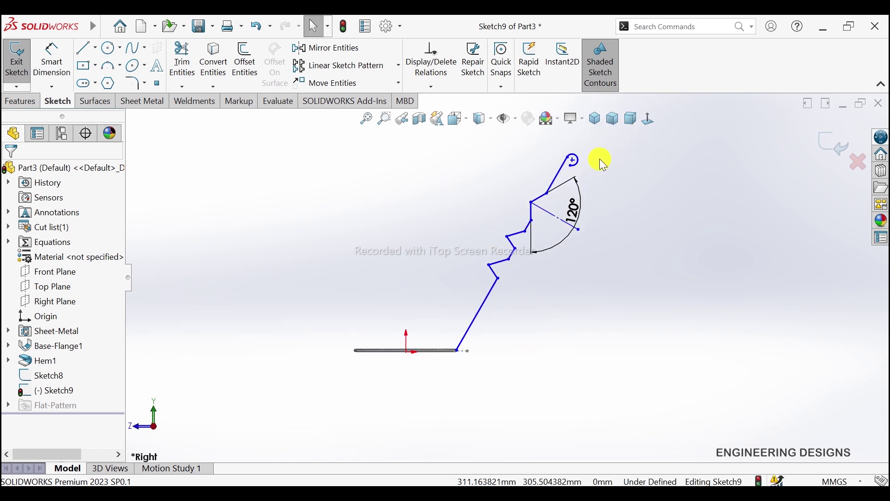
scroll(567, 228, "down", 1)
scroll(550, 208, "down", 1)
scroll(550, 213, "down", 1)
scroll(514, 241, "up", 1)
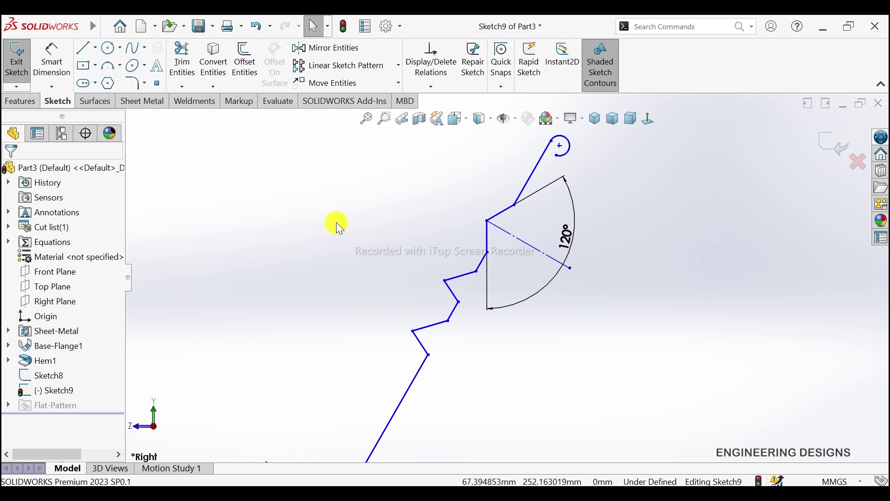
left_click(52, 60)
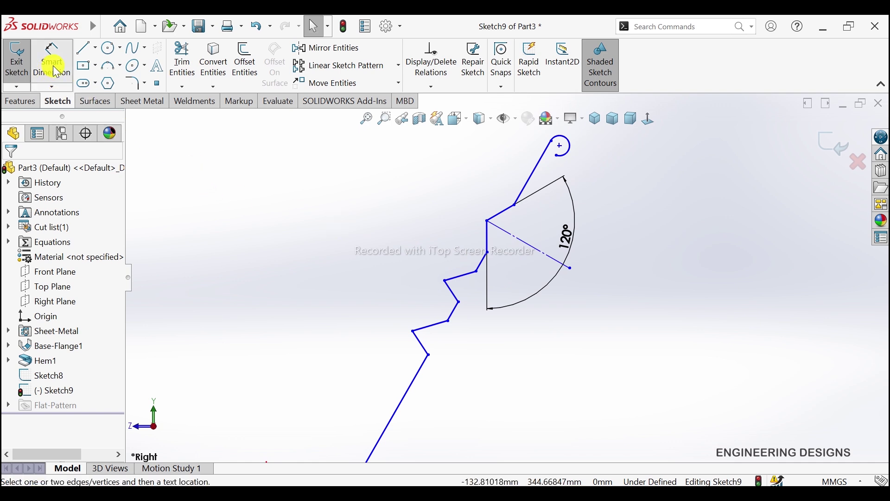
scroll(520, 227, "up", 1)
scroll(524, 231, "down", 2)
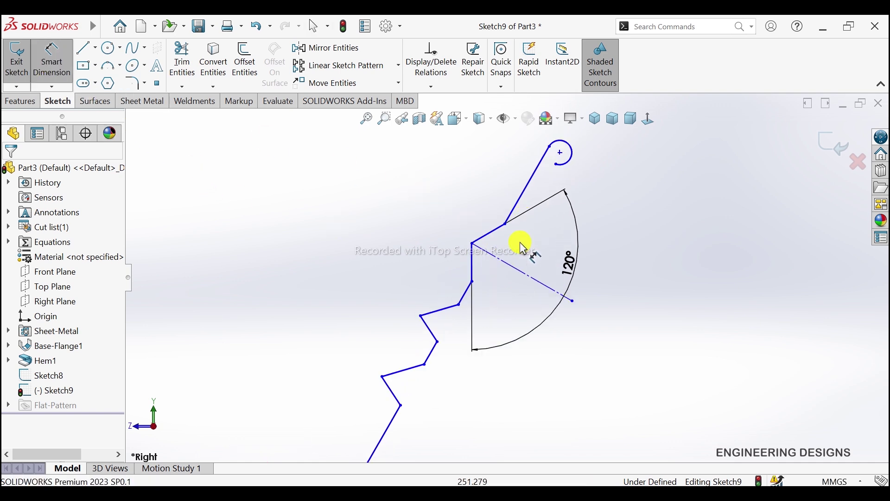
left_click(509, 266)
left_click(560, 152)
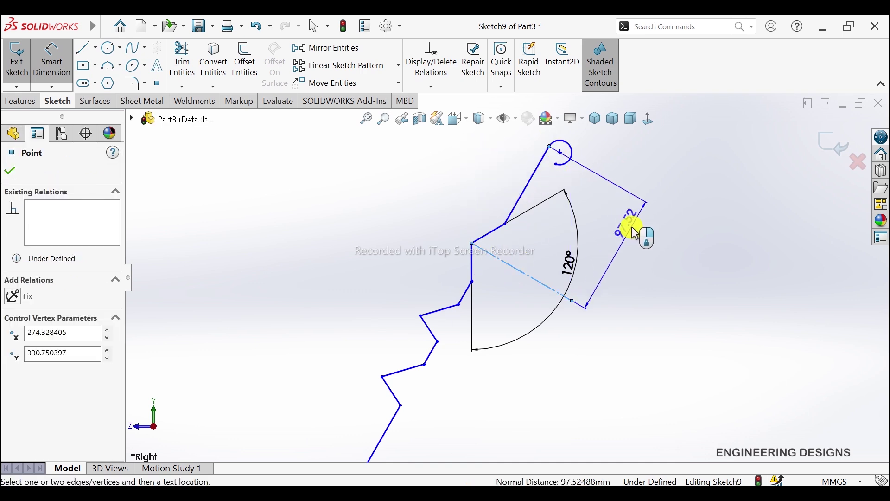
left_click(634, 232)
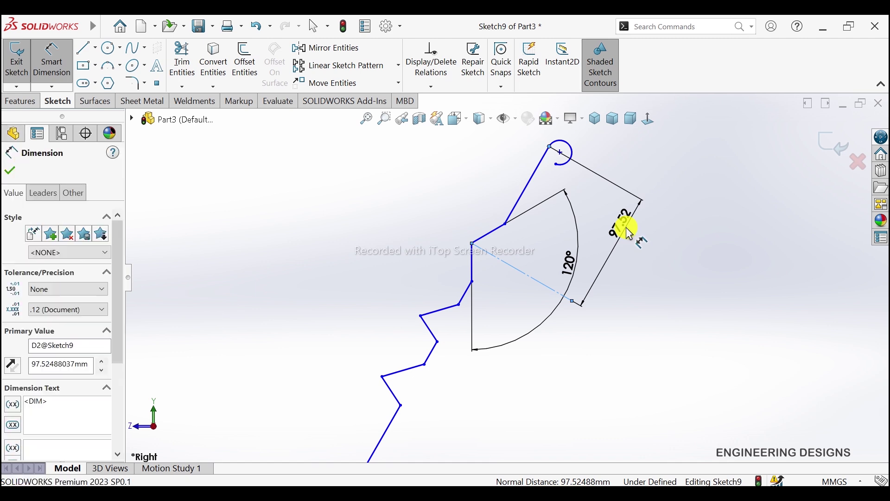
type("40")
key("Return")
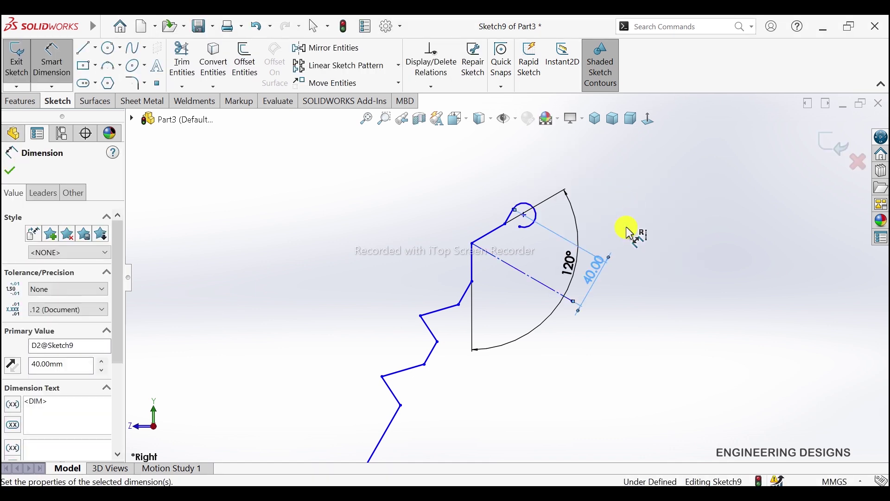
- Cancel a failed point-to-line dimension and drag the profile's corner point lower
left_click(473, 281)
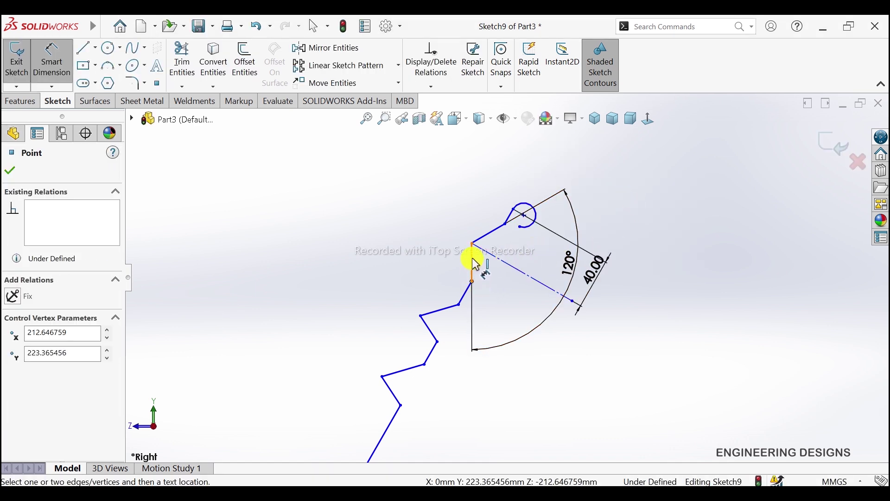
left_click(510, 215)
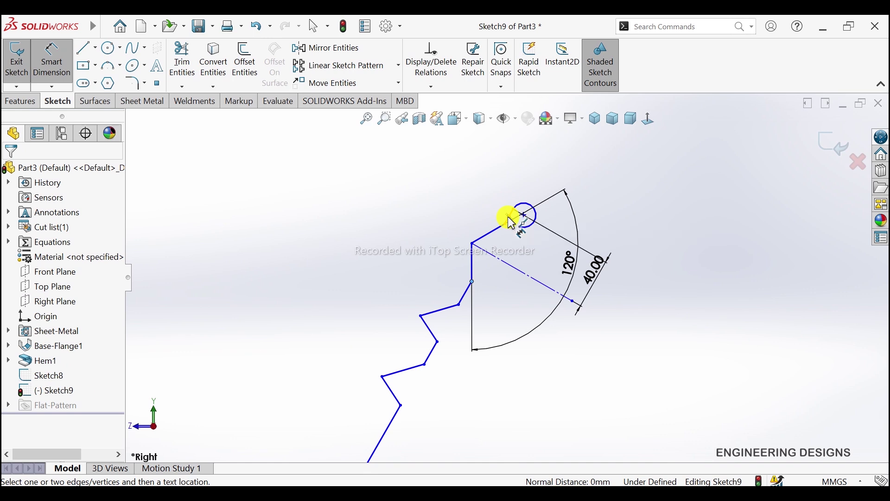
key("Escape")
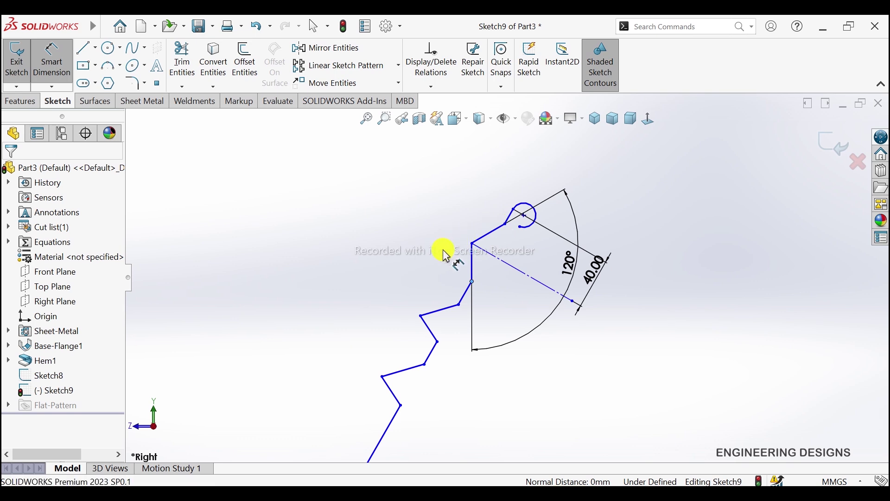
right_click(371, 236)
left_click(399, 274)
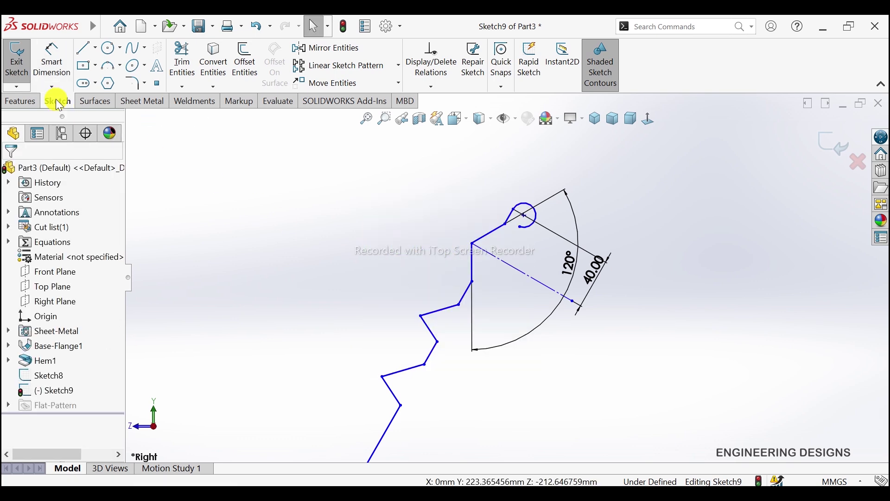
left_click(52, 60)
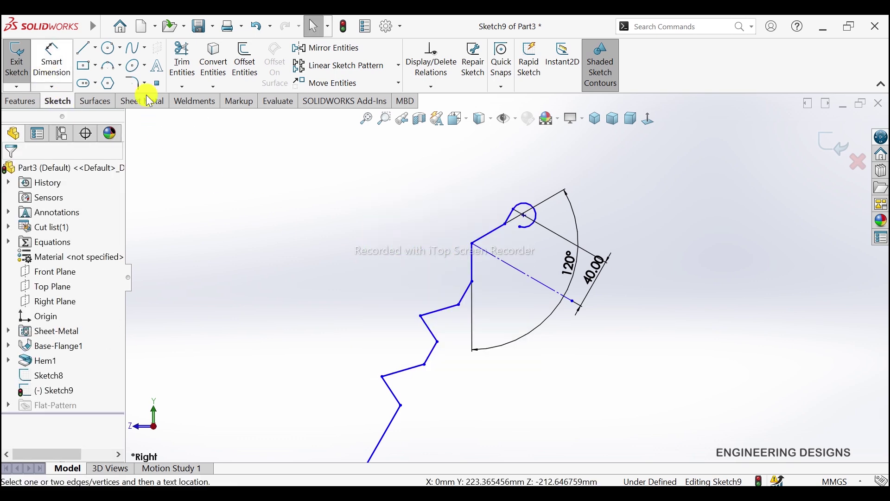
left_click(473, 244)
left_click_drag(513, 229, 513, 299)
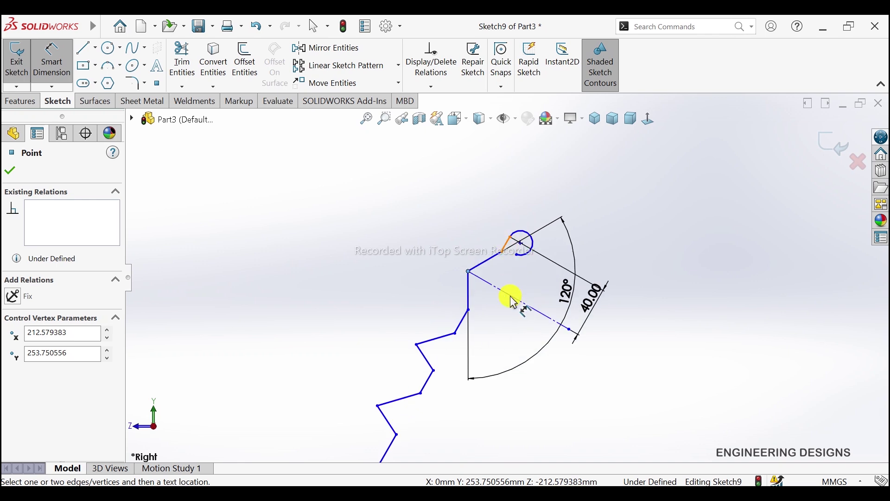
scroll(512, 284, "down", 2)
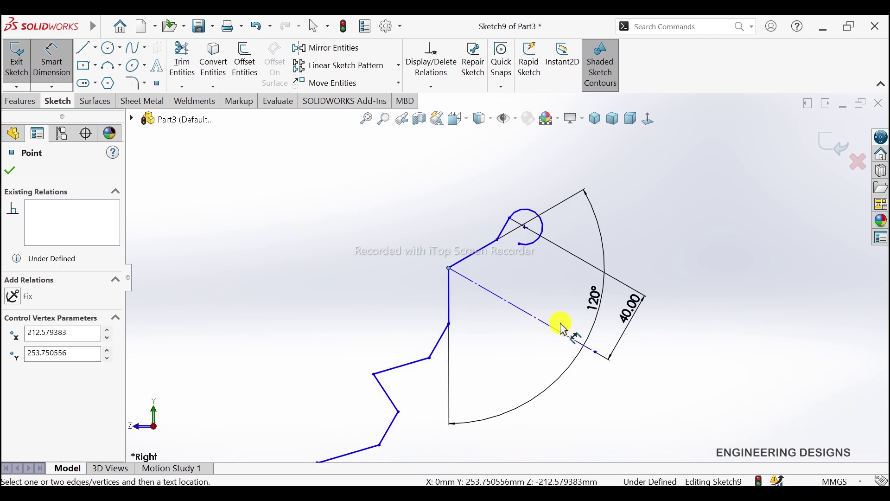
- Dimension the lip line to 3 mm and the curl arc to R3
left_click(504, 238)
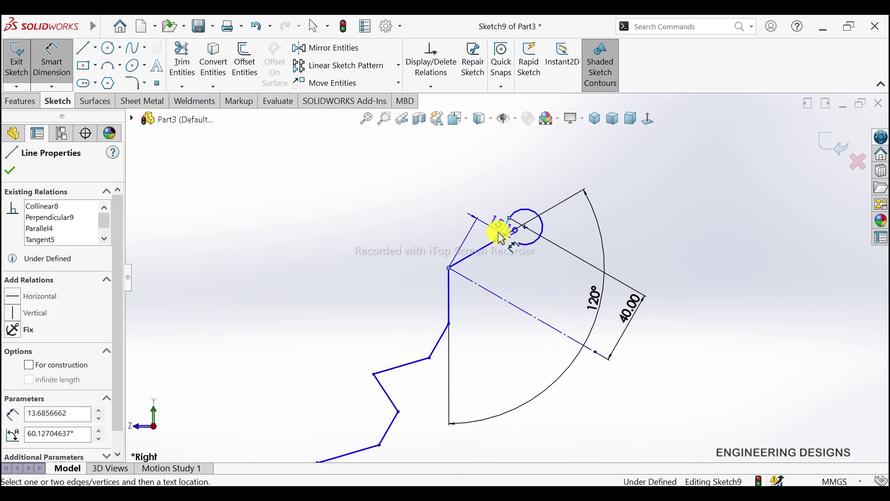
left_click(487, 232)
type("3")
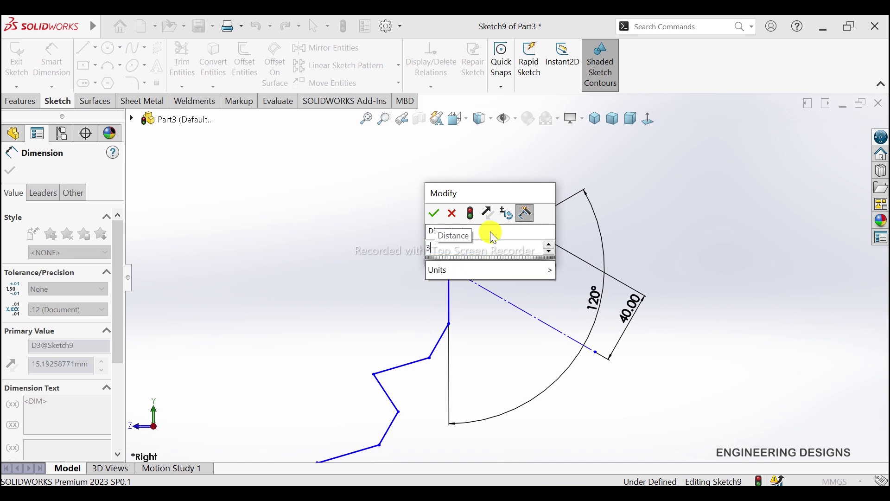
key("Return")
key("Escape")
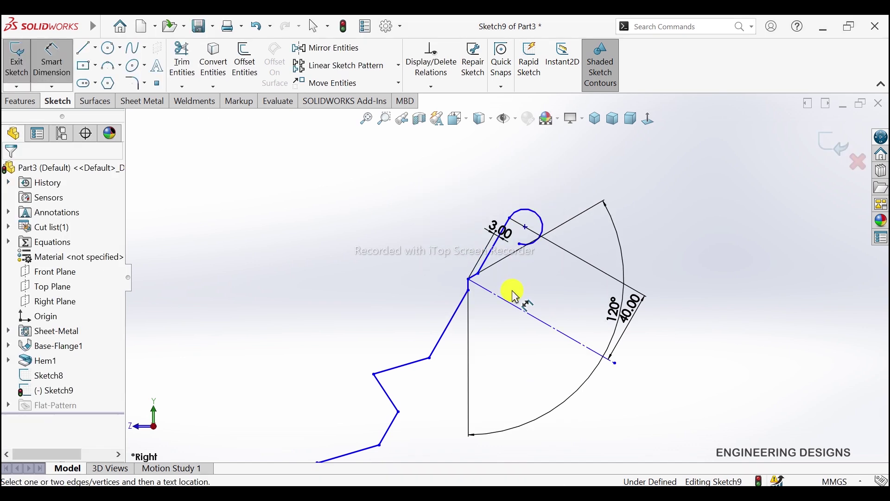
scroll(519, 302, "down", 3)
left_click(552, 209)
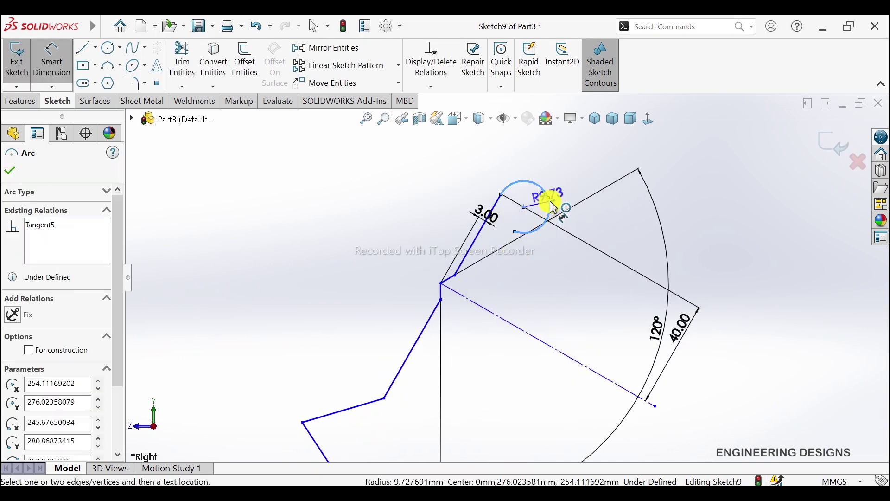
left_click(575, 199)
type("3")
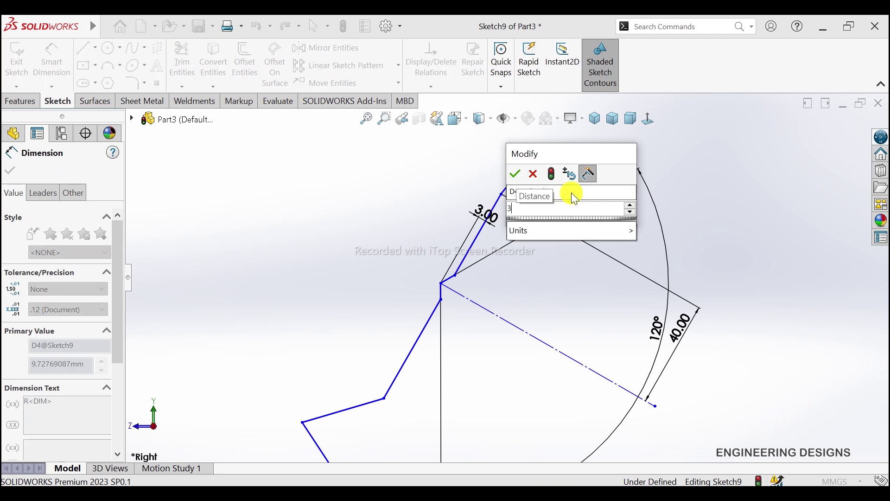
key("Return")
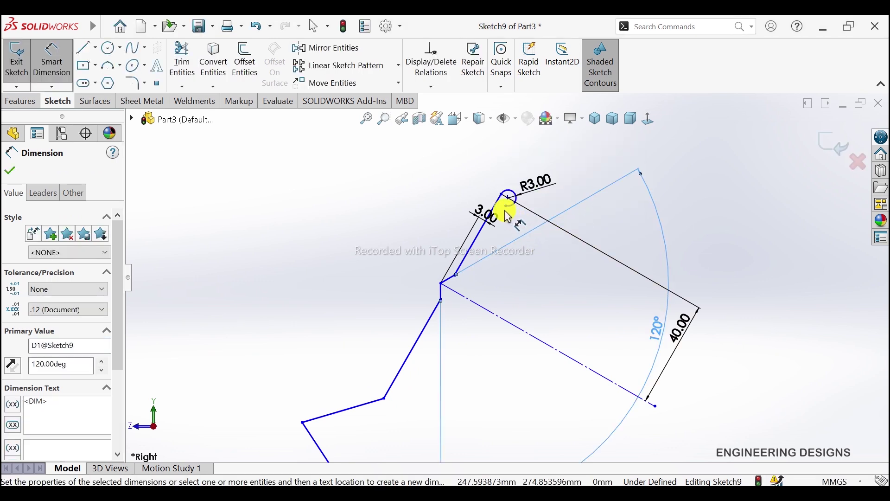
- Add a 3 mm distance between the point beside the curl and the lip line
left_click(500, 211)
left_click(499, 211)
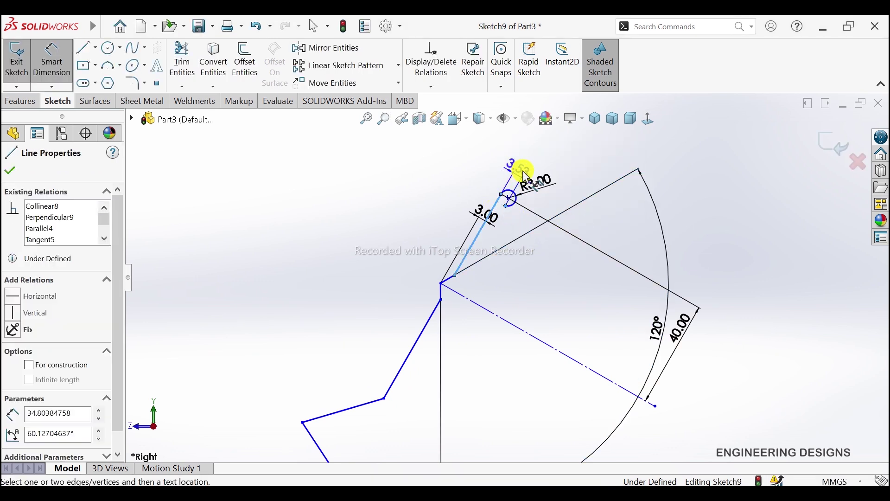
left_click(524, 175)
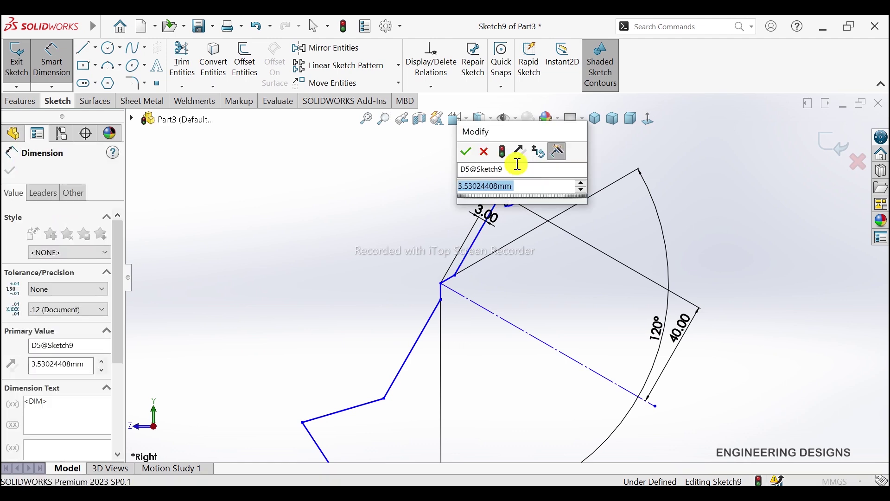
type("3")
key("Return")
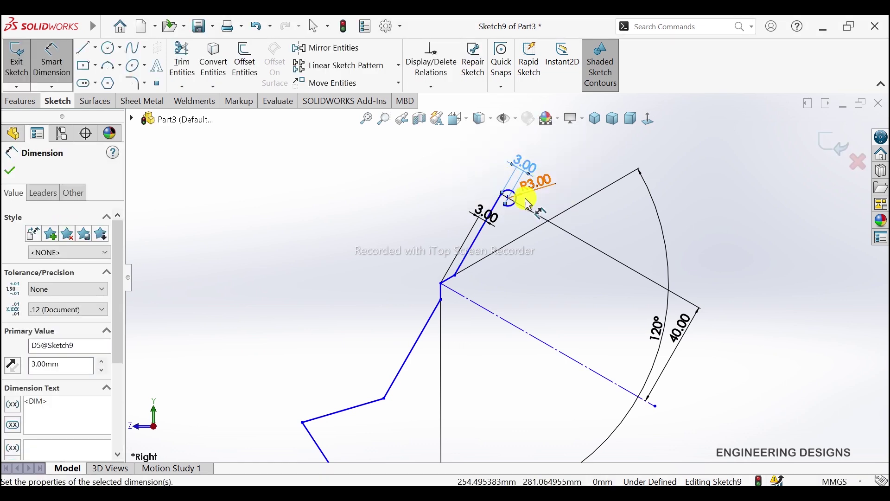
scroll(538, 264, "down", 2)
scroll(508, 251, "up", 1)
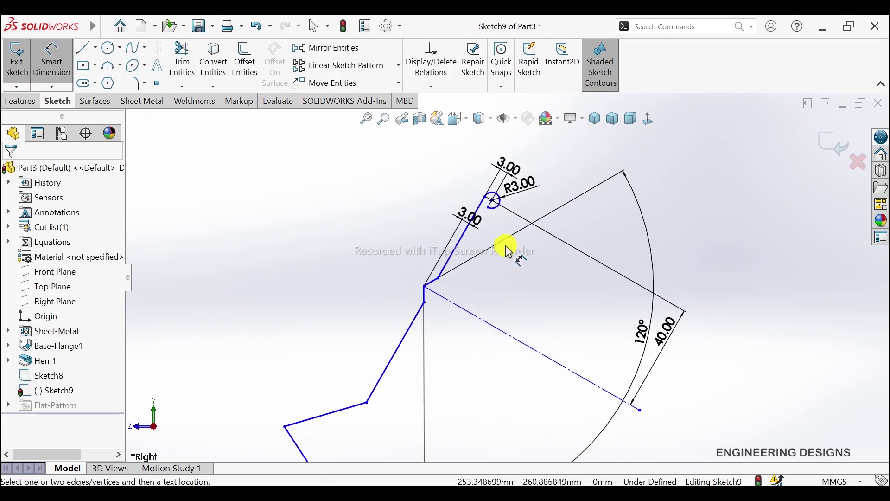
scroll(477, 350, "up", 1)
scroll(473, 348, "up", 2)
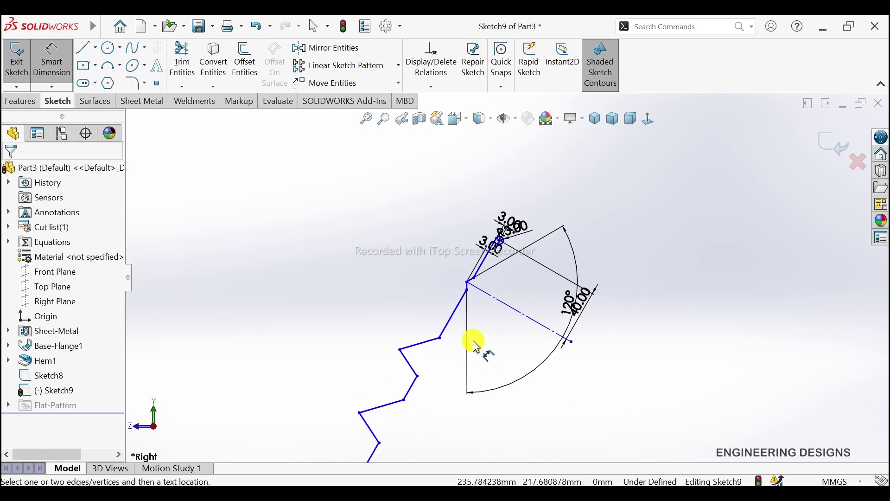
scroll(484, 362, "down", 1)
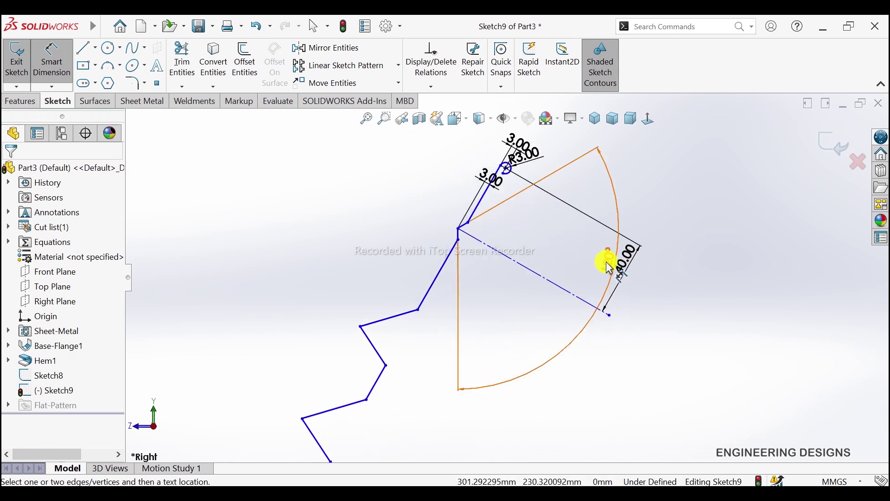
- Move the 120° angle dimension closer to its vertex
left_click_drag(606, 262, 509, 249)
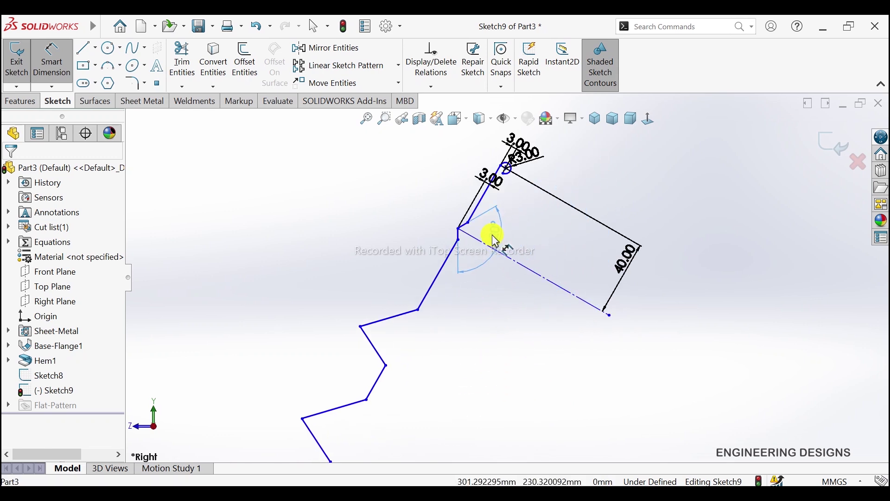
left_click(495, 237)
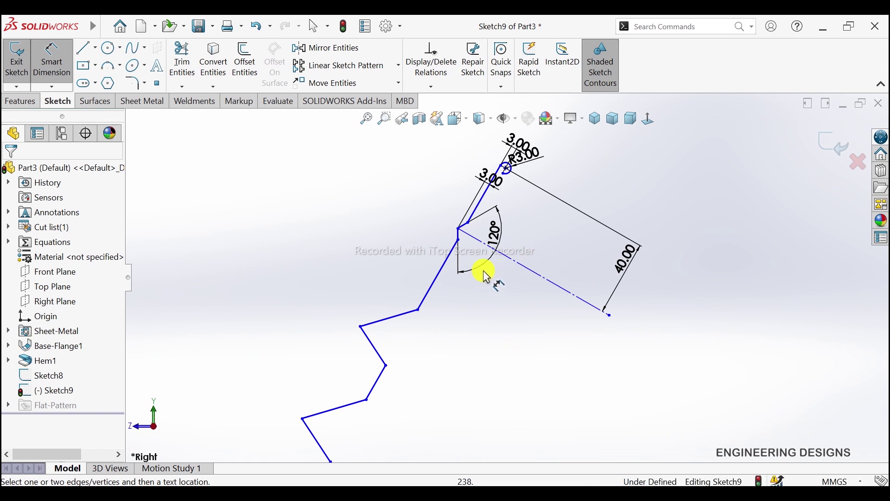
scroll(477, 301, "down", 1)
scroll(469, 350, "up", 1)
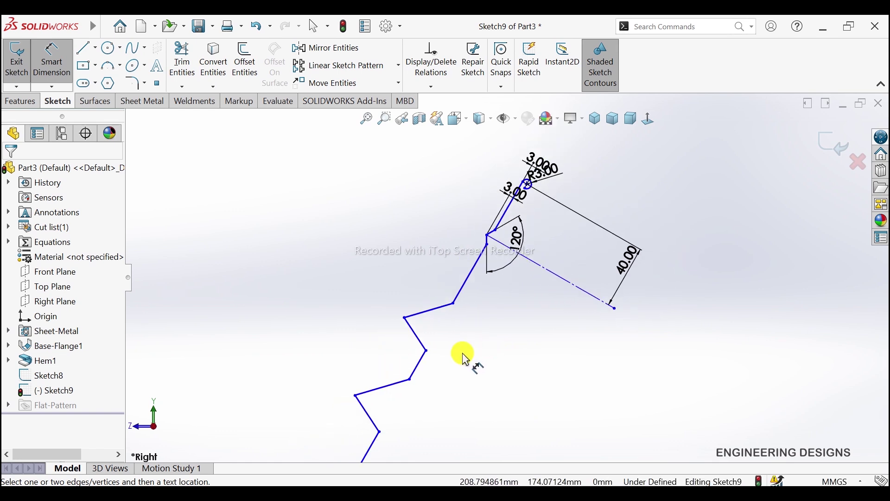
scroll(465, 343, "up", 1)
scroll(464, 339, "down", 1)
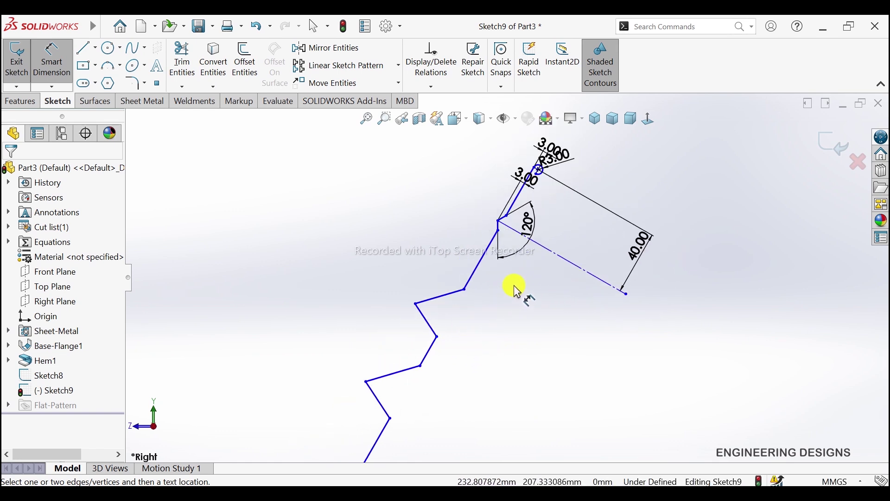
right_click(515, 284)
left_click(547, 305)
scroll(505, 232, "down", 2)
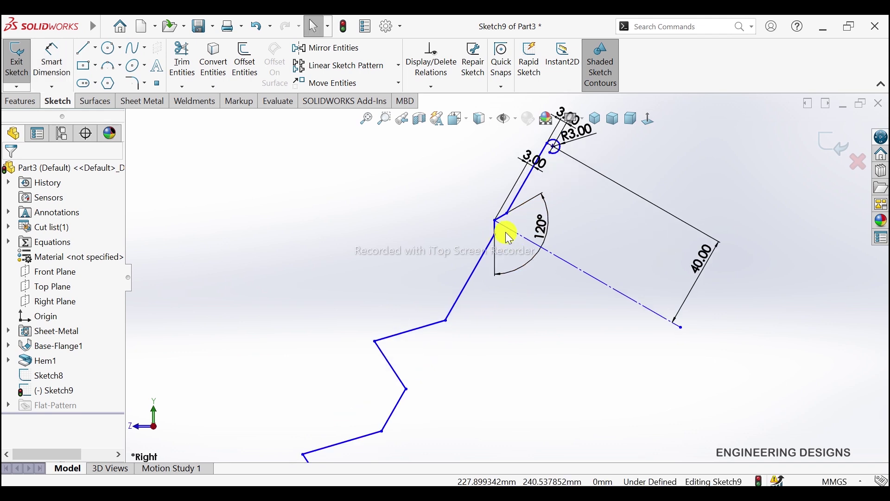
scroll(509, 230, "down", 2)
- Make Line5, Line6, Line8 and Line9 of the zigzag equal in length
left_click(503, 218)
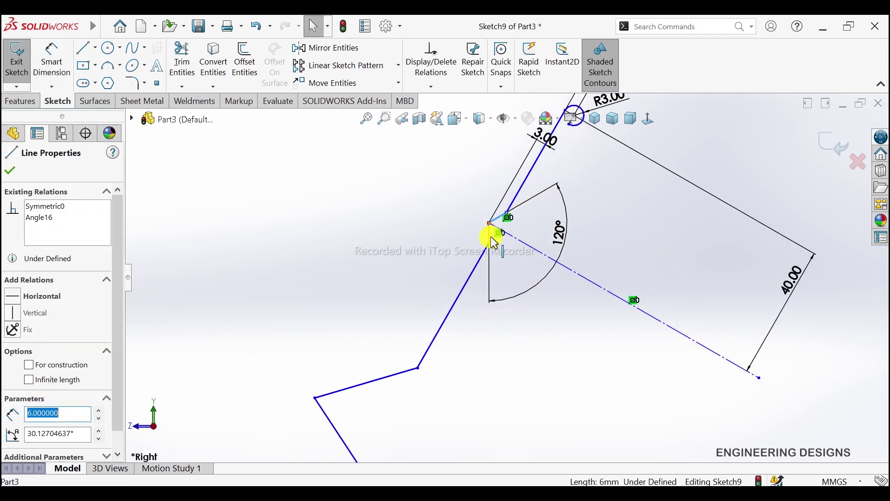
left_click(482, 266, "ctrl")
scroll(476, 285, "up", 2)
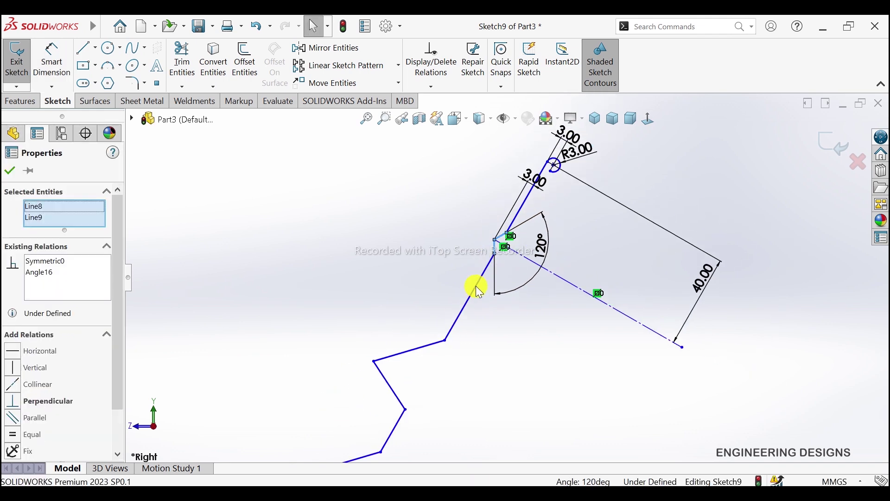
scroll(474, 349, "up", 2)
left_click(443, 329, "ctrl")
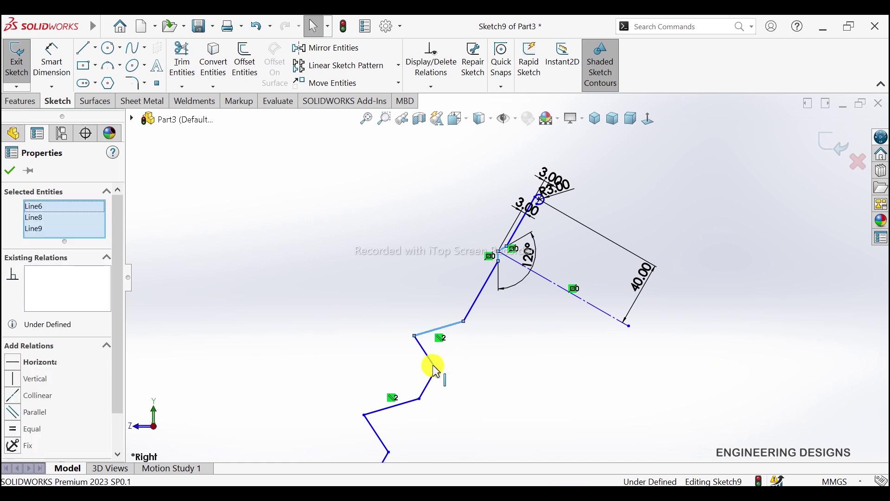
left_click(433, 364, "ctrl")
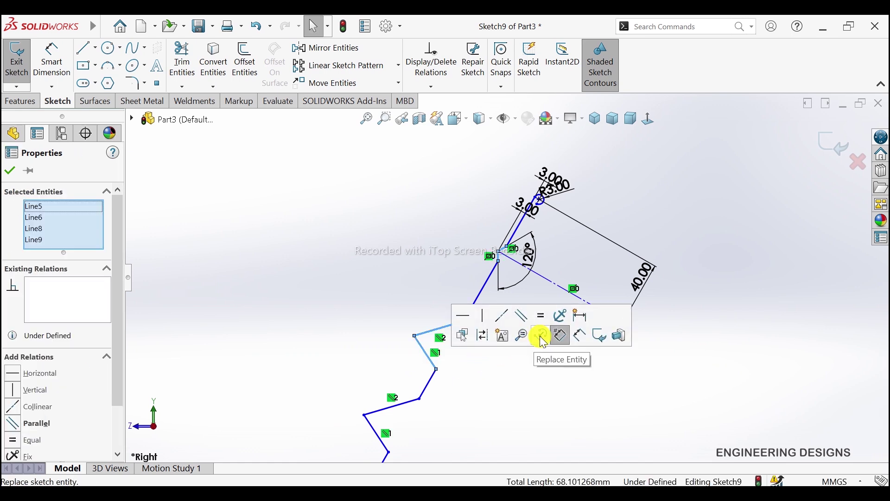
left_click(540, 316)
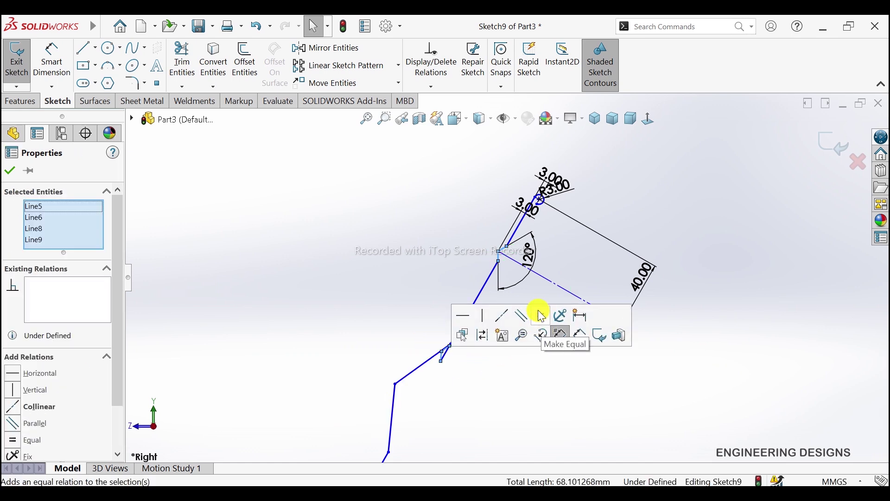
- Draw two lines branching from the lower zigzag vertices
left_click(549, 388)
scroll(508, 363, "up", 2)
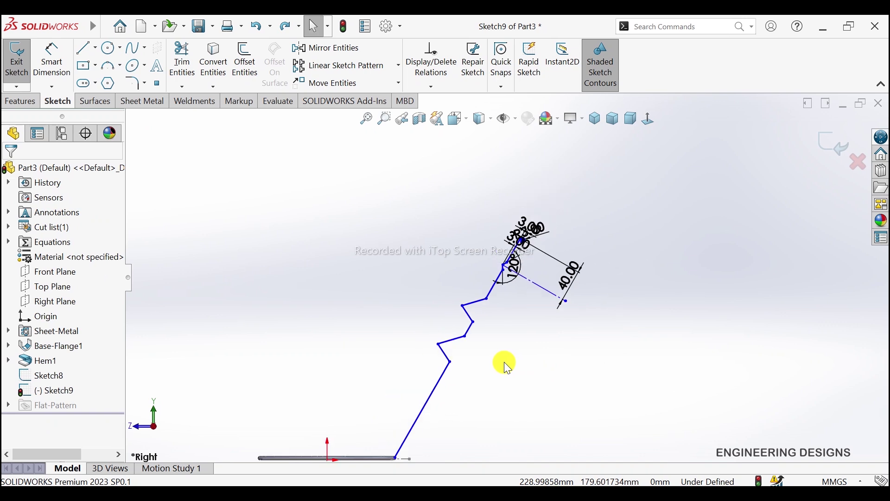
scroll(500, 313, "down", 1)
scroll(475, 295, "down", 1)
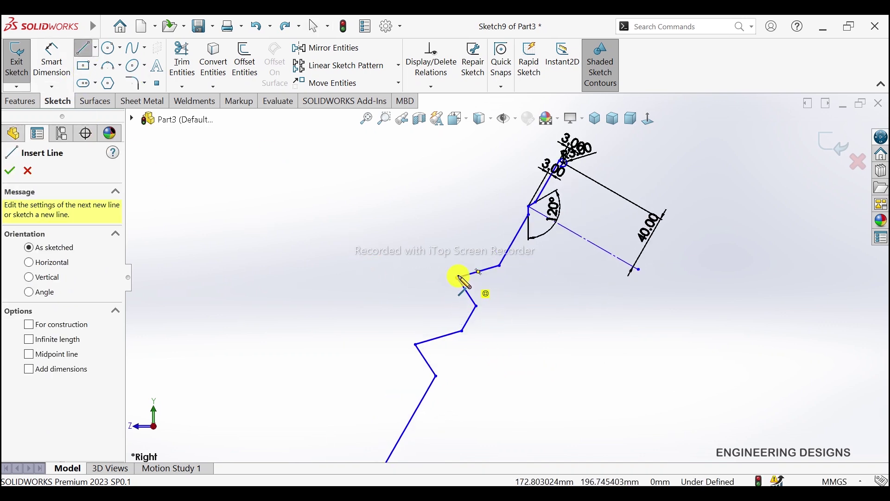
left_click(459, 278)
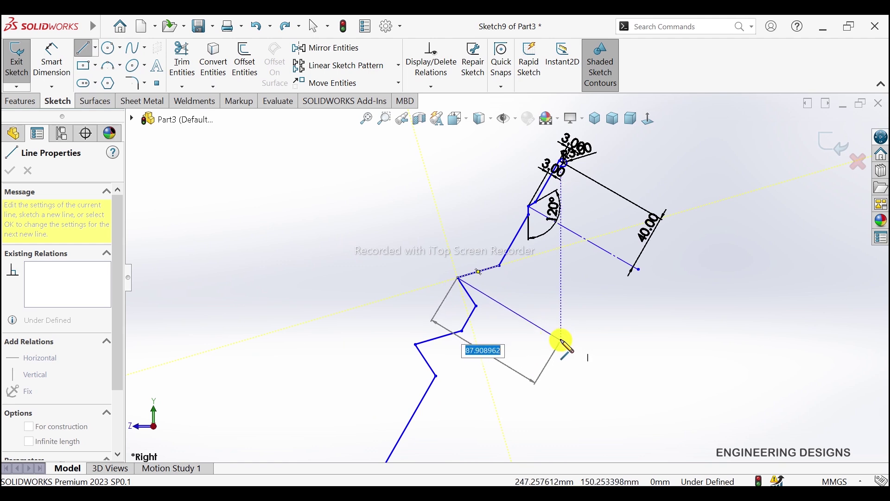
left_click(561, 341)
right_click(598, 276)
left_click(620, 328)
key("Escape")
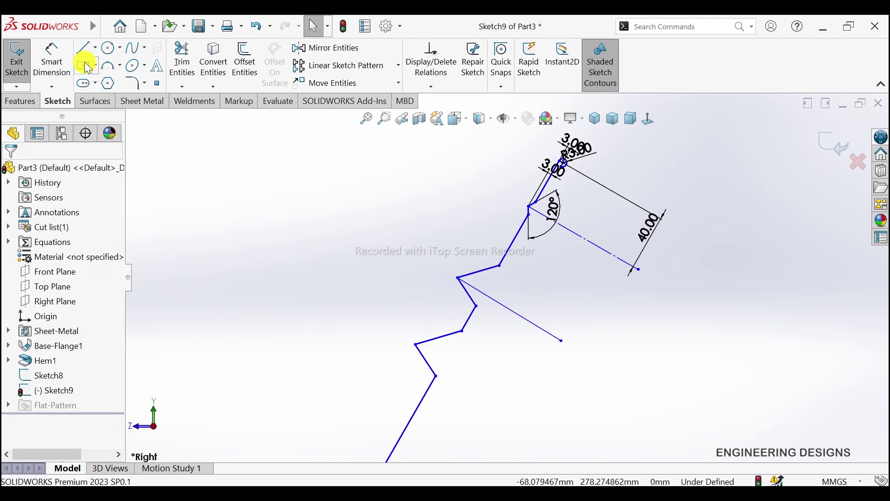
key("l")
left_click(416, 344)
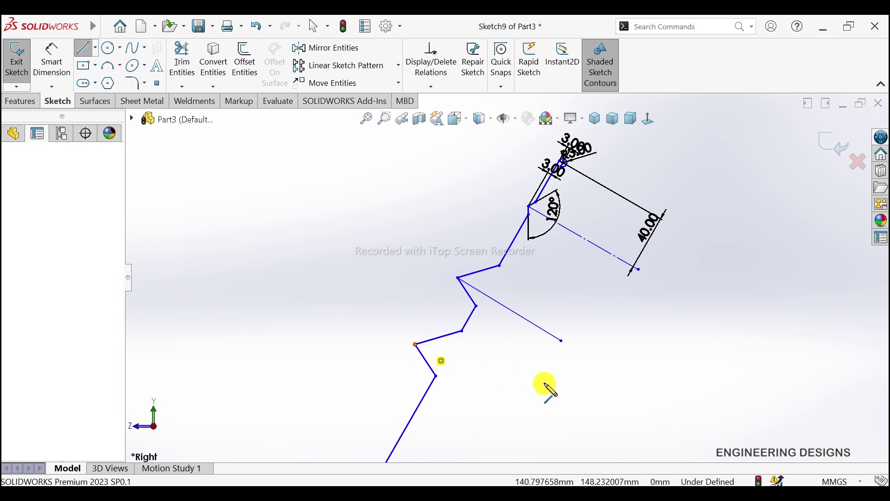
right_click(558, 411)
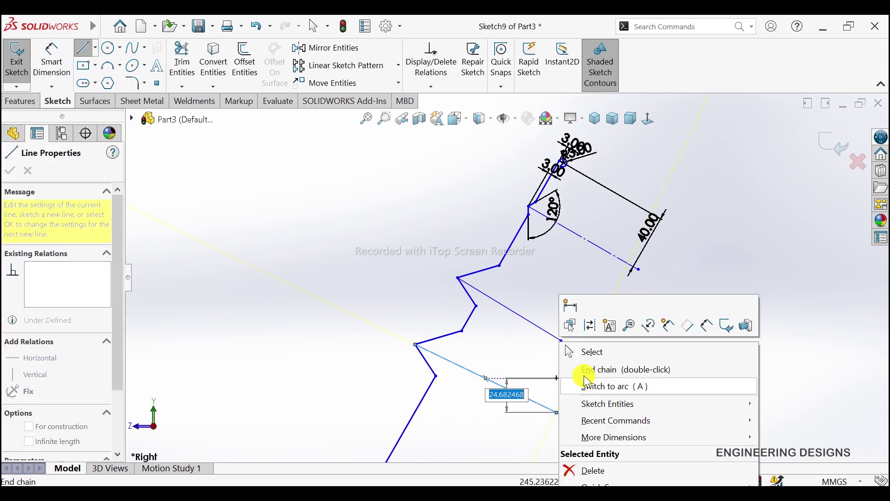
left_click(598, 355)
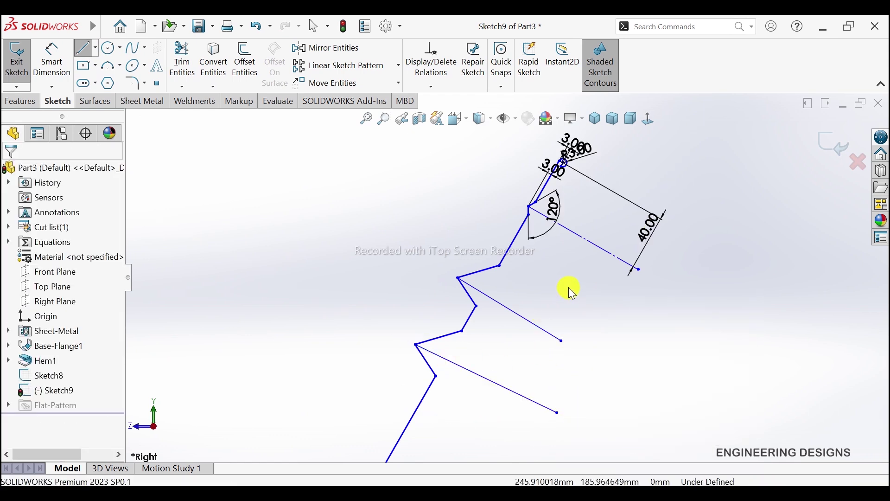
- Make both new lines parallel to the dashed 40 mm reference line and shorten the lower one
left_click(605, 249)
left_click(547, 333, "ctrl")
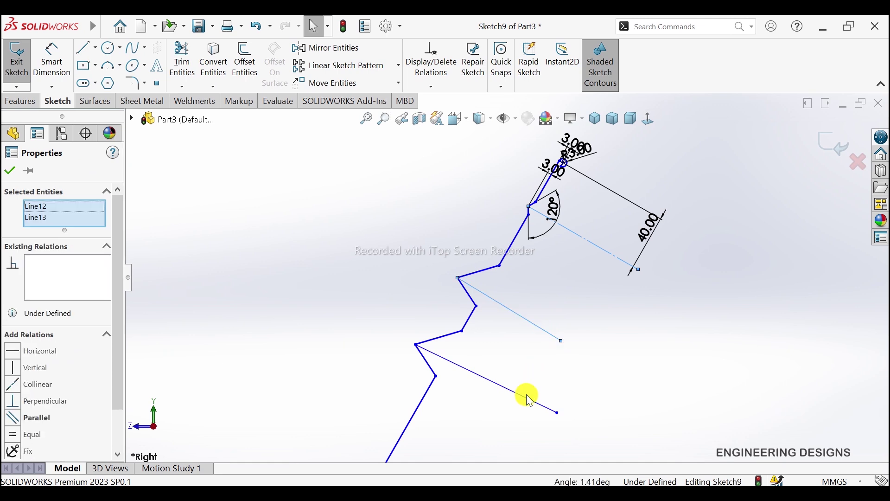
left_click(529, 403, "ctrl")
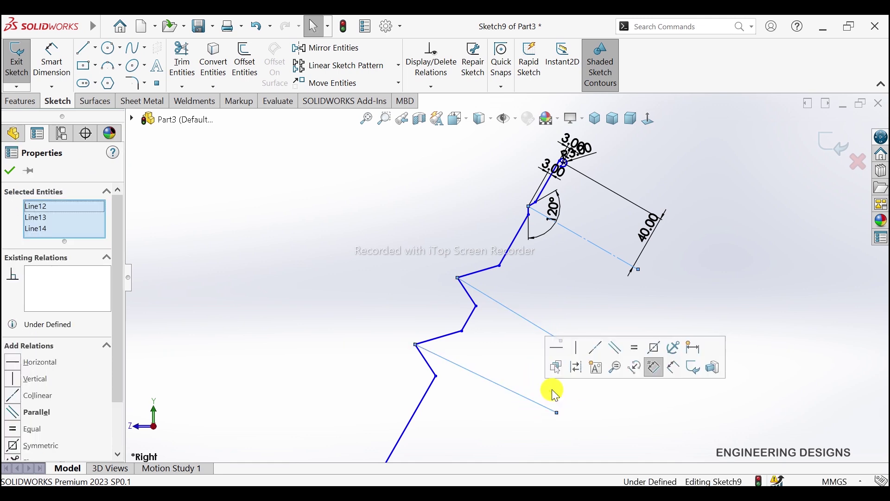
left_click(621, 353)
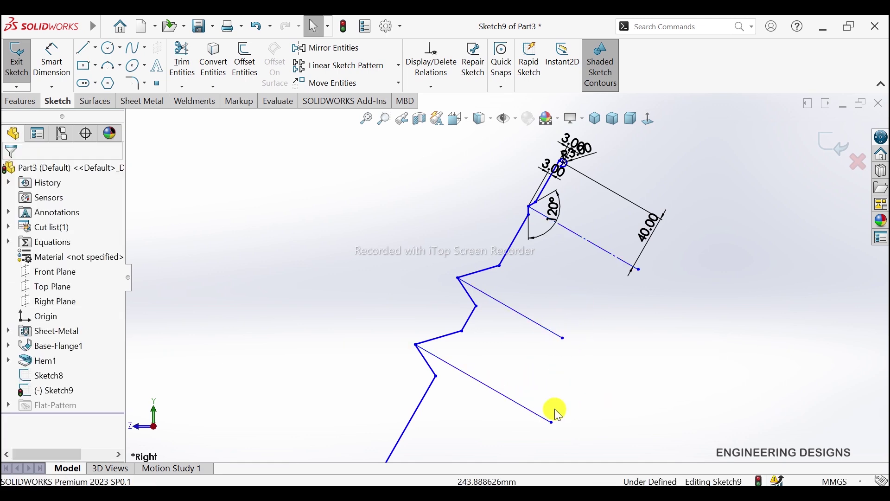
left_click(551, 421)
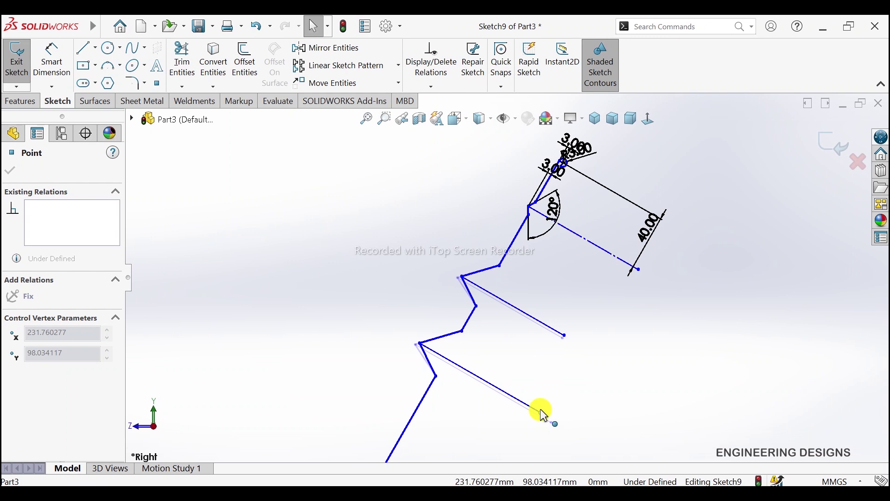
left_click_drag(544, 414, 539, 407)
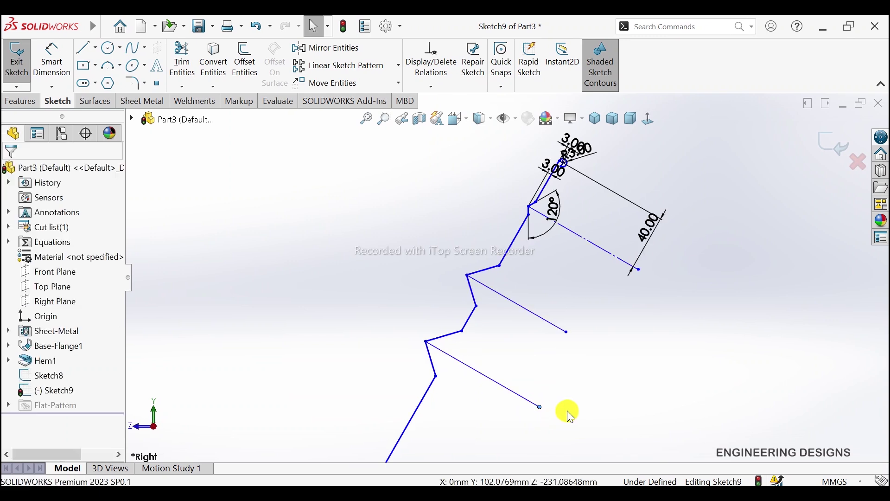
- Add a trial 120° angle between the zigzag segment and the upper new line, then undo it
left_click(52, 58)
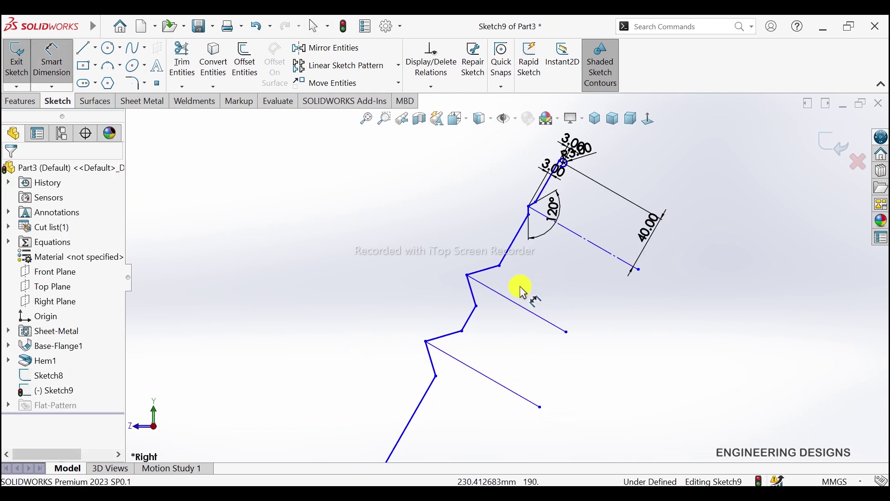
left_click(475, 301)
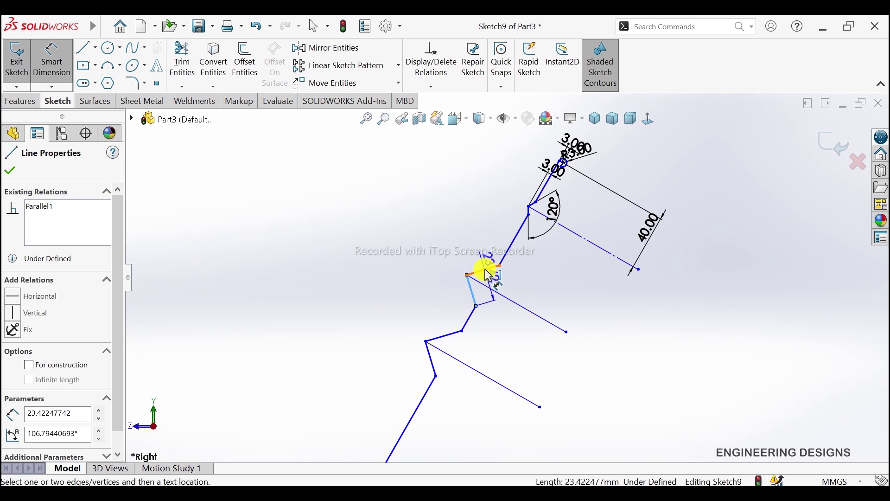
left_click(483, 271)
left_click(531, 309)
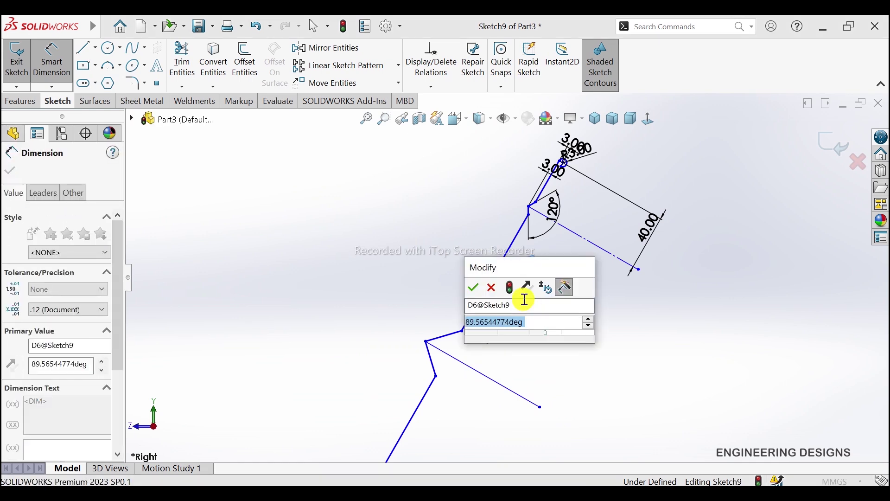
type("120")
key("Return")
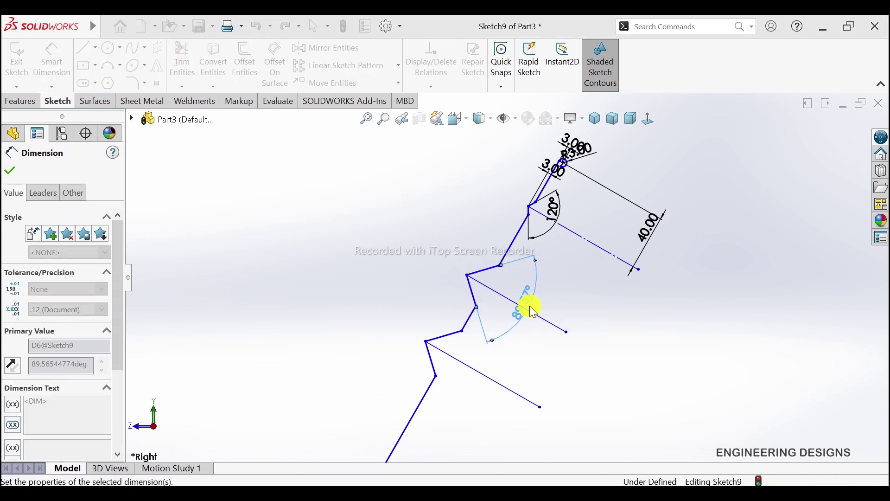
left_click(629, 336)
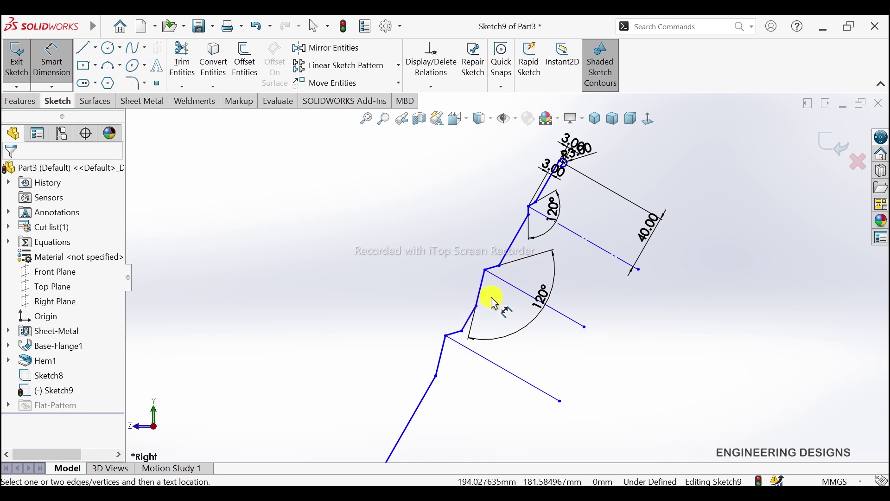
key("Escape")
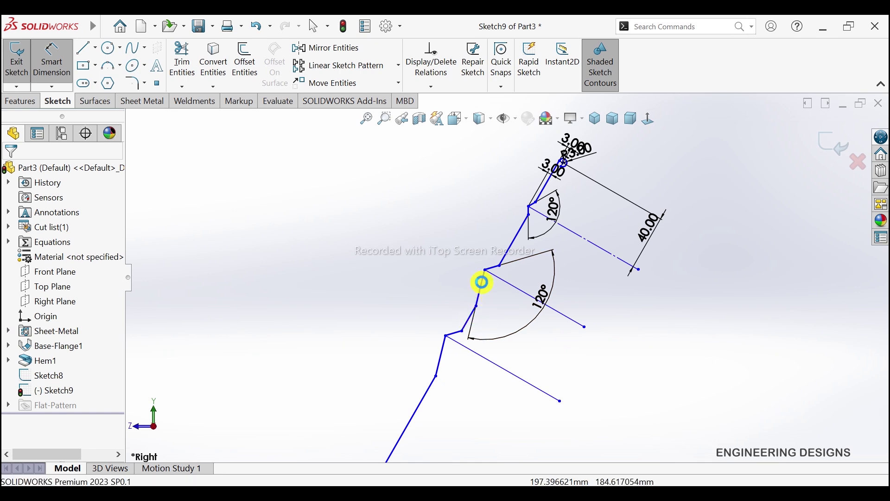
mouse_move(480, 280)
left_mouse_down()
mouse_move(579, 320)
mouse_move(525, 307)
mouse_move(546, 285)
left_mouse_up()
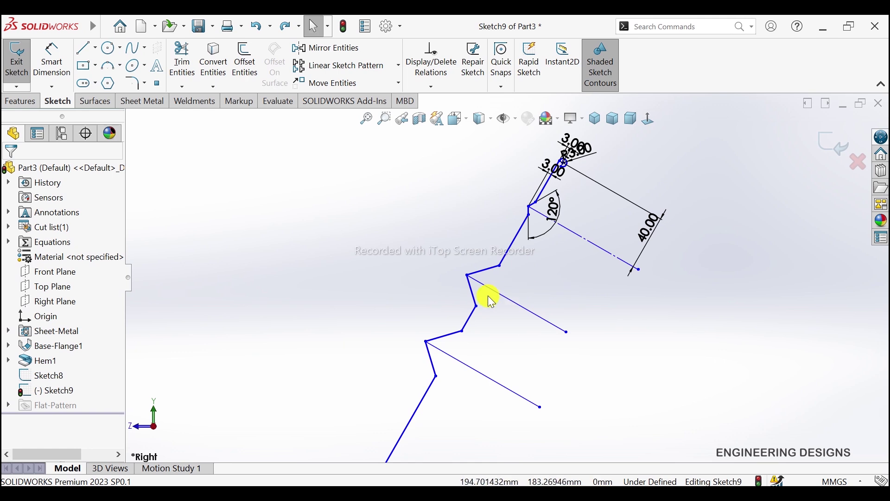
- Convert both new lines to construction and make the upper notch segments symmetric about one
left_click_drag(569, 289, 524, 414)
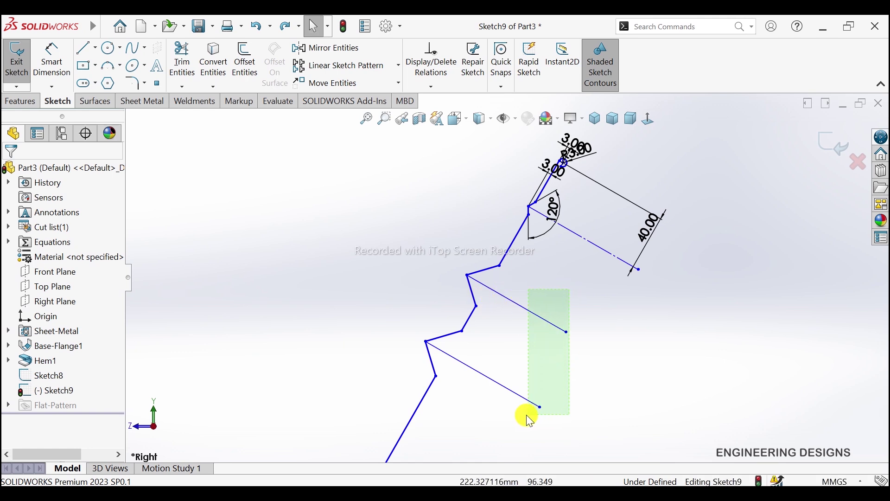
left_click(575, 385)
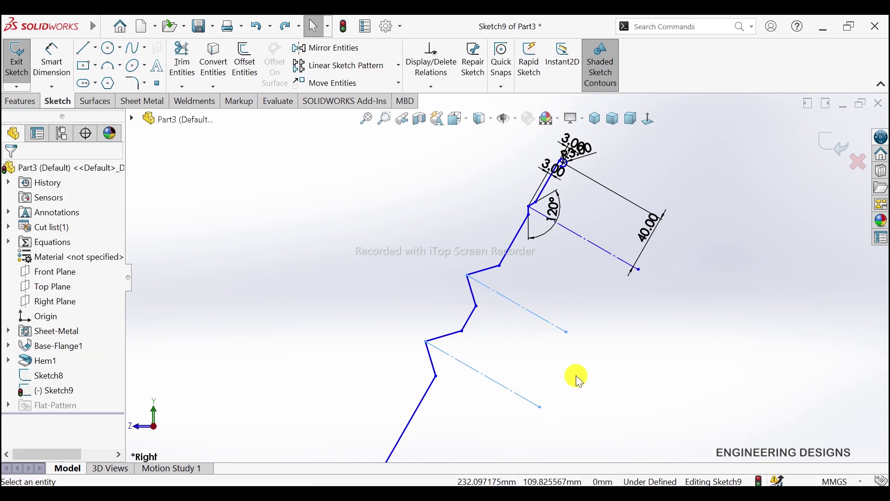
left_click(470, 299)
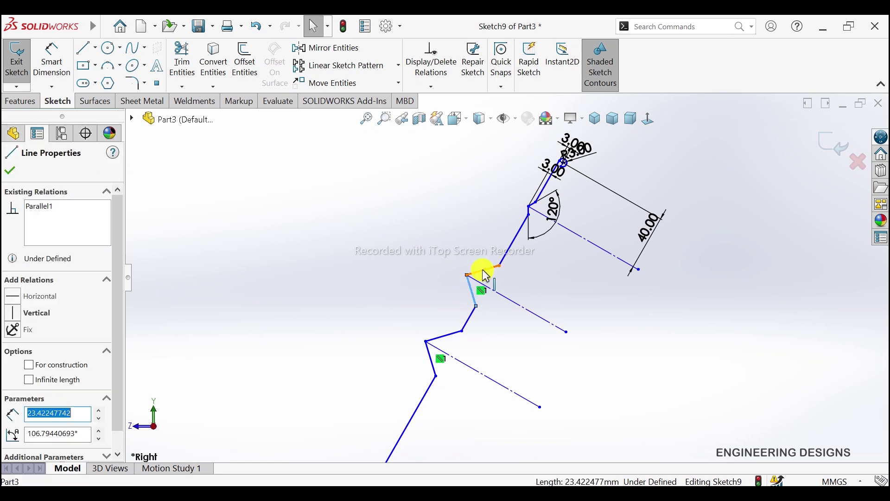
left_click(484, 270, "ctrl")
left_click(517, 306, "ctrl")
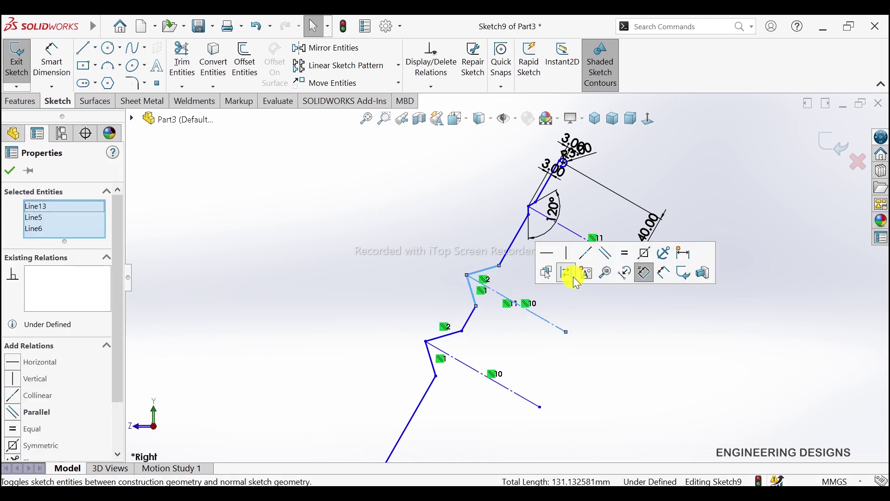
left_click(644, 262)
left_click(603, 347)
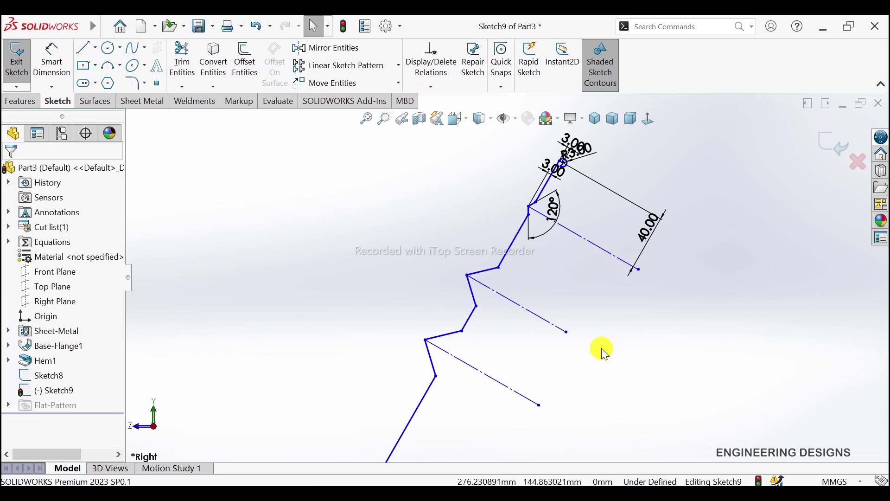
- Make the lower rib's Line2 and Line3 symmetric about centreline Line14
left_click(440, 306)
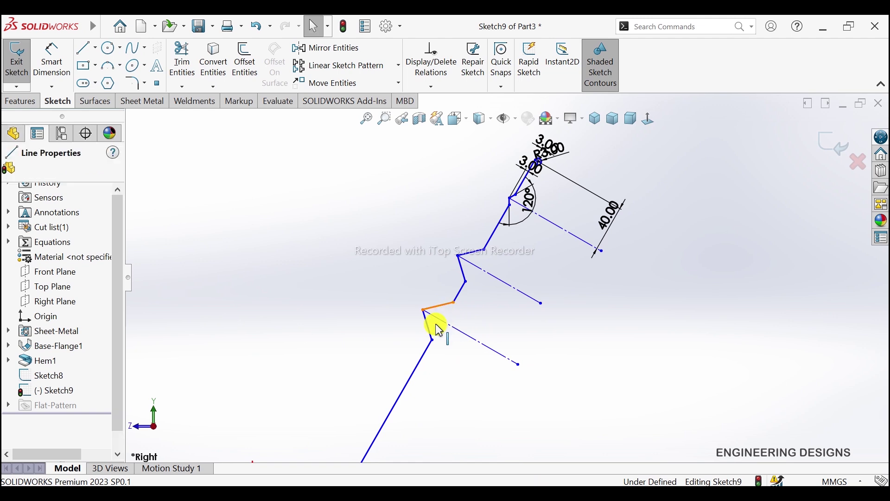
left_click(430, 333, "ctrl")
left_click(467, 342, "ctrl")
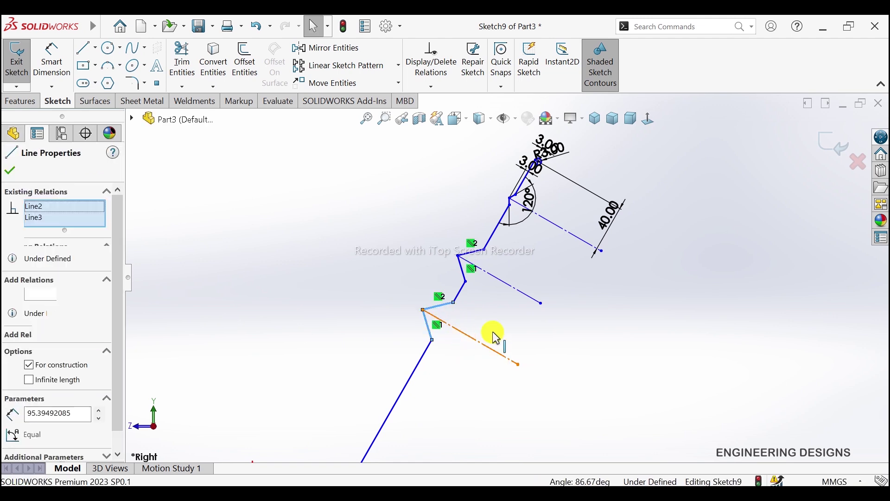
left_click(592, 305)
left_click(594, 361)
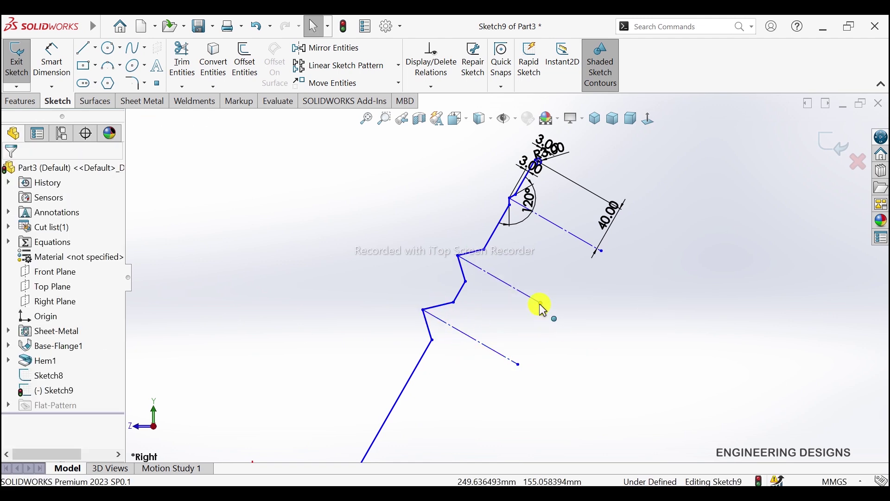
left_click_drag(539, 303, 494, 243)
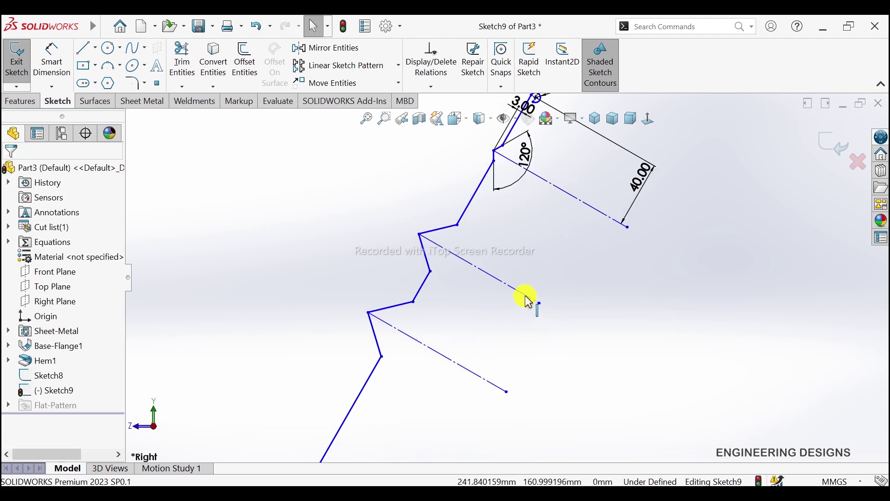
- Dimension the middle rib's depth to 3 mm
left_click(52, 89)
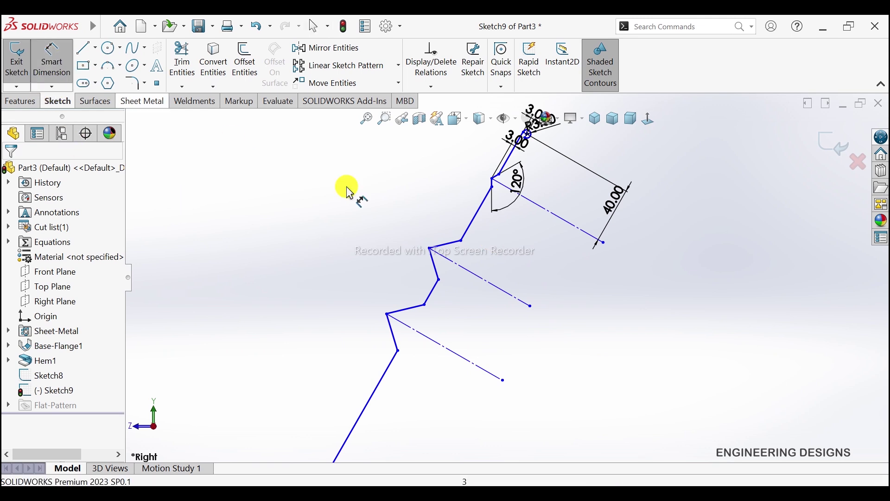
left_click(432, 247)
left_click(472, 231)
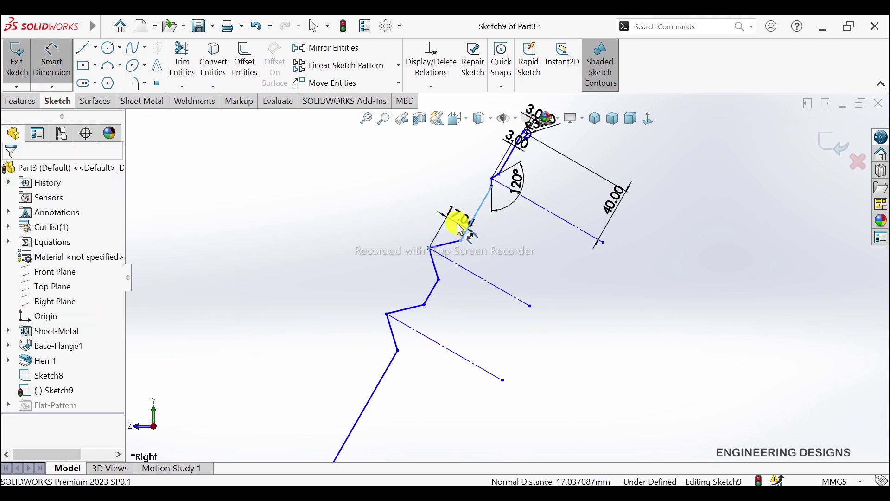
left_click(457, 222)
type("3")
key("Return")
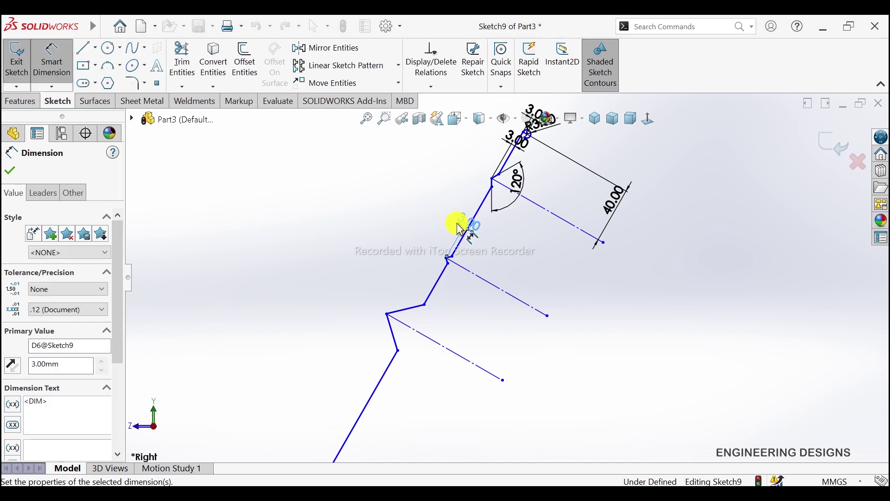
key("Escape")
- Try a 3 mm depth dimension on the lower rib, then undo it
scroll(425, 334, "down", 3)
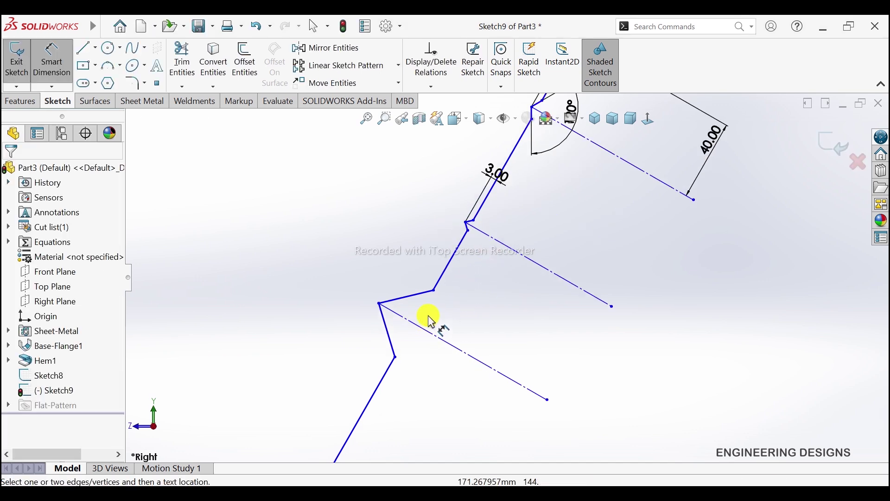
left_click(379, 305)
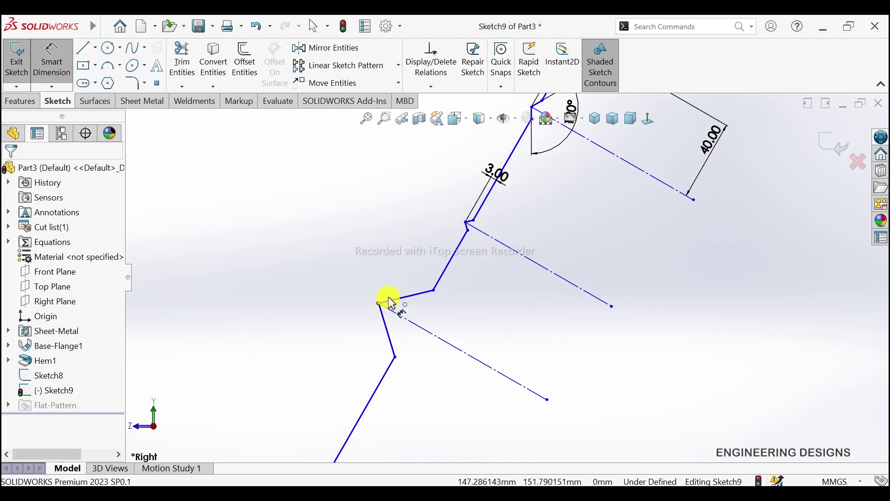
left_click(446, 275)
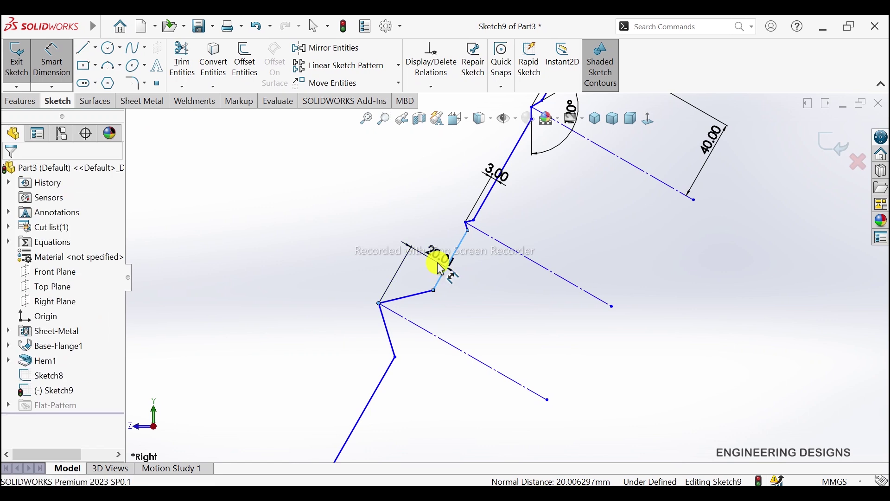
left_click(439, 259)
type("3")
key("Return")
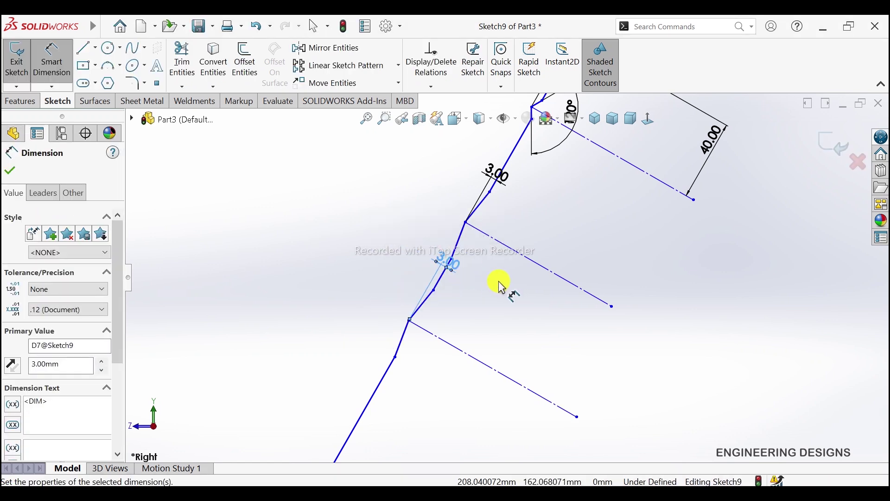
key("ctrl+z")
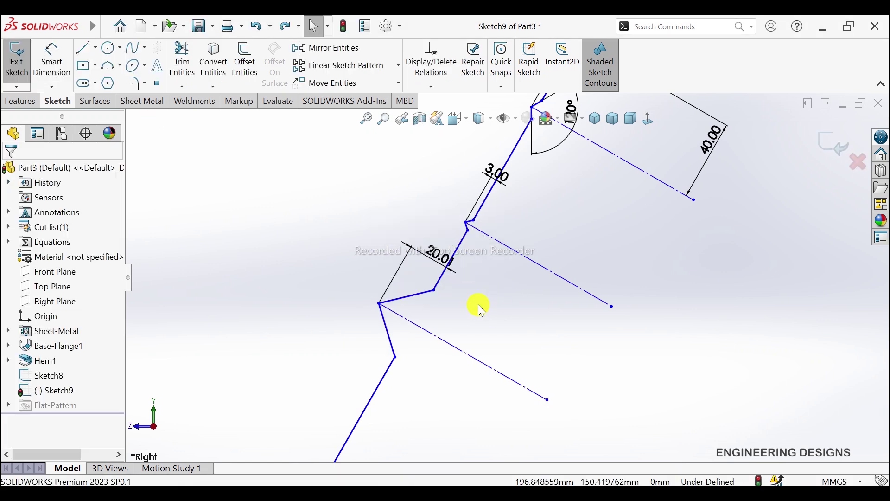
- Nudge the lower rib's vertex and delete the leftover 20.01 dimension
left_click(397, 360)
left_click_drag(398, 352, 397, 354)
left_click(284, 288)
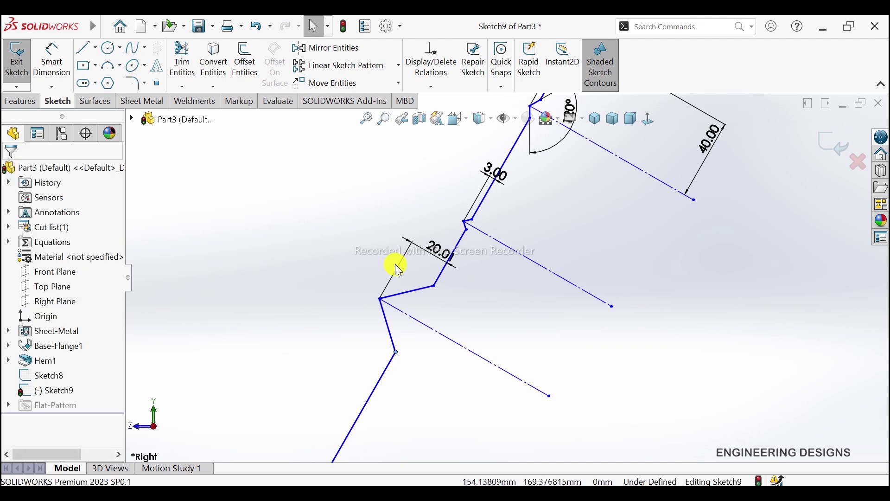
left_click(430, 248)
key("Delete")
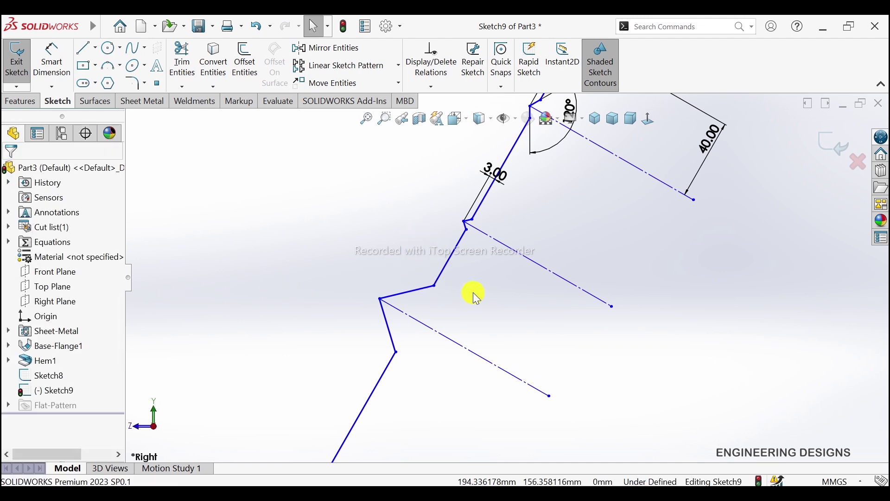
- Add a 120° angle dimension to the middle rib
left_click(60, 56)
scroll(512, 229, "down", 2)
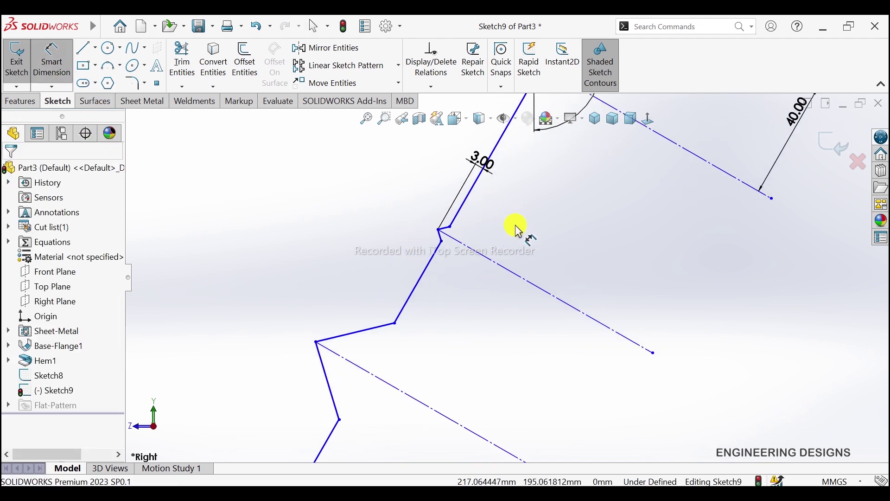
scroll(462, 249, "down", 2)
left_click(424, 241)
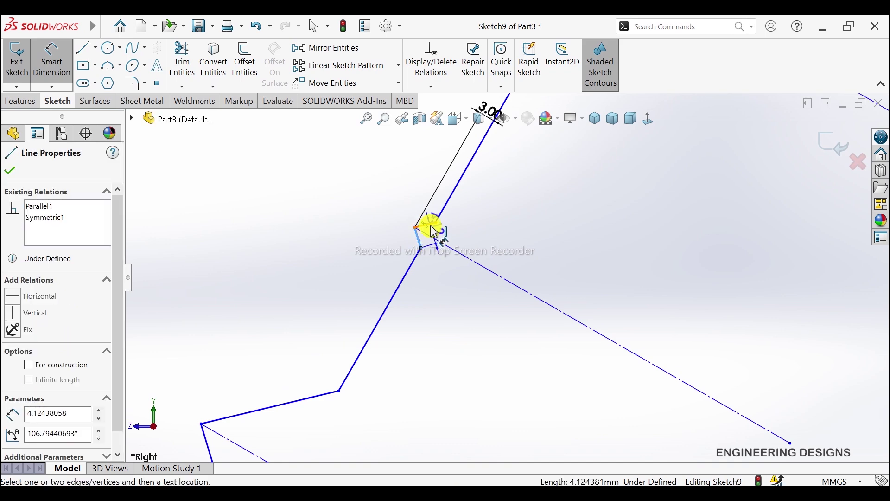
left_click(432, 226)
left_click(499, 264)
type("120")
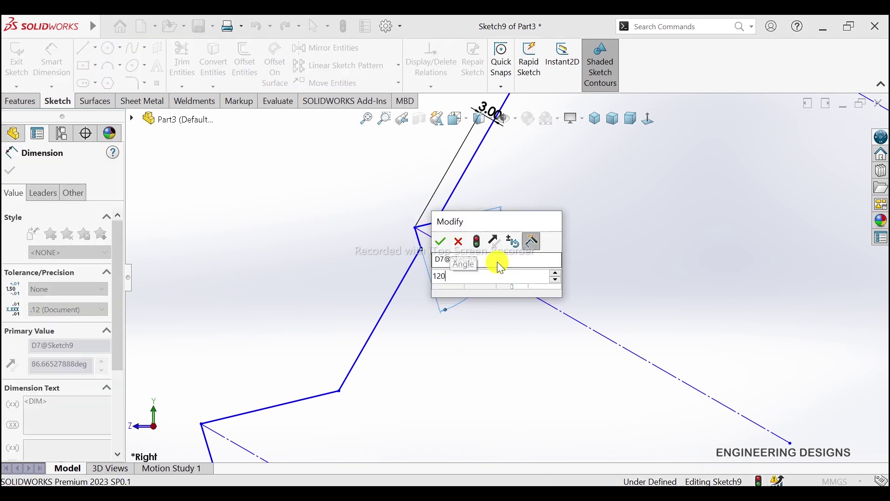
key("Return")
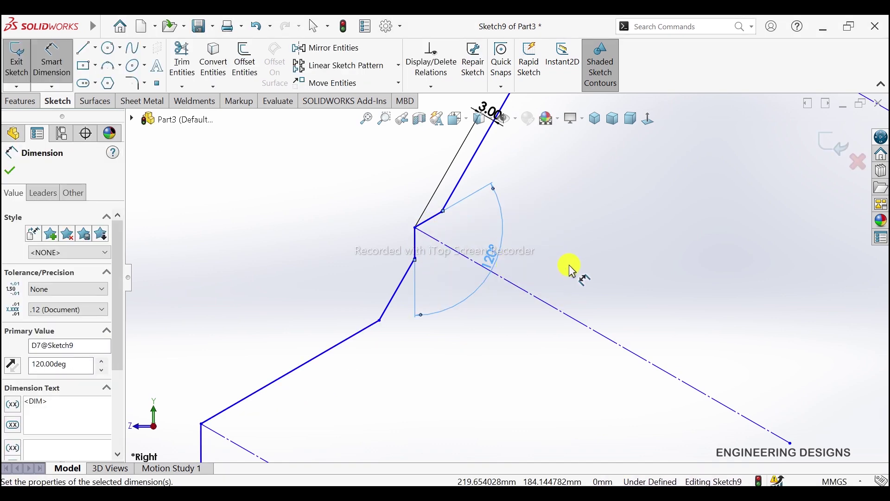
key("Escape")
scroll(571, 265, "up", 2)
scroll(570, 268, "up", 2)
scroll(563, 284, "up", 2)
scroll(503, 349, "down", 3)
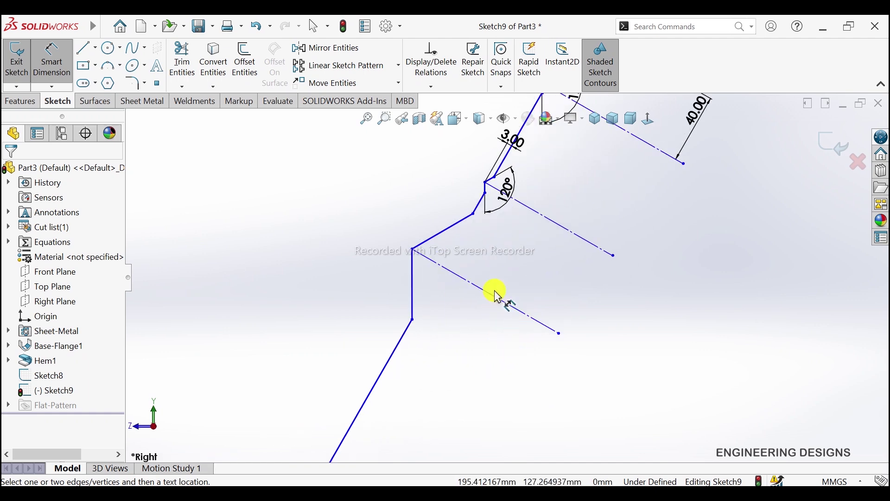
- Try an angle on the lower rib and cancel the over-defining dimension prompt
left_click(448, 238)
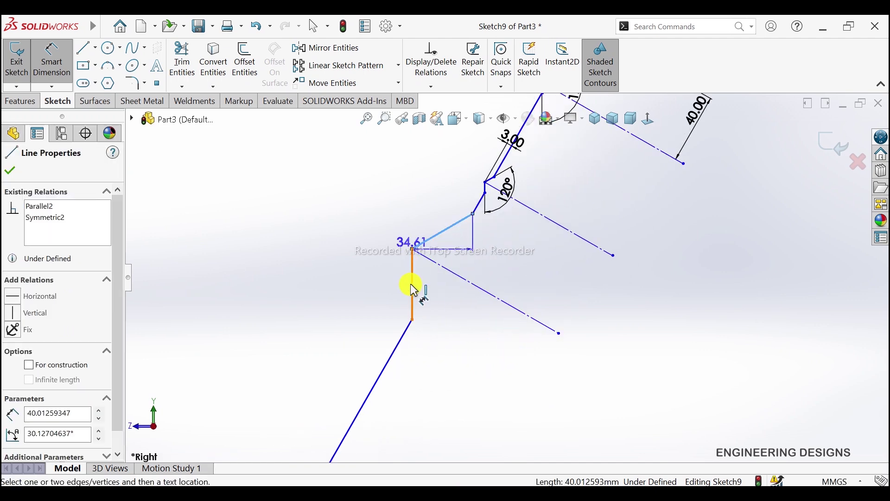
left_click(412, 289)
left_click(463, 299)
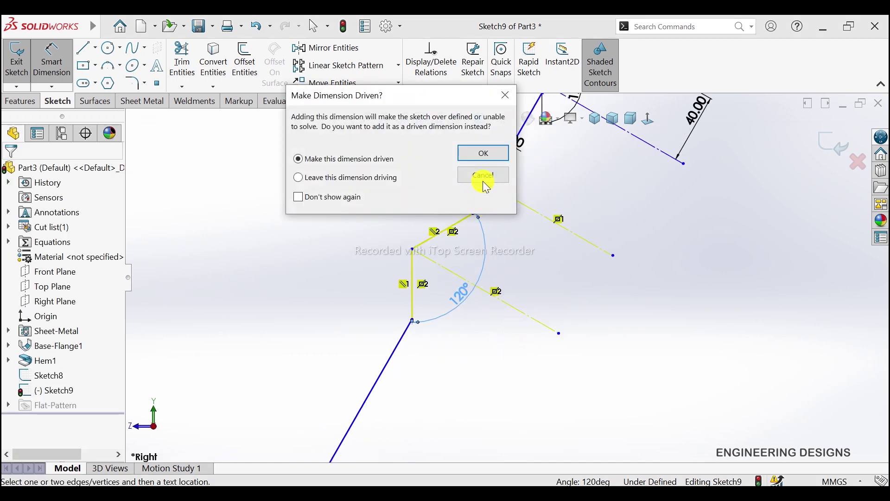
left_click(485, 186)
scroll(538, 299, "up", 2)
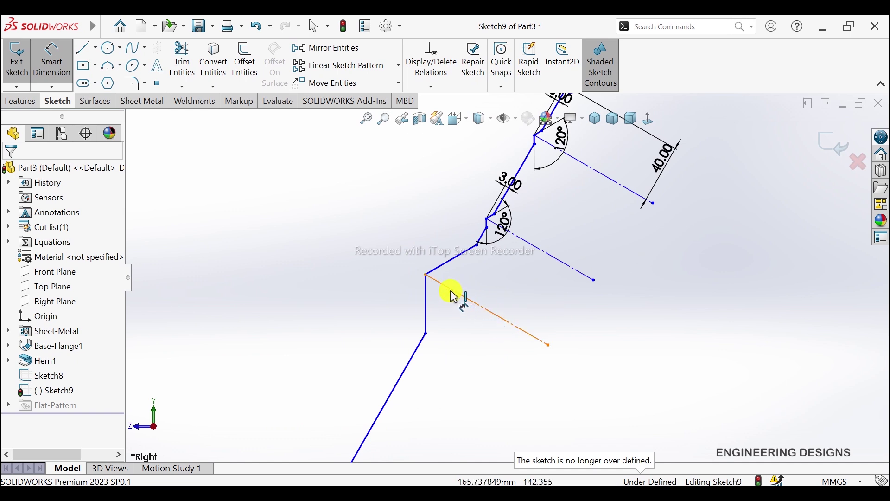
- Set the lower rib's depth to 3 mm
left_click(426, 275)
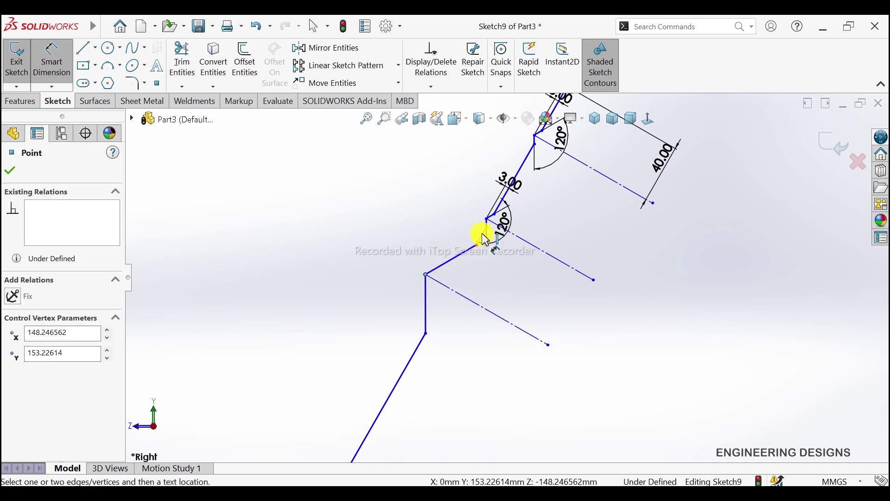
left_click(469, 232)
left_click(464, 228)
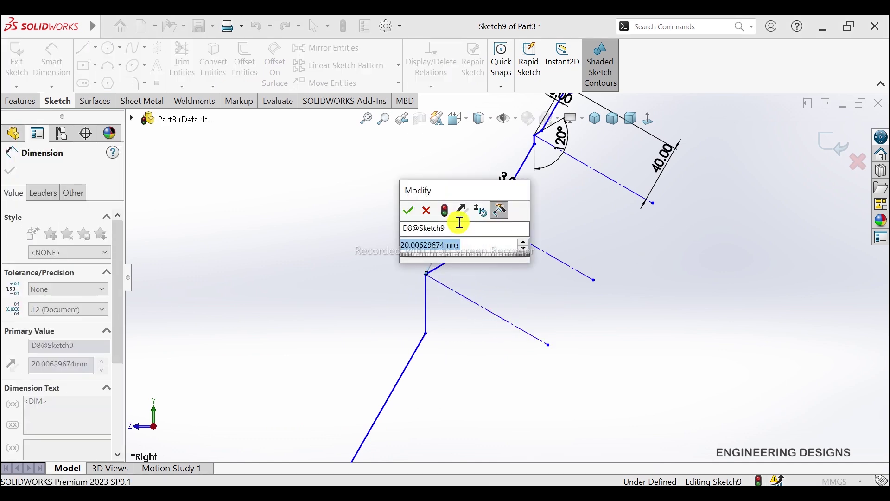
type("3")
key("Return")
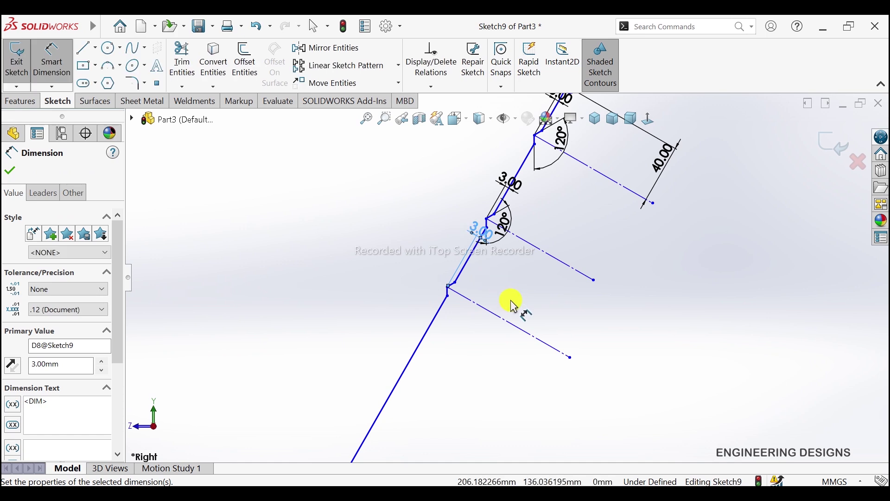
scroll(464, 292, "down", 3)
scroll(417, 273, "down", 2)
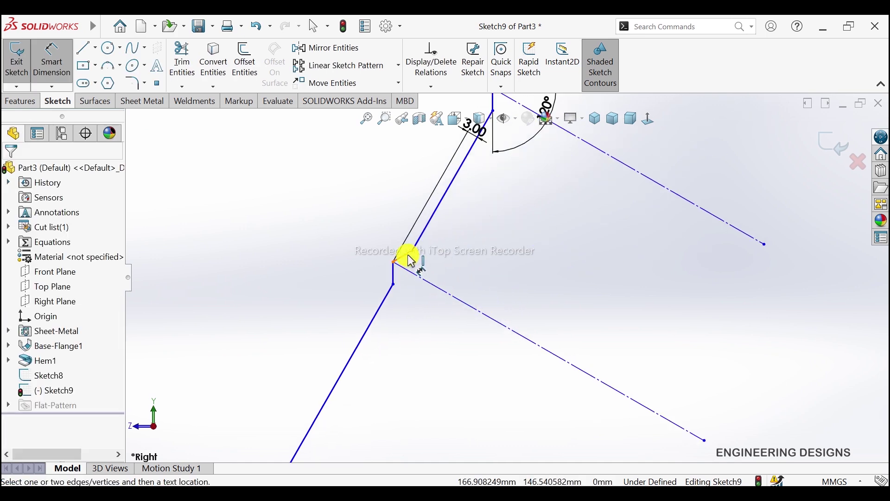
- Add the lower rib's 120° angle, keeping it as a driven reference dimension
left_click(395, 274)
left_click(393, 278)
left_click(449, 268)
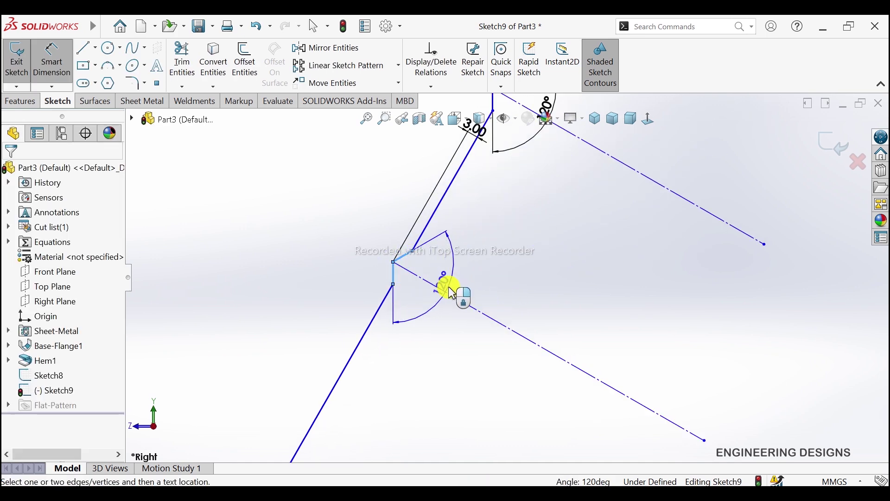
left_click(485, 156)
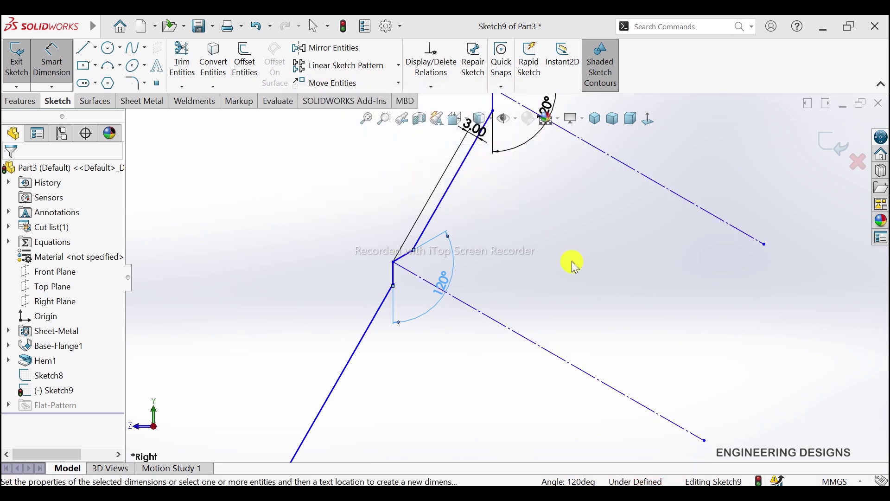
scroll(573, 262, "up", 3)
scroll(574, 252, "up", 2)
scroll(575, 253, "down", 2)
scroll(510, 171, "down", 1)
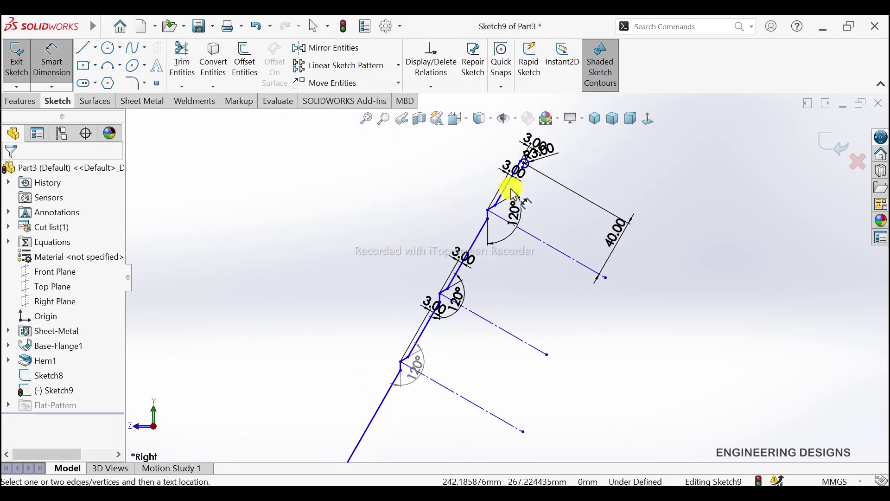
- Dimension the construction line to 25 mm and the lower construction lines' spacing to 25 mm
left_click(76, 71)
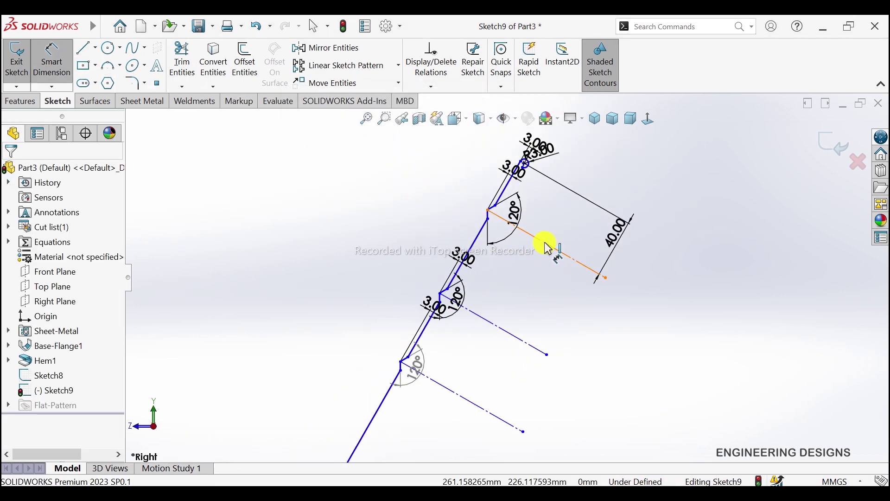
left_click(547, 248)
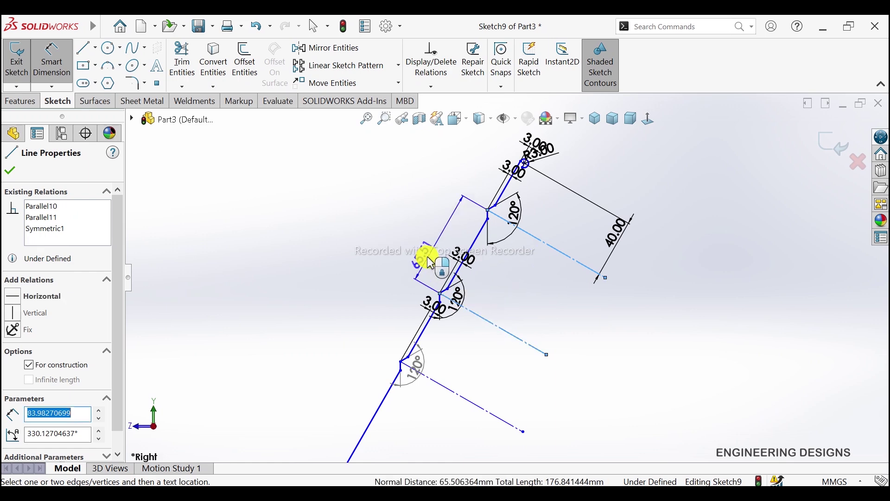
left_click(424, 255)
type("25")
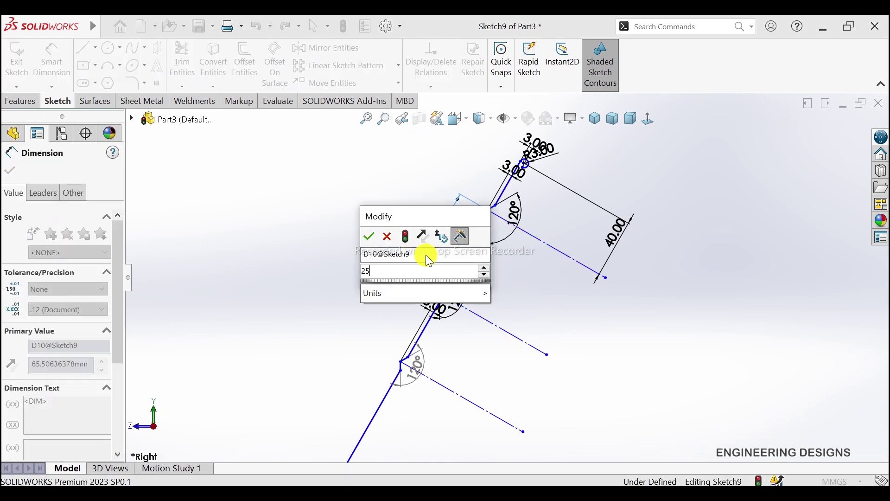
key("Return")
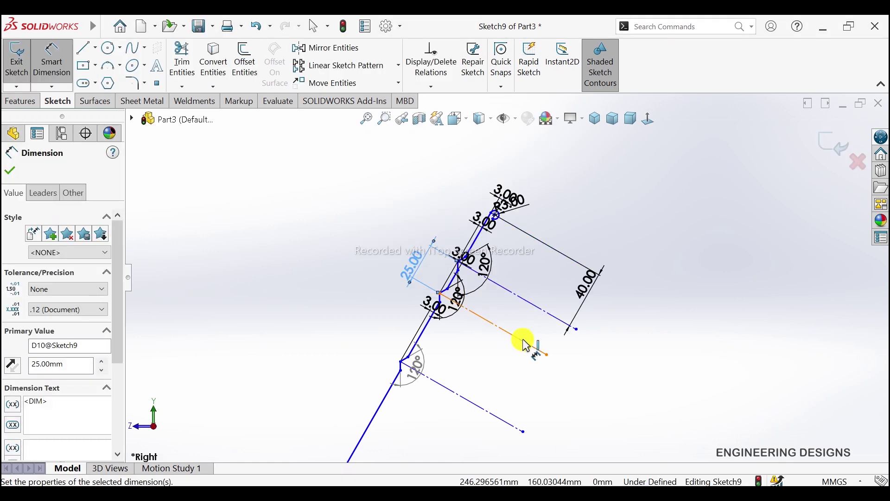
scroll(470, 337, "down", 2)
left_click(479, 379)
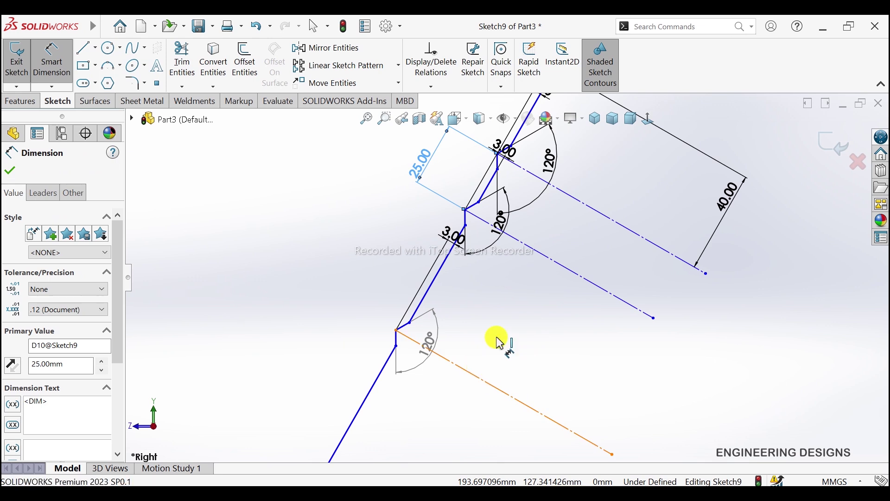
left_click(552, 262)
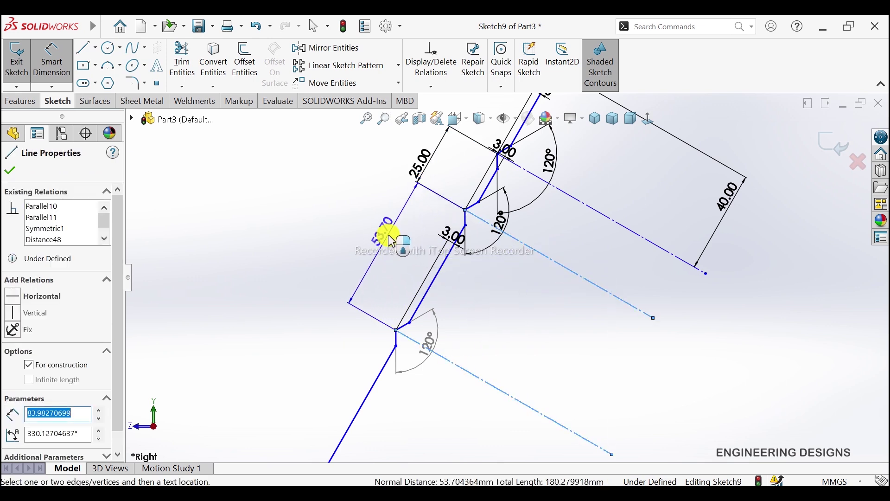
left_click(391, 239)
type("25")
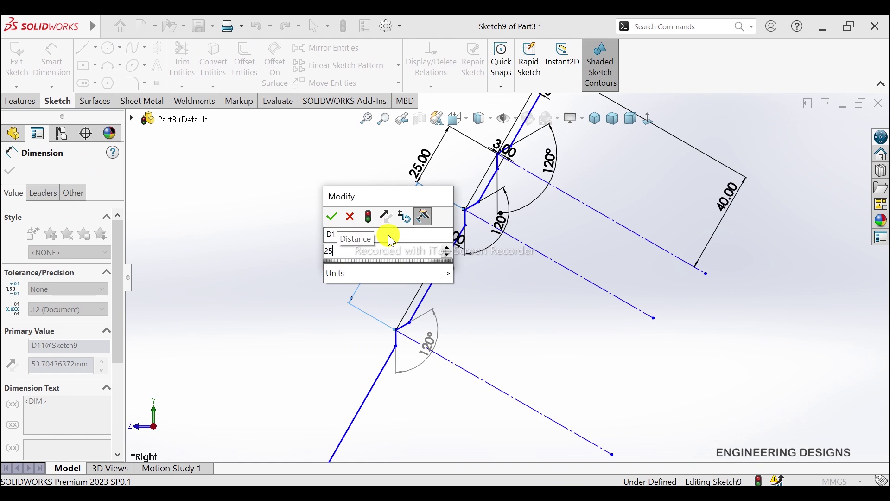
key("Return")
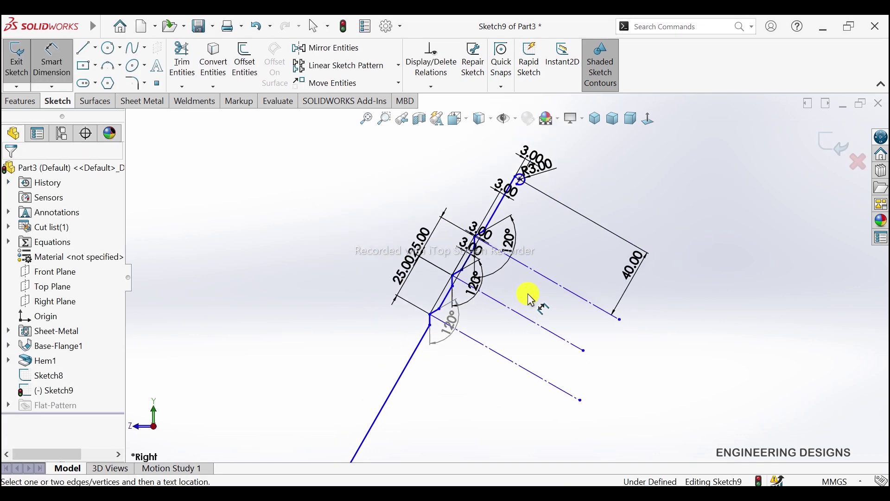
- Shorten the three dash-dot rib centerlines by dragging their ends inward
right_click(685, 282)
left_click(716, 320)
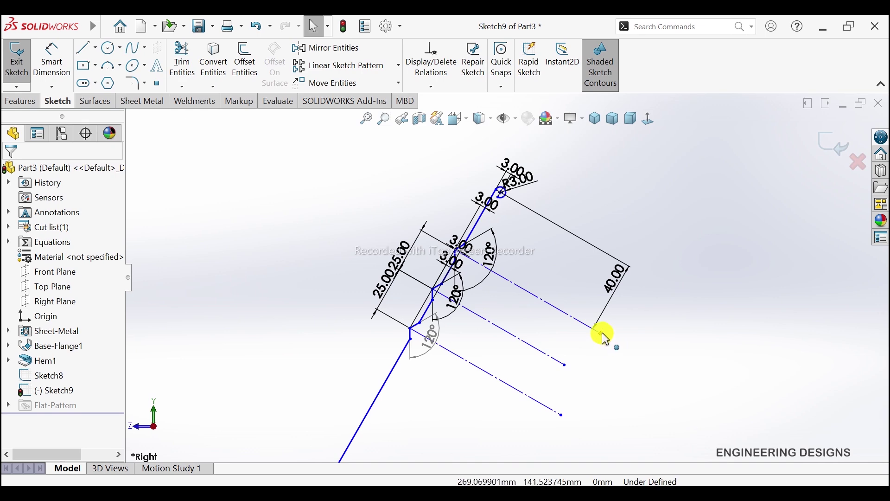
mouse_move(601, 332)
left_mouse_down()
mouse_move(552, 321)
mouse_move(544, 308)
mouse_move(553, 300)
left_mouse_up()
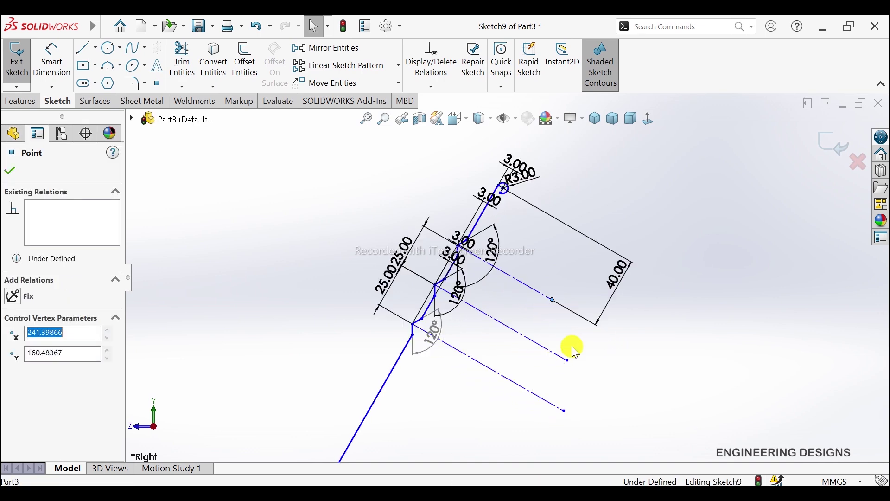
left_click_drag(561, 357, 539, 339)
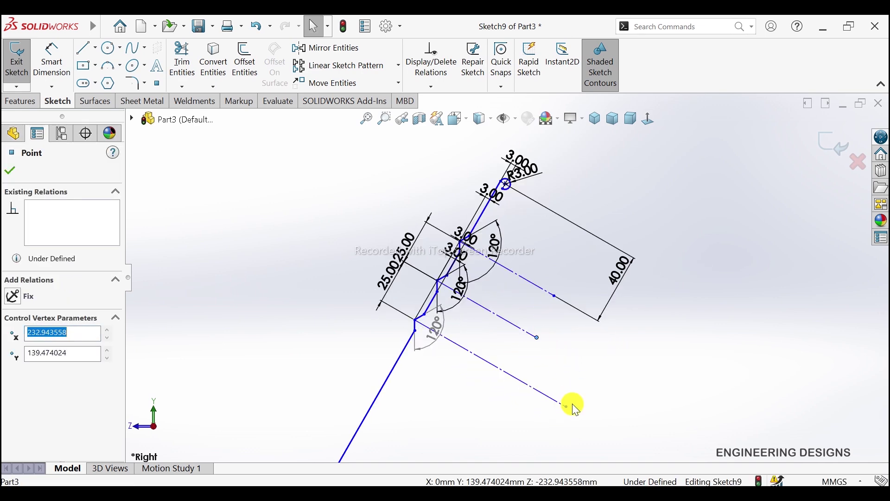
left_click_drag(567, 411, 523, 377)
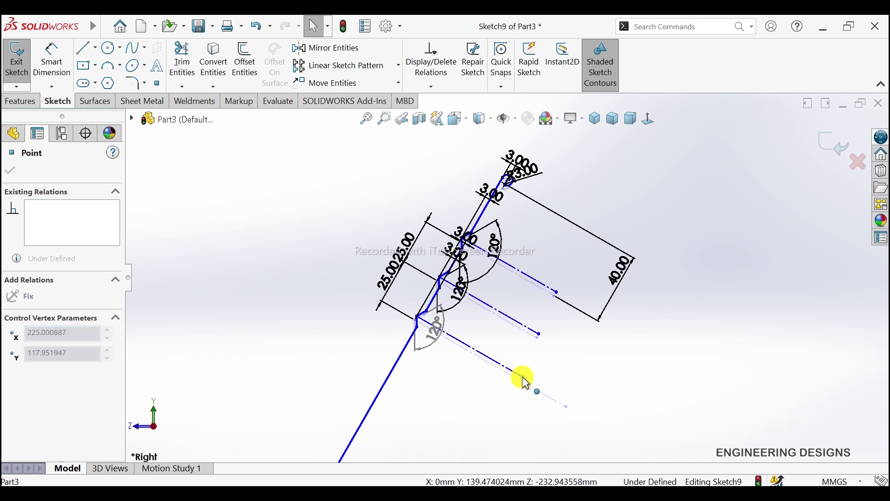
scroll(558, 393, "up", 3)
scroll(460, 371, "up", 1)
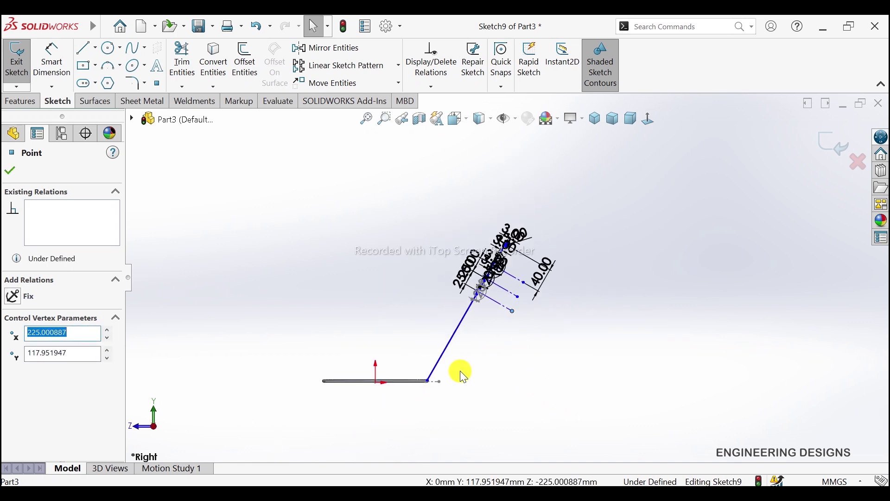
scroll(471, 364, "down", 2)
left_click(470, 364)
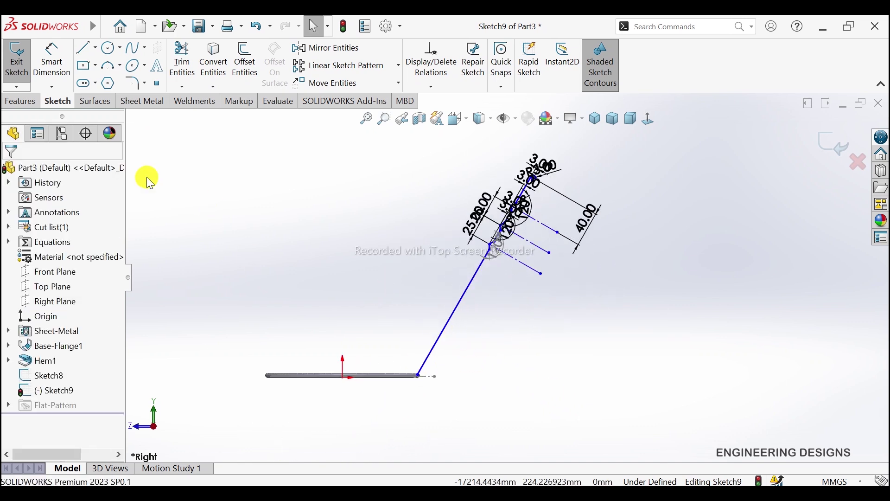
left_click(52, 60)
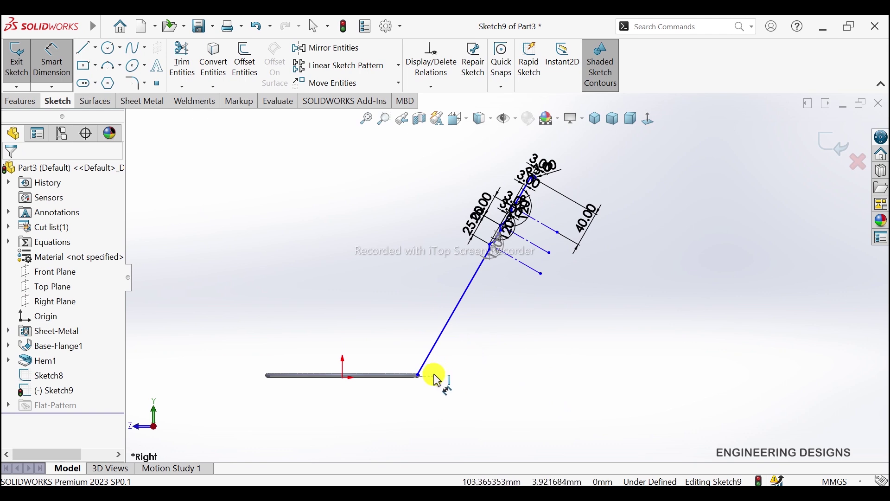
scroll(433, 371, "down", 3)
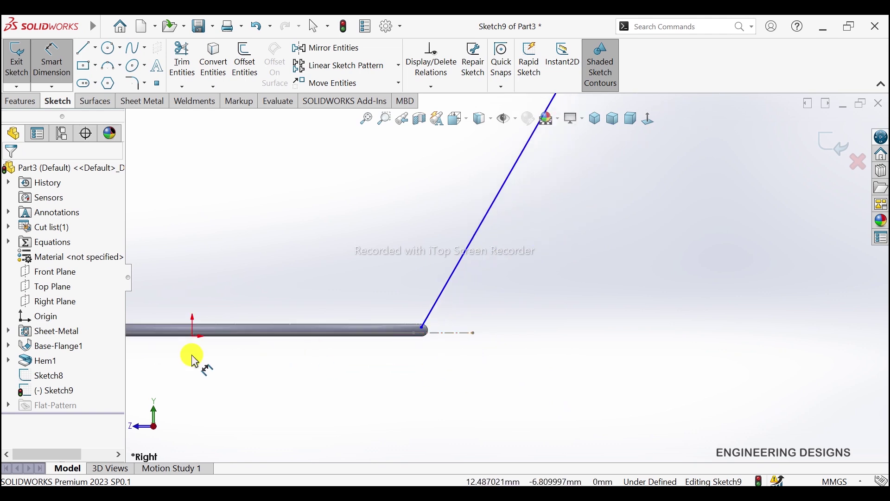
- Dimension the profile's top point 250 mm vertically above the base
scroll(512, 272, "up", 3)
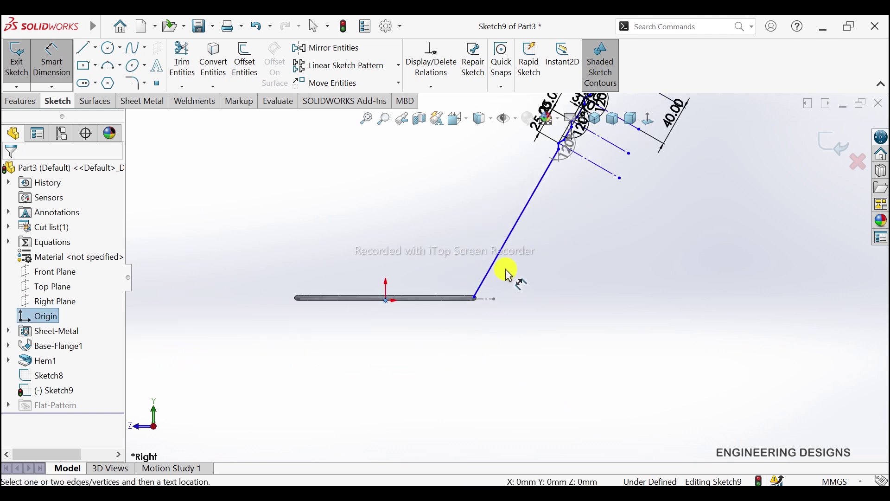
scroll(566, 139, "up", 2)
scroll(577, 165, "down", 1)
scroll(576, 166, "down", 2)
scroll(556, 190, "down", 3)
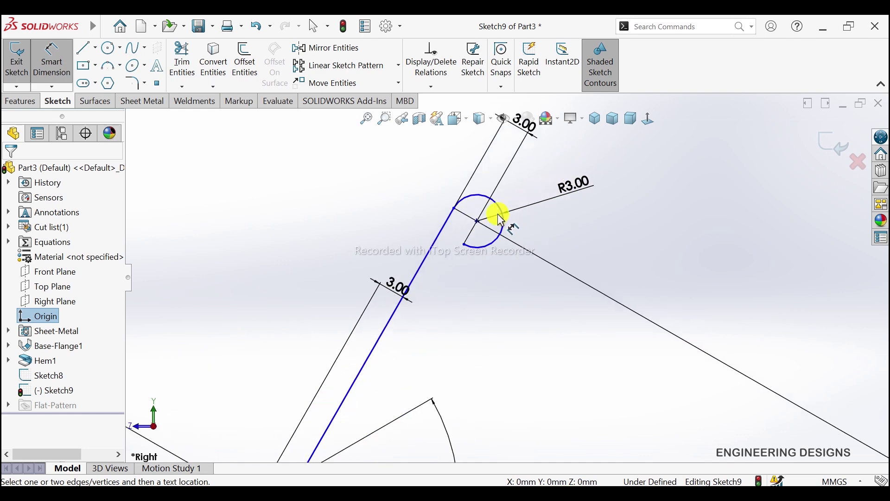
left_click(456, 213)
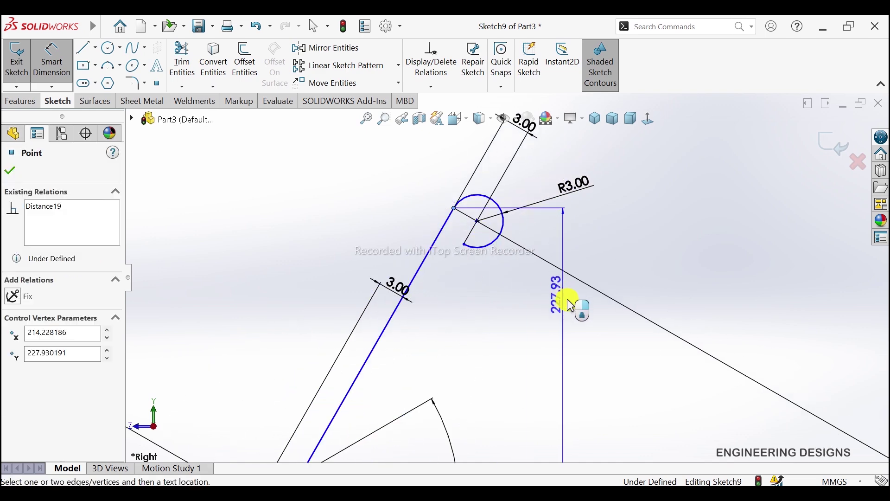
scroll(570, 302, "up", 2)
scroll(570, 302, "up", 2)
left_click(625, 321)
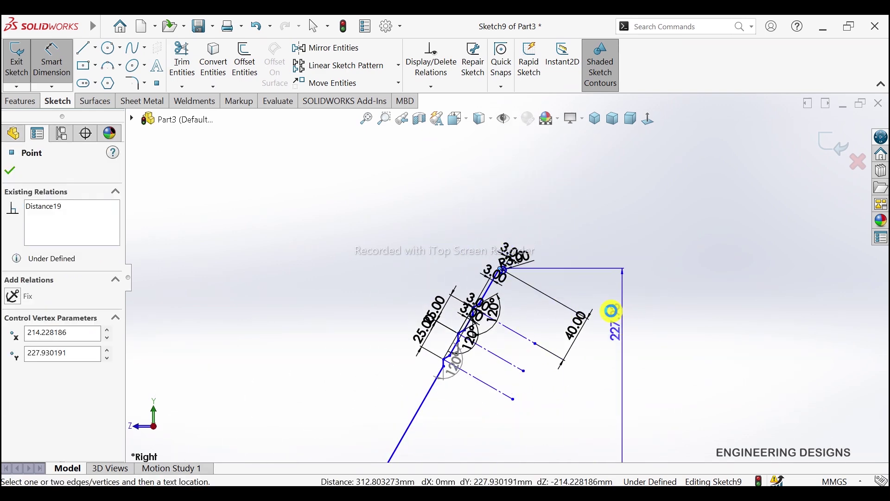
type("250")
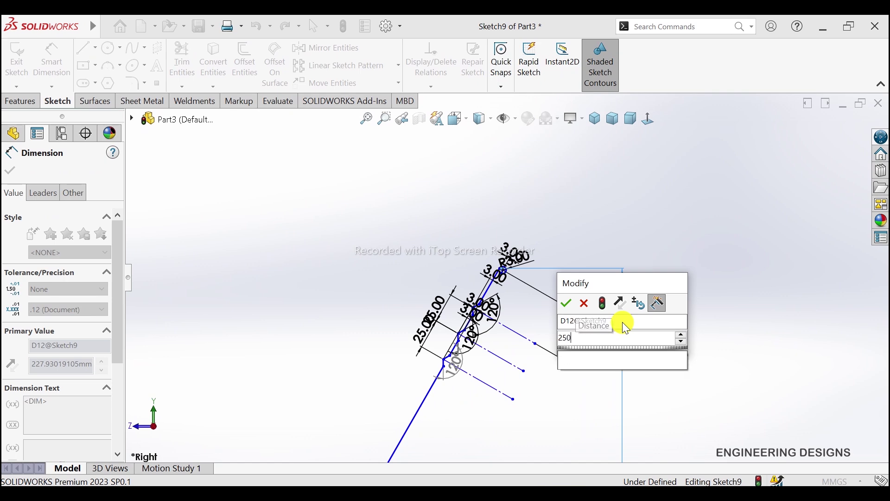
key("Return")
scroll(521, 239, "up", 1)
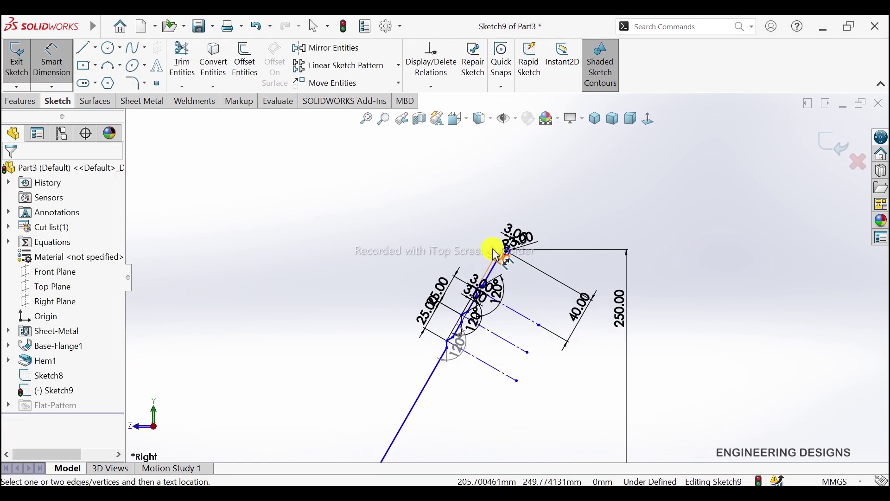
scroll(521, 259, "down", 3)
scroll(511, 258, "down", 2)
scroll(510, 266, "up", 4)
scroll(510, 267, "up", 4)
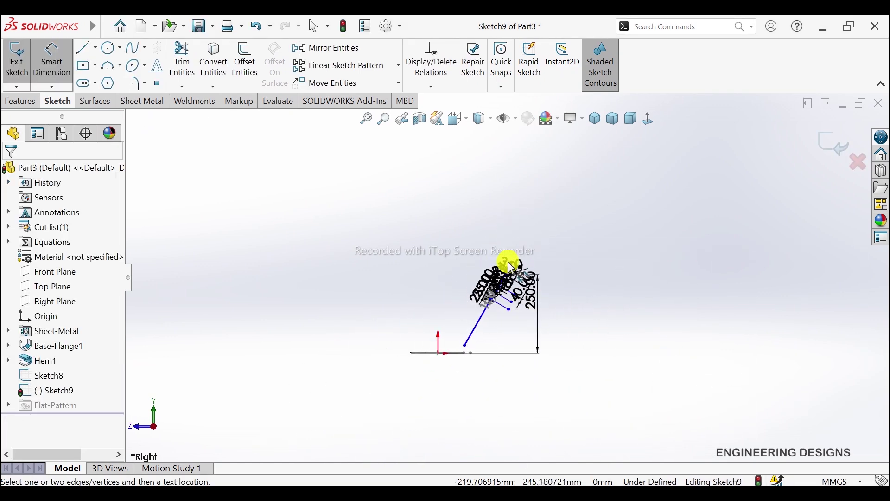
- Drag the sloped line's lower endpoint down-left beside the base edge
right_click(375, 227)
left_click(404, 262)
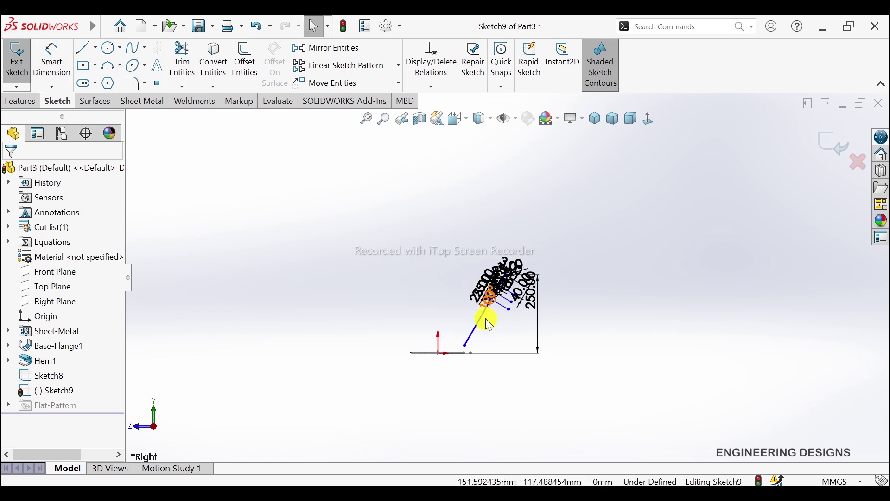
scroll(486, 324, "down", 3)
scroll(486, 324, "down", 2)
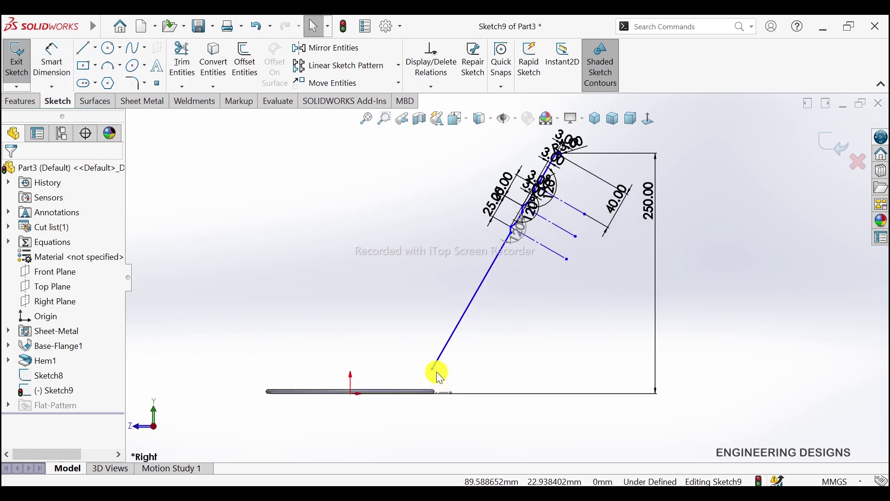
left_click_drag(434, 370, 424, 385)
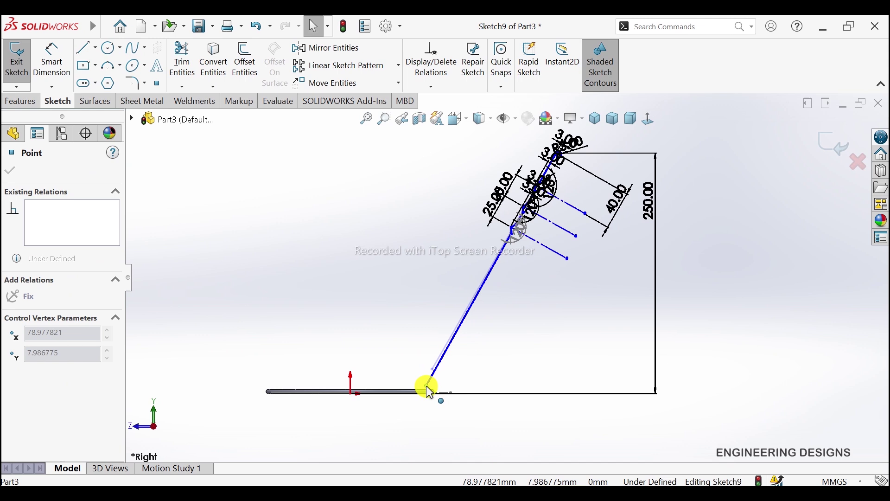
left_click(453, 381)
scroll(452, 377, "down", 2)
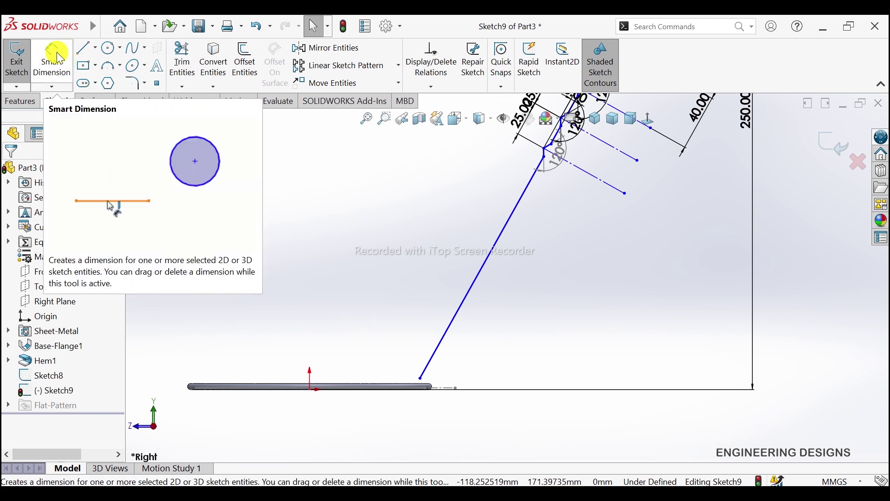
- Draw a vertical construction line upward from the origin
left_click(82, 48)
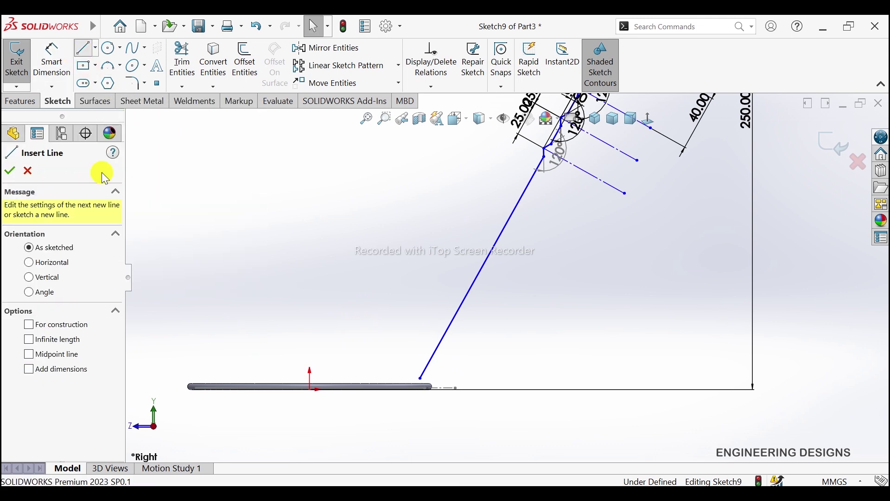
left_click(309, 388)
key("z")
key("z")
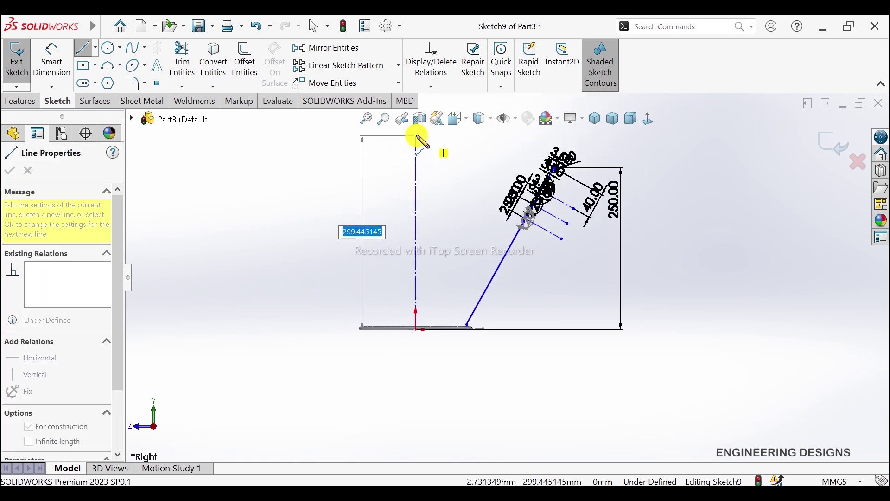
left_click(417, 136)
right_click(433, 149)
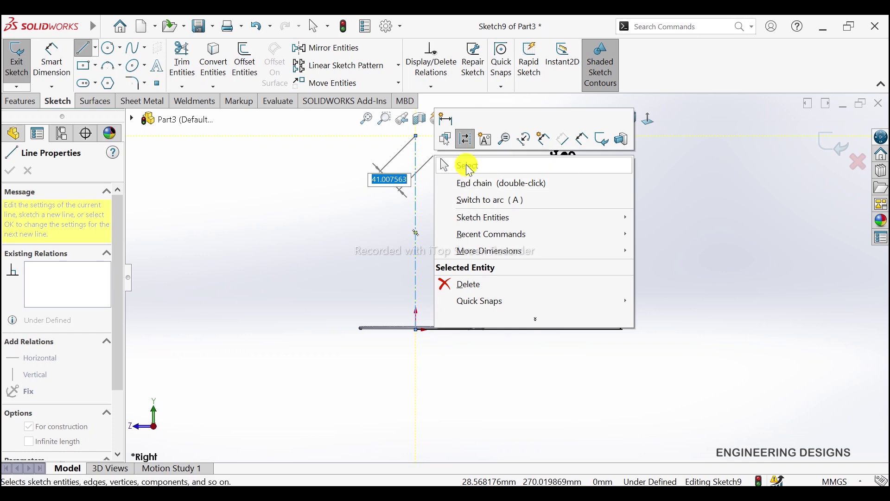
left_click(462, 166)
key("f")
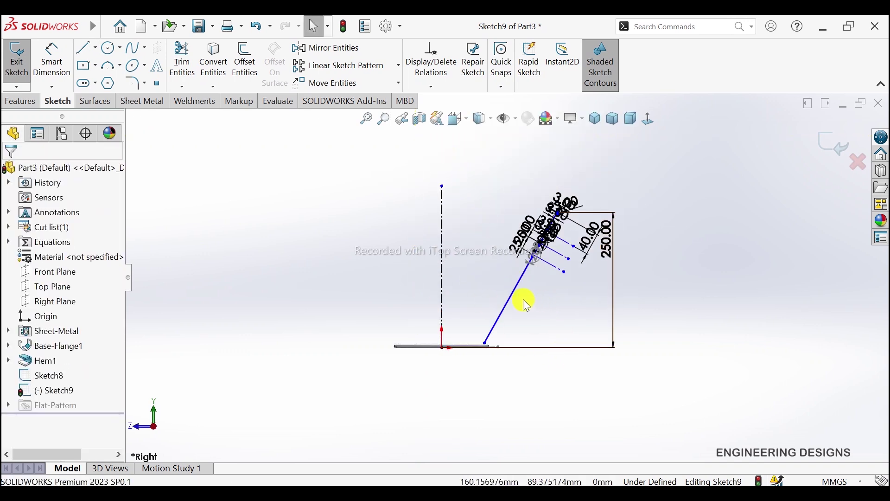
left_click(442, 261)
left_click(470, 274)
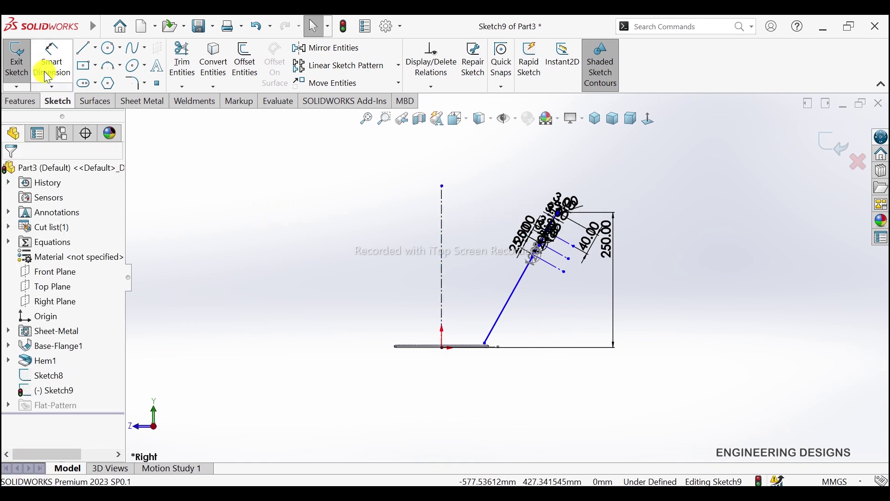
- Dimension the slanted line's top endpoint 275 mm horizontally from the construction line
left_click(52, 56)
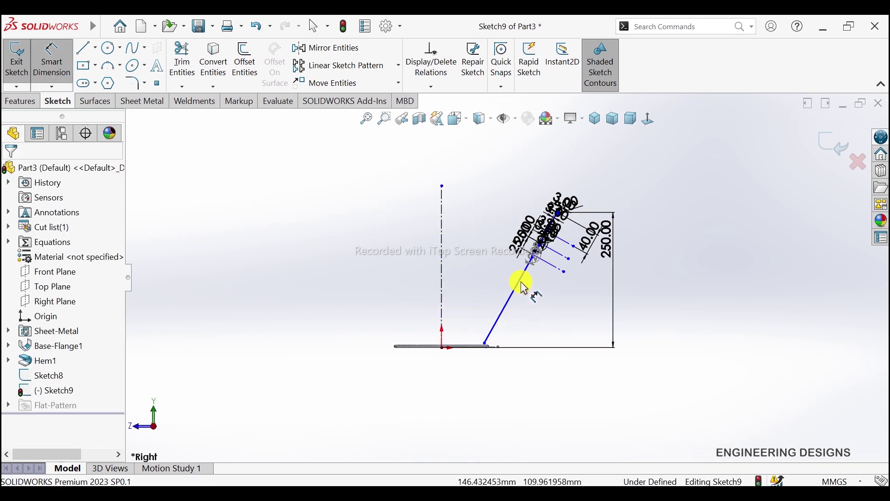
scroll(567, 205, "down", 2)
scroll(521, 242, "down", 3)
scroll(493, 273, "down", 3)
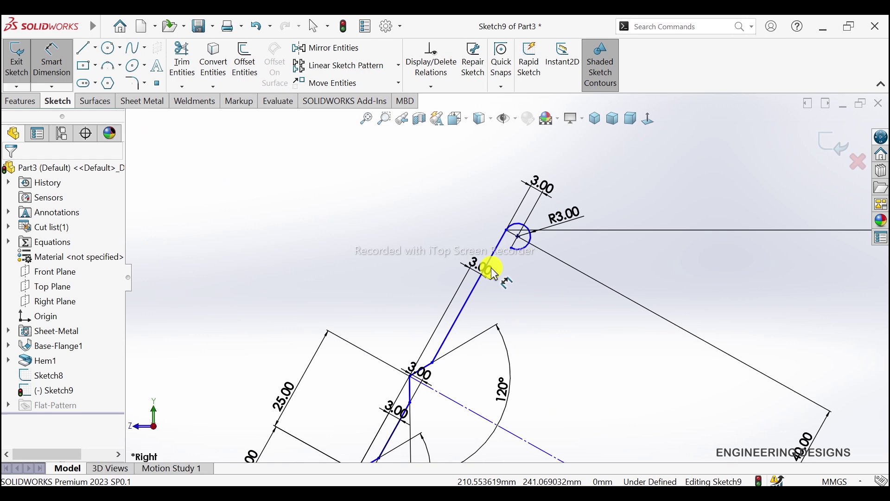
left_click(510, 237)
scroll(404, 234, "up", 3)
scroll(345, 259, "up", 3)
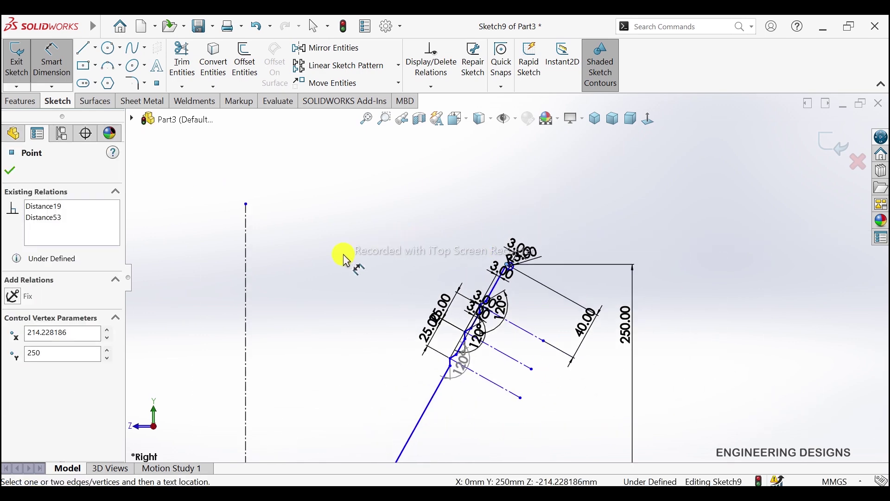
left_click(247, 266)
scroll(253, 232, "up", 2)
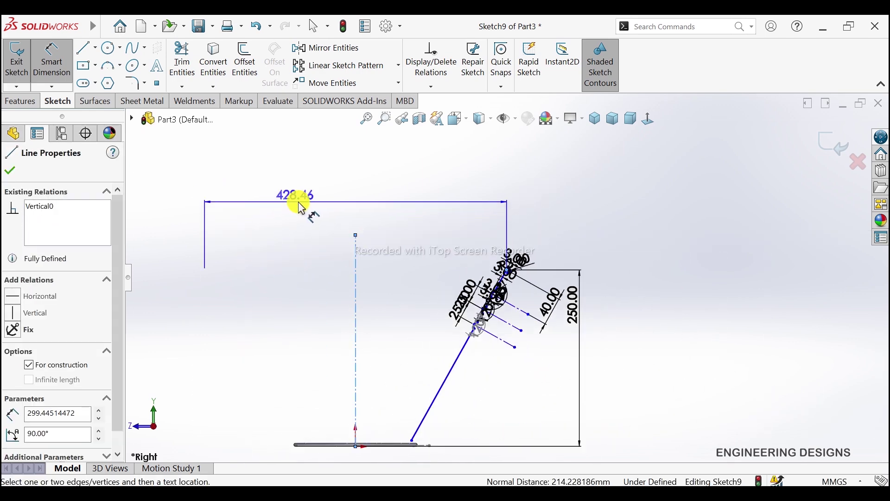
left_click(330, 204)
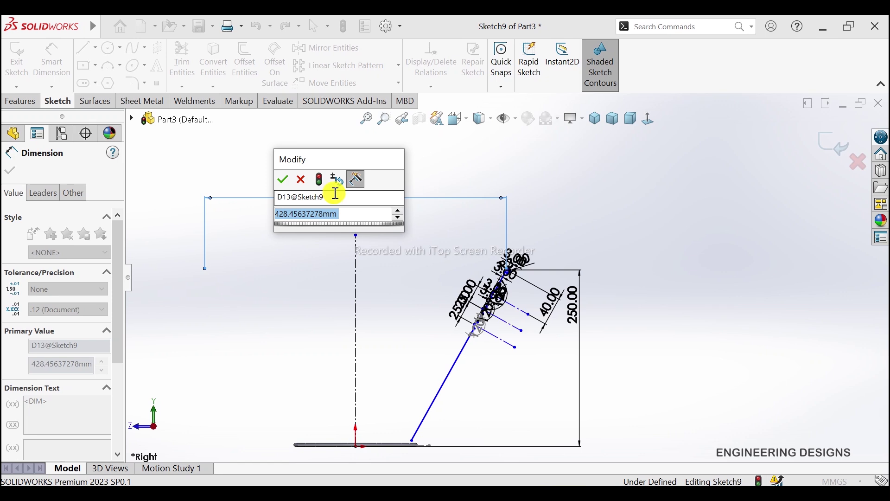
type("275")
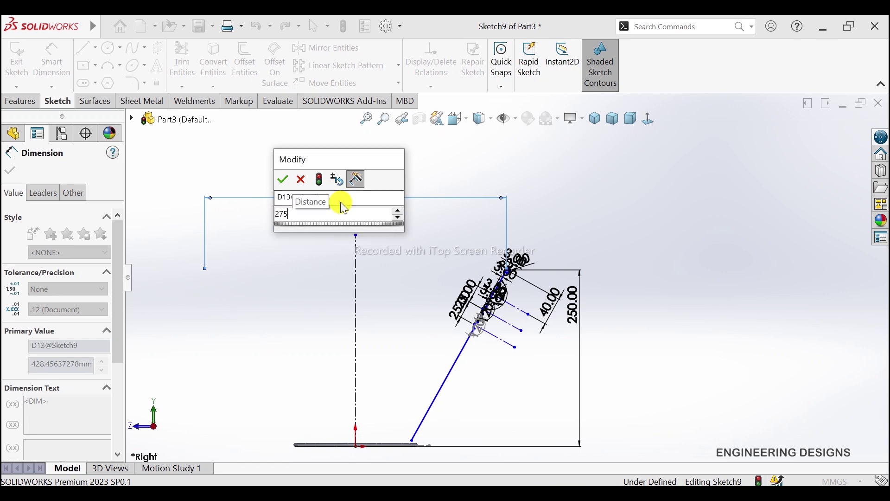
key("Return")
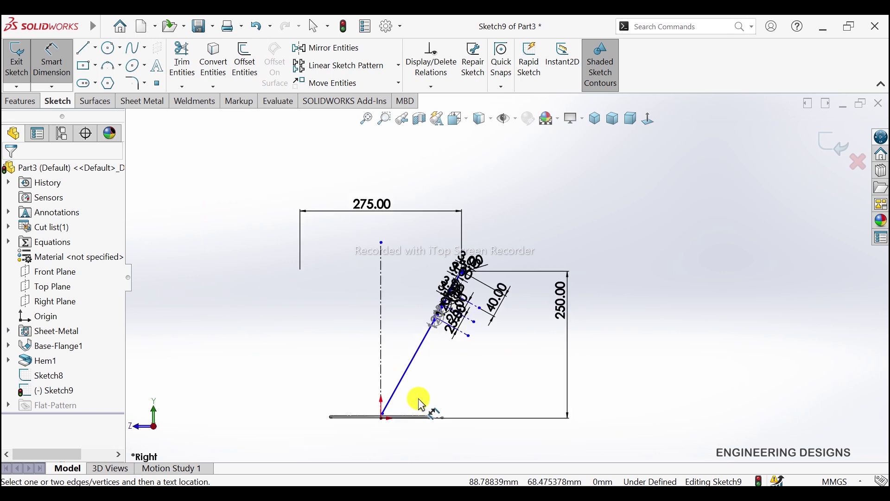
scroll(445, 380, "down", 3)
- Drag the wall line's lower endpoint along the base to near its edge
right_click(495, 285)
left_click(524, 358)
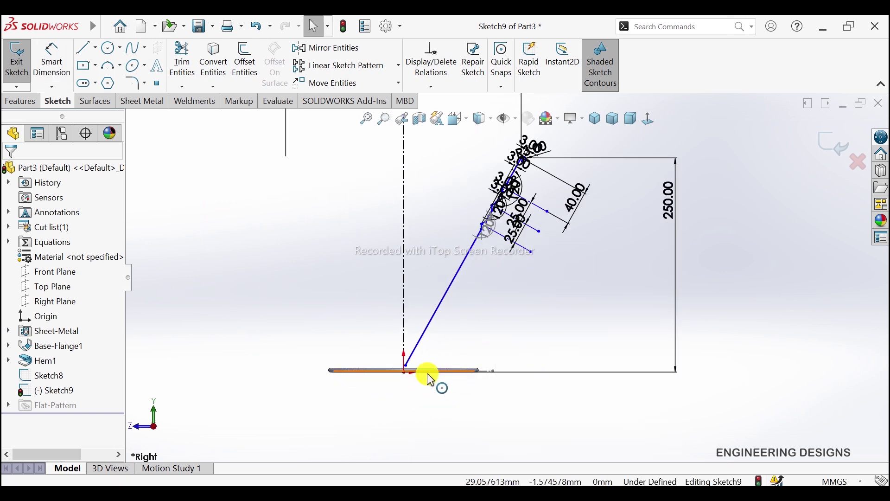
left_click_drag(406, 369, 459, 366)
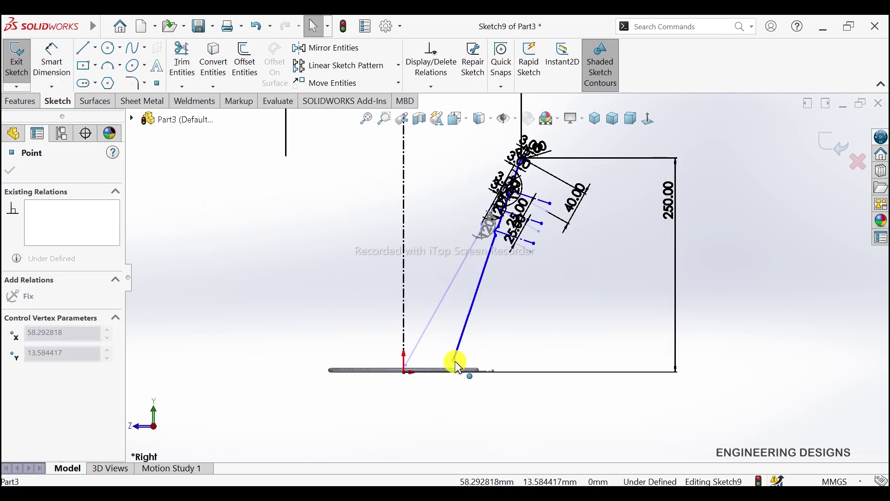
left_click_drag(459, 366, 458, 363)
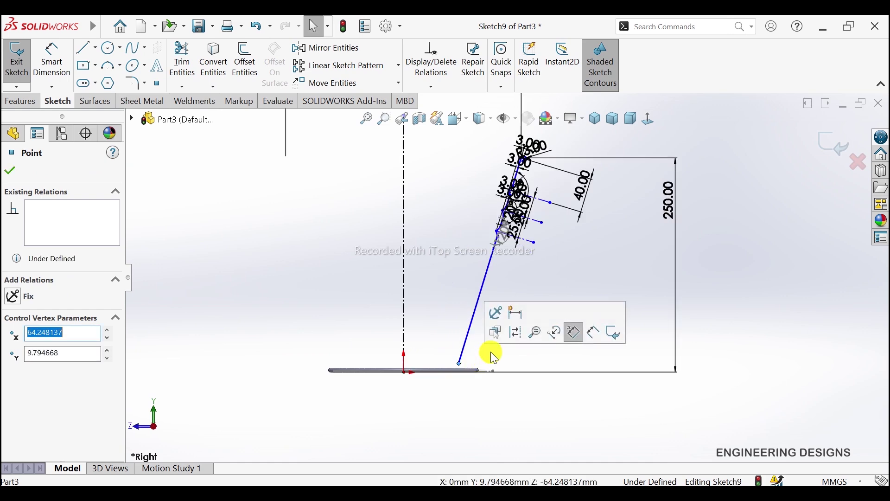
left_click(493, 351)
scroll(493, 352, "down", 2)
scroll(489, 352, "down", 2)
scroll(461, 360, "down", 1)
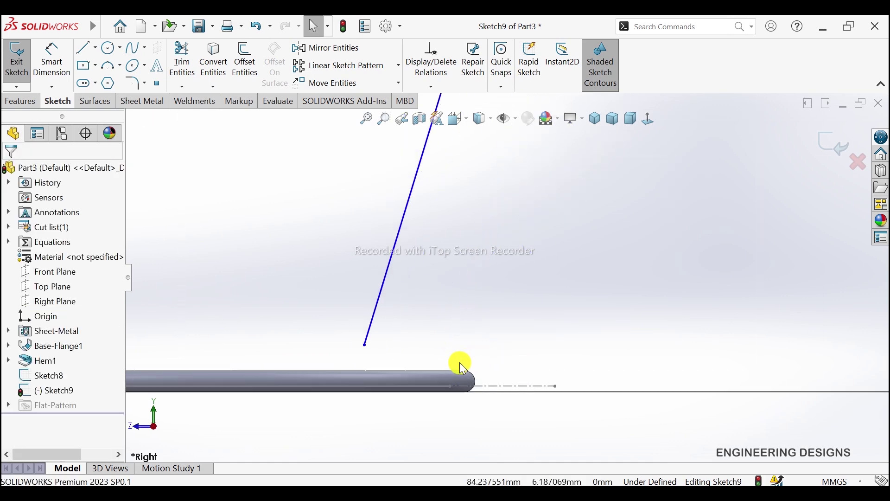
- In isometric view, pierce the line's lower endpoint onto Sketch8's circular rim edge
left_click(594, 119)
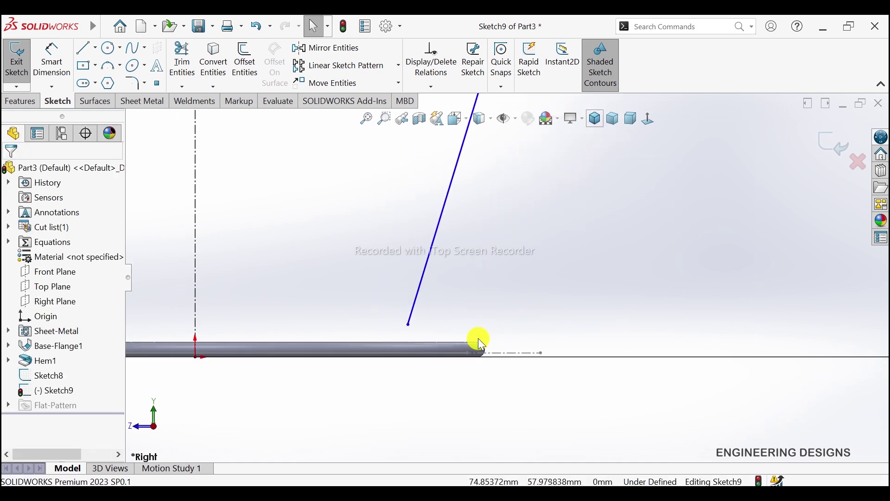
scroll(460, 334, "down", 2)
scroll(459, 298, "down", 2)
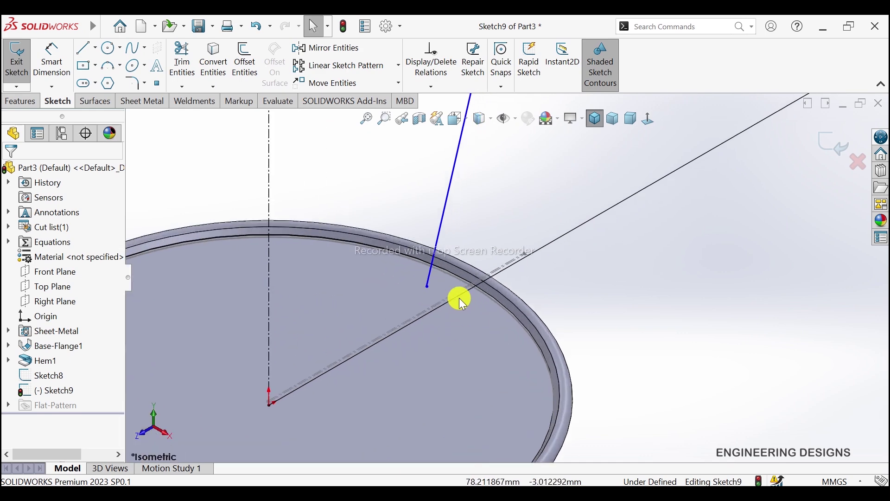
scroll(441, 298, "down", 2)
scroll(526, 295, "down", 2)
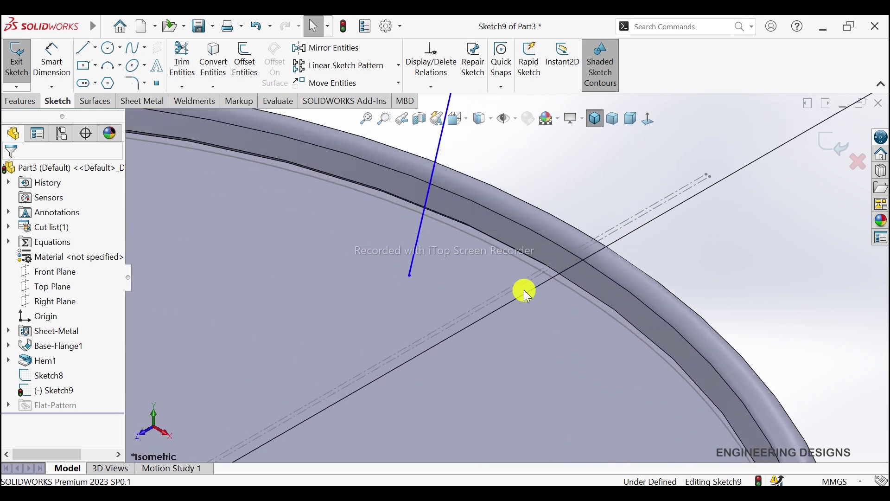
left_click(563, 285)
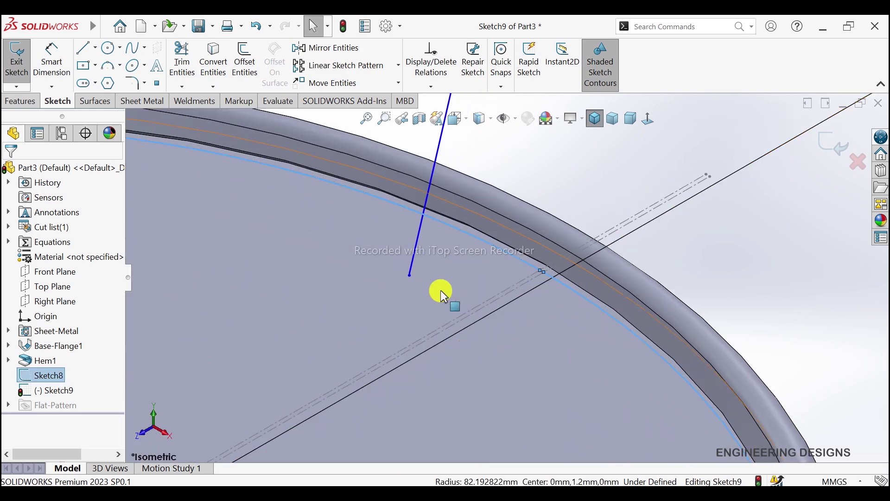
left_click(410, 276, "ctrl")
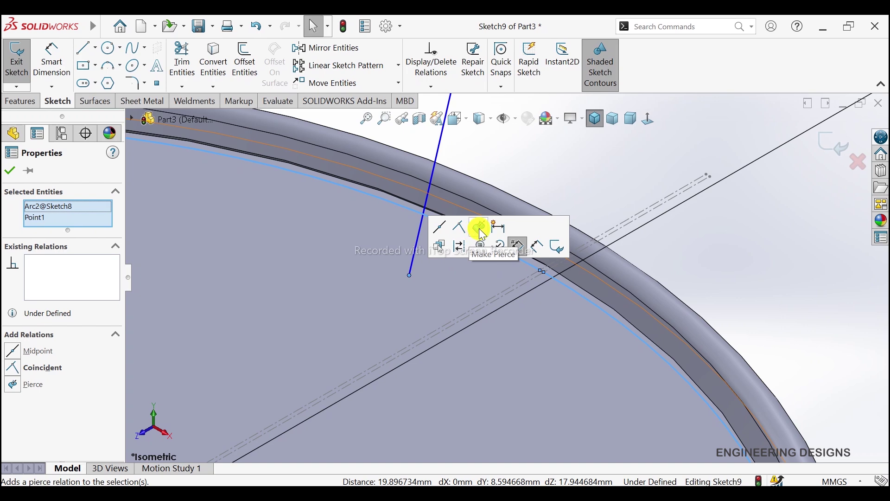
left_click(470, 220)
left_click(689, 252)
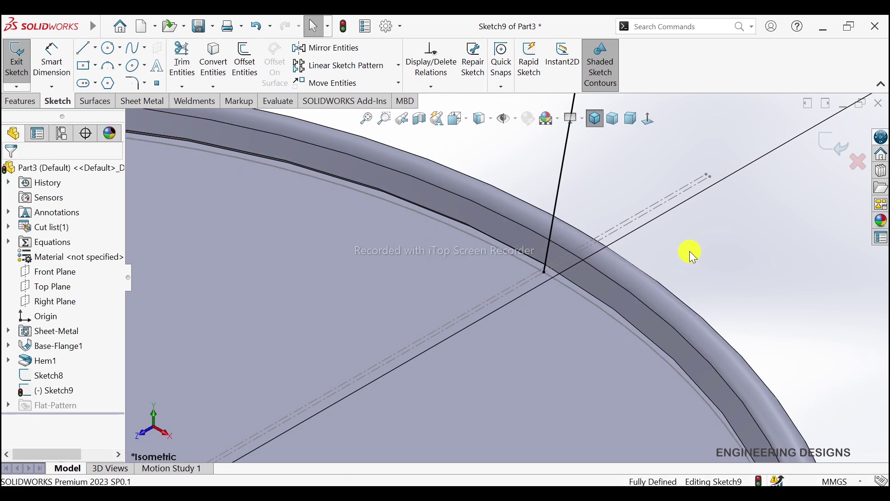
scroll(674, 249, "up", 3)
scroll(663, 235, "up", 3)
- Exit Sketch9 and zoom out to show the wall profile above the base flange
scroll(652, 229, "up", 2)
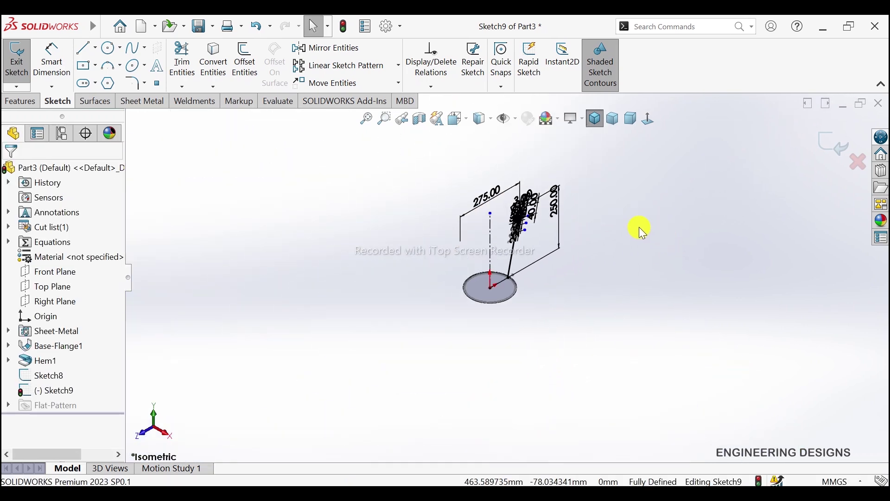
scroll(639, 227, "down", 2)
scroll(463, 224, "down", 2)
scroll(505, 232, "down", 2)
scroll(512, 330, "down", 2)
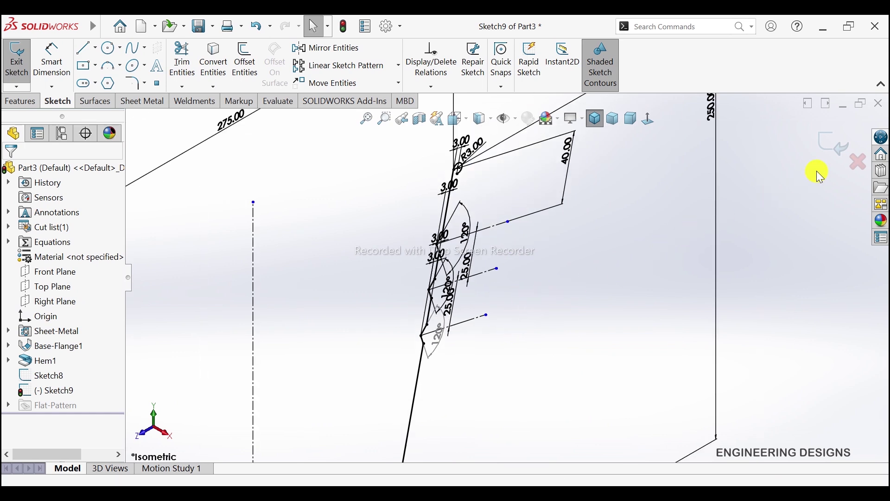
left_click(827, 145)
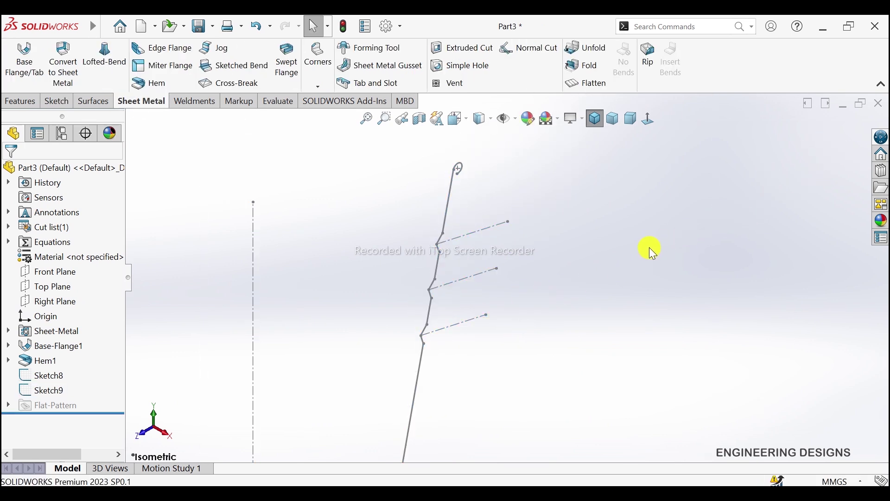
scroll(571, 332, "up", 2)
scroll(516, 350, "up", 2)
scroll(518, 347, "up", 1)
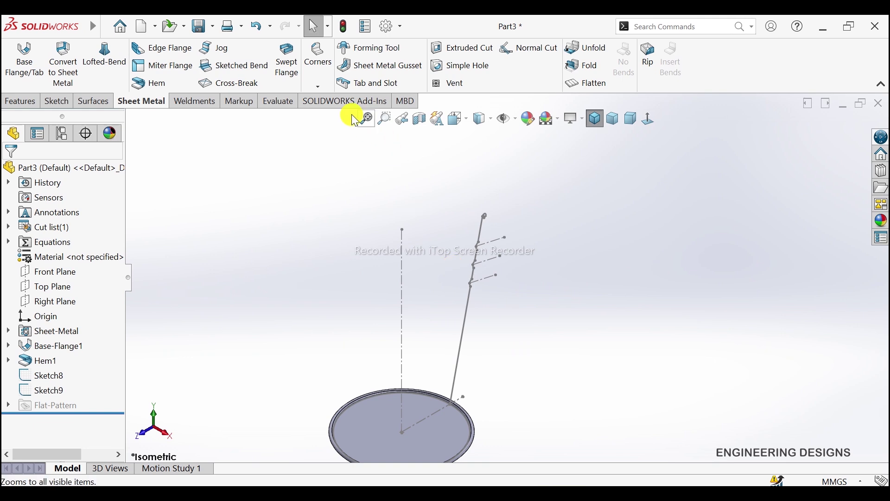
- Start a swept flange with Sketch9 as the profile and Sketch8 as the path
left_click(296, 67)
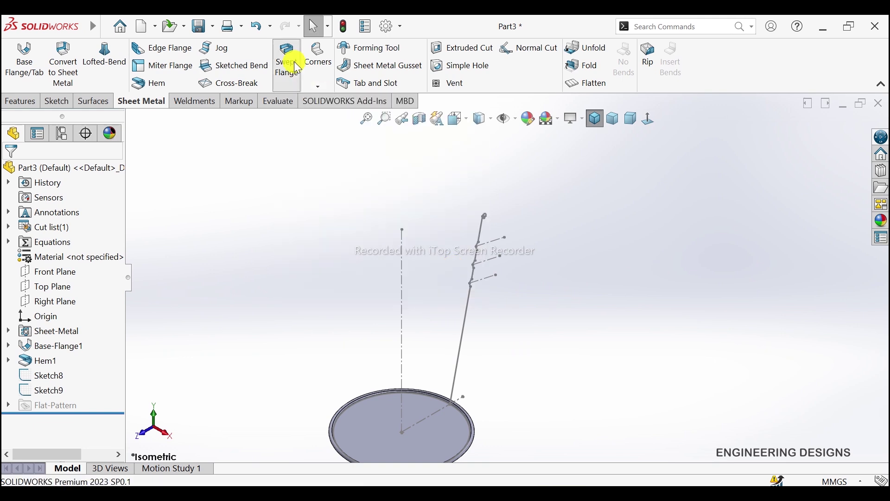
scroll(514, 287, "up", 2)
scroll(546, 363, "down", 3)
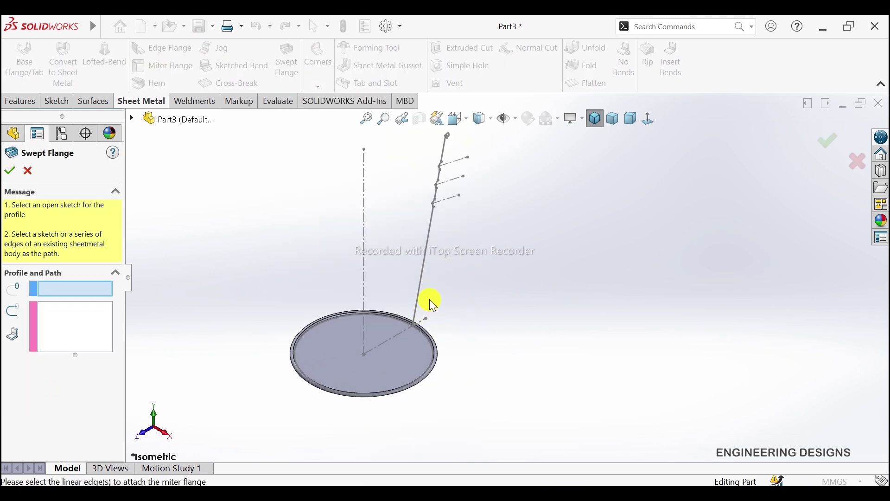
left_click(430, 225)
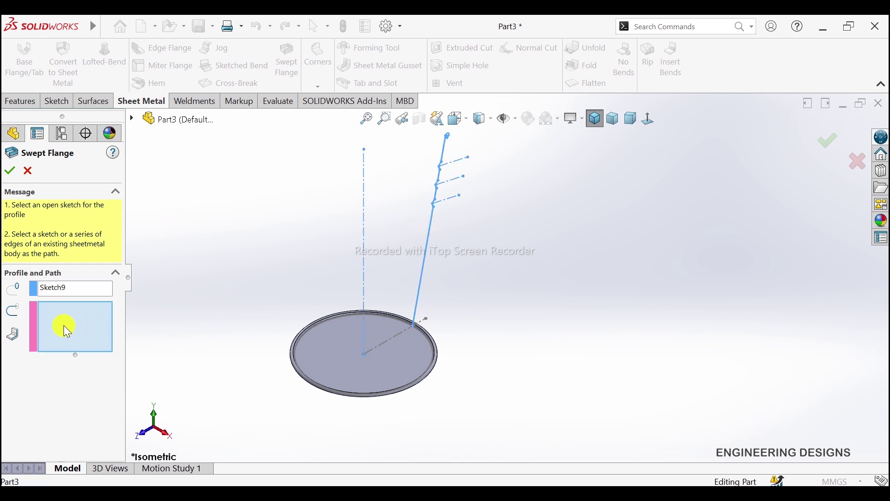
scroll(417, 332, "down", 3)
scroll(464, 315, "down", 3)
scroll(491, 309, "down", 3)
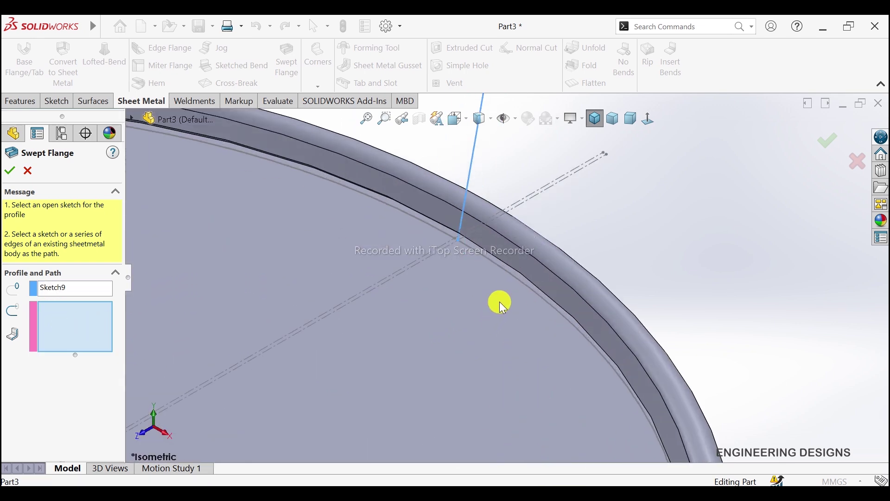
scroll(505, 278, "down", 3)
left_click(507, 254)
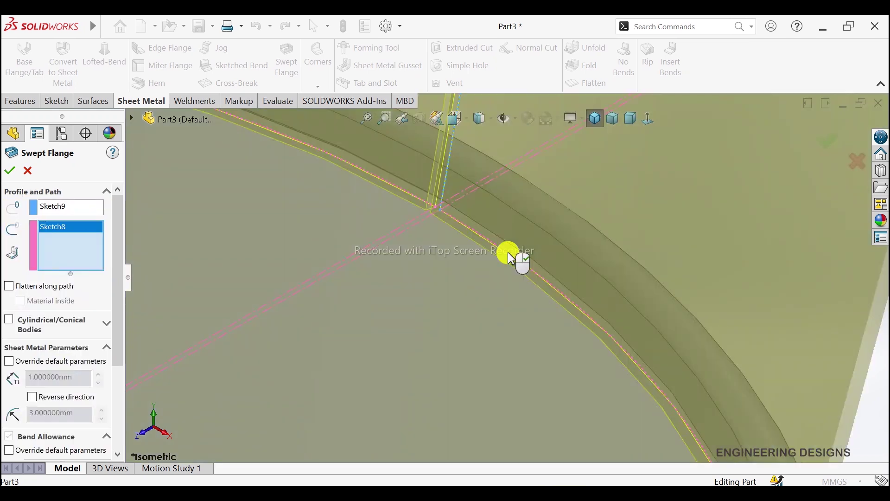
- Enable Cylindrical/Conical Bodies and pick Line10 of Sketch9 as the cone axis
scroll(444, 273, "up", 2)
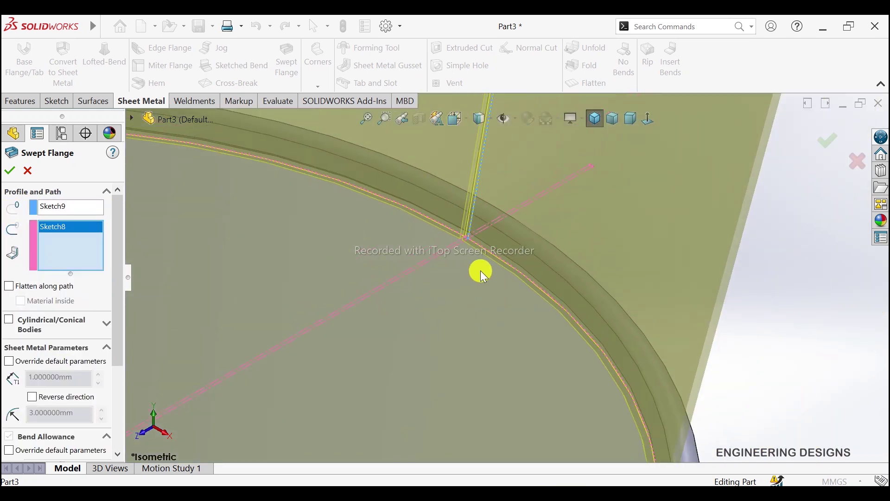
left_click(9, 320)
scroll(404, 232, "up", 5)
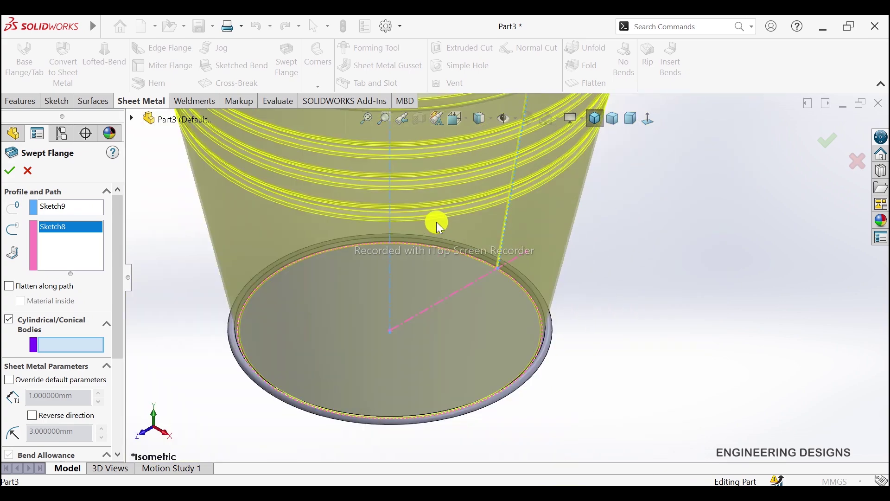
scroll(533, 207, "up", 2)
scroll(514, 143, "up", 1)
scroll(513, 179, "down", 3)
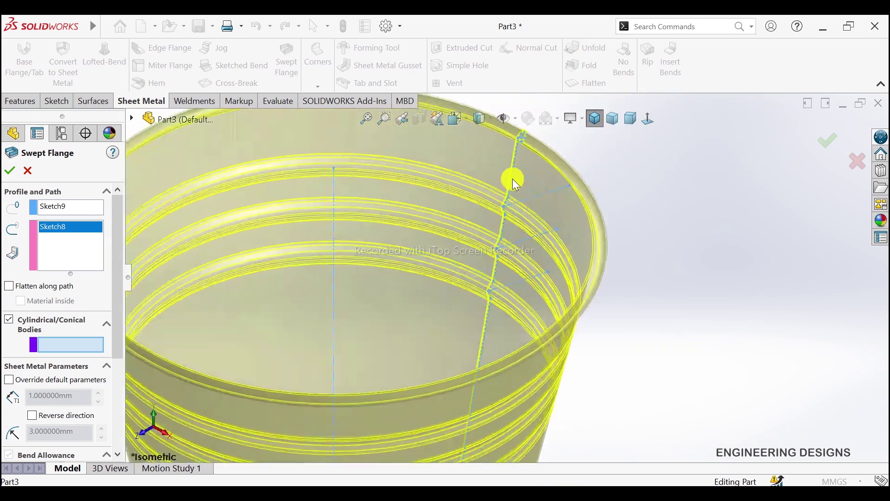
scroll(514, 176, "down", 2)
scroll(514, 177, "down", 1)
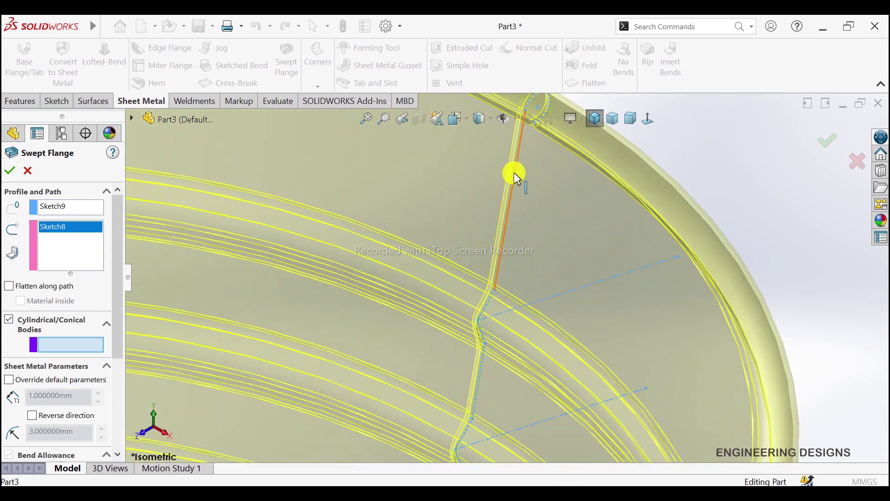
left_click(516, 175)
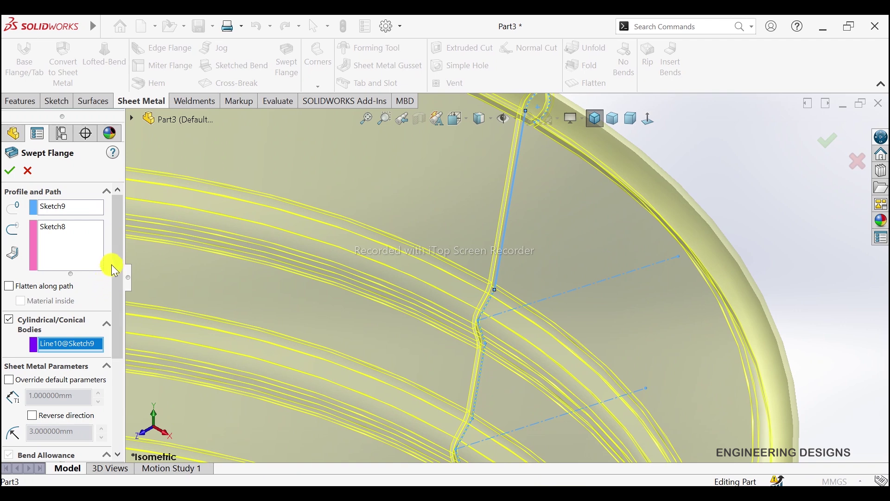
left_click_drag(116, 252, 117, 324)
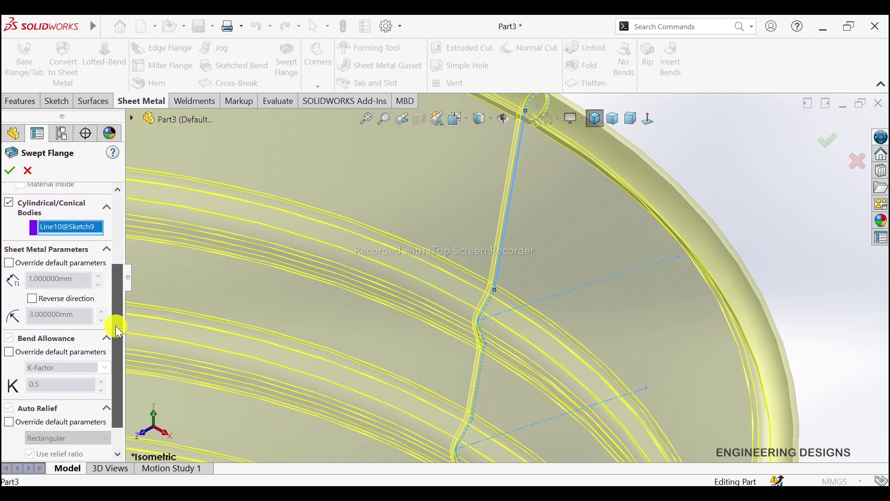
- Override defaults with 1.3 mm thickness and 4 mm bend radius, then accept Swept Flange1
left_click(9, 263)
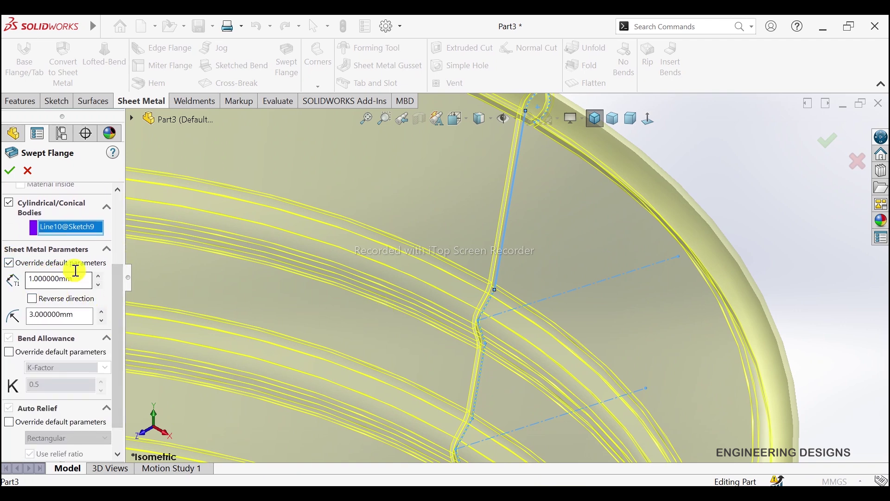
type("1.3")
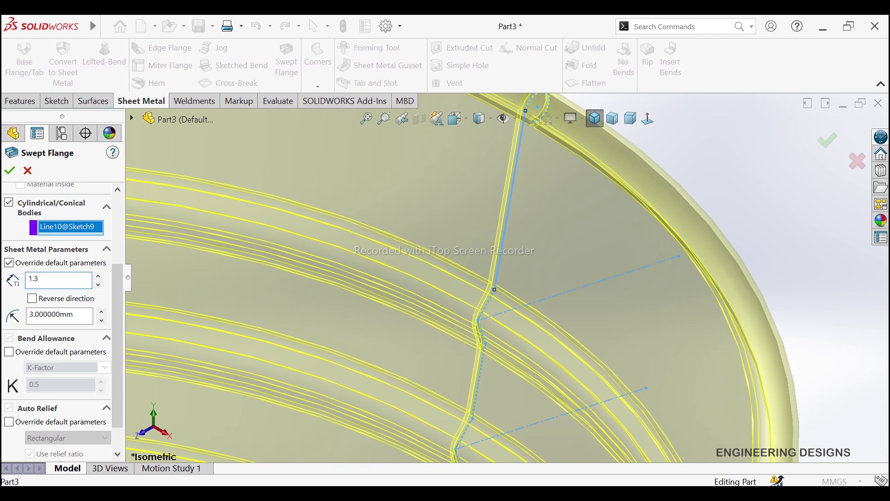
key("Return")
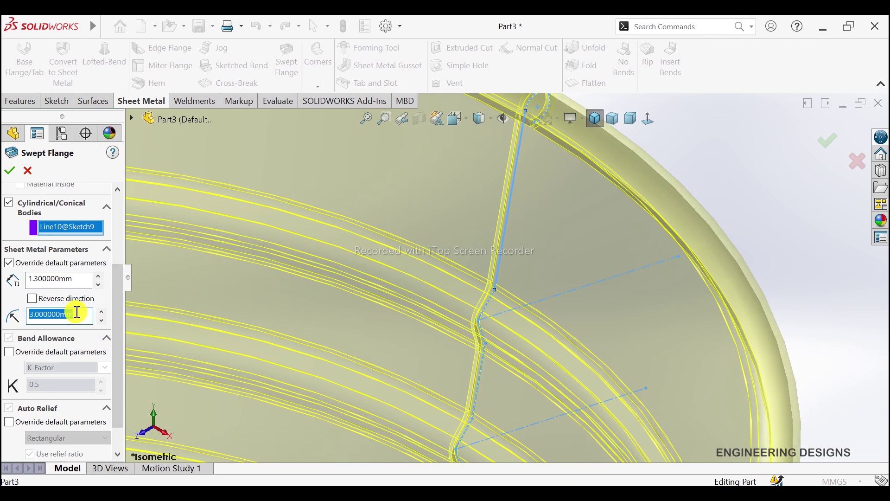
type("4")
key("Return")
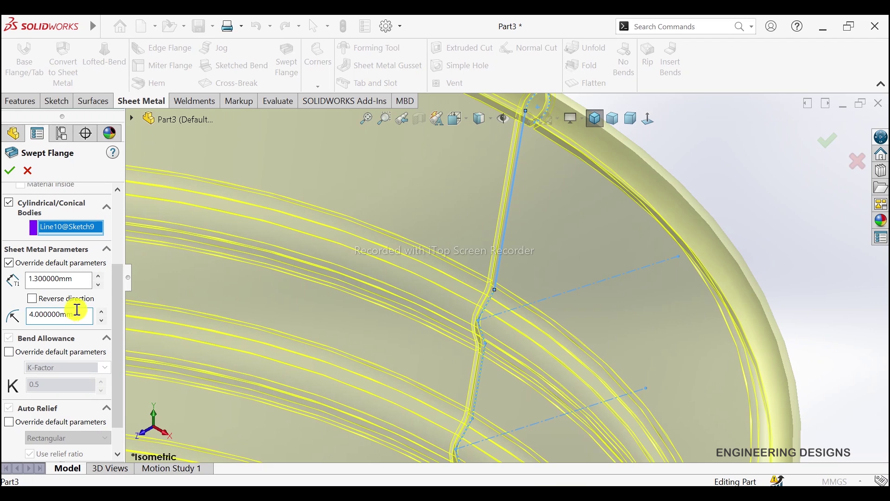
left_click_drag(123, 294, 119, 227)
scroll(449, 261, "up", 3)
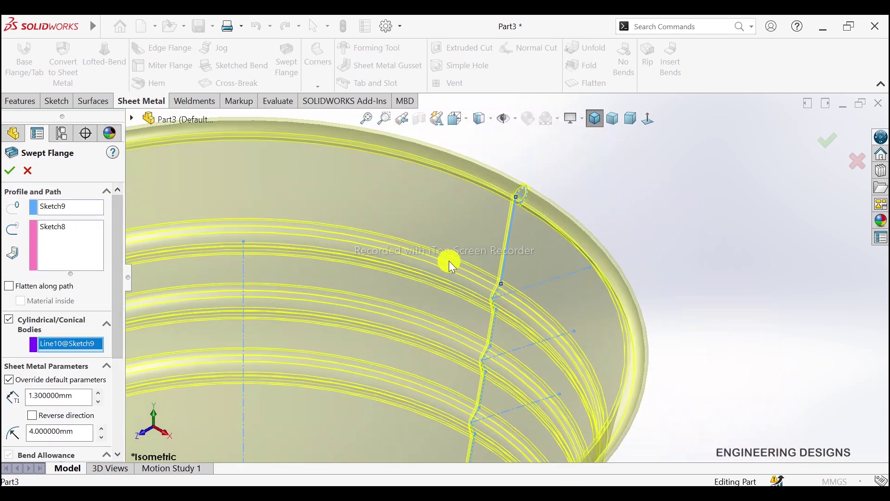
scroll(449, 260, "up", 5)
scroll(480, 335, "up", 2)
scroll(482, 369, "down", 1)
scroll(488, 310, "down", 1)
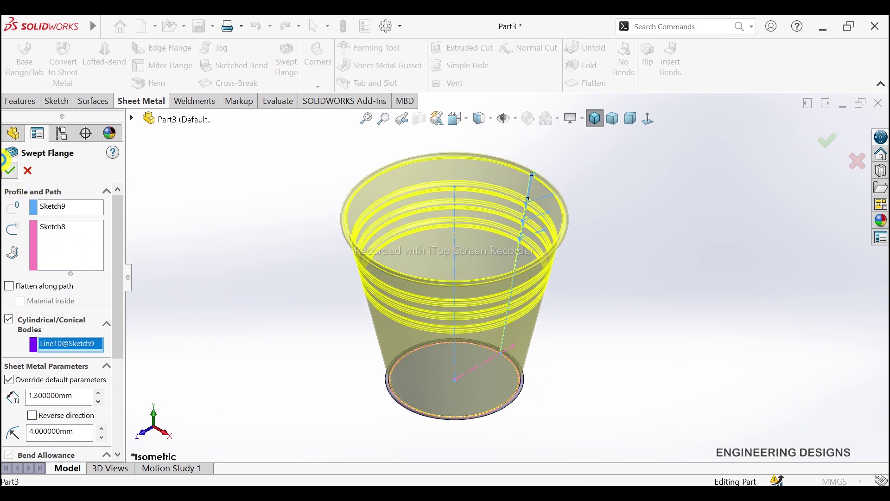
left_click(557, 223)
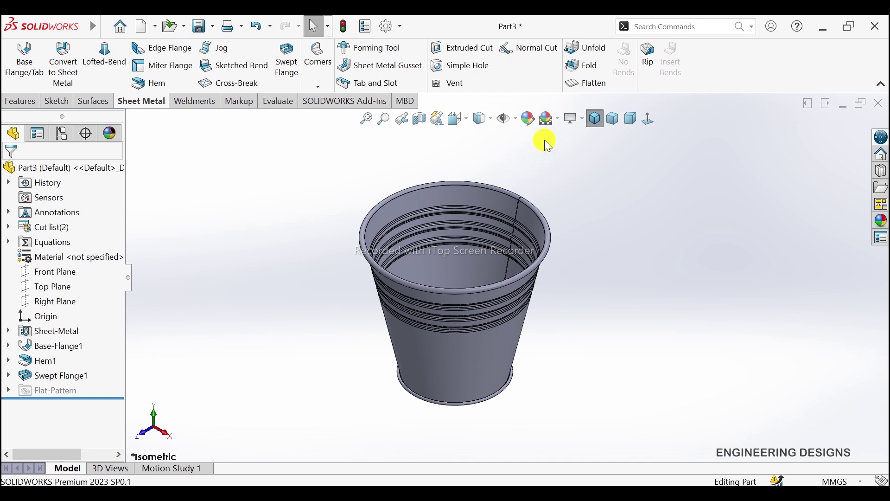
- Apply the Plain White scene and assign Galvanized Steel as the part material
left_click(550, 119)
left_click(563, 152)
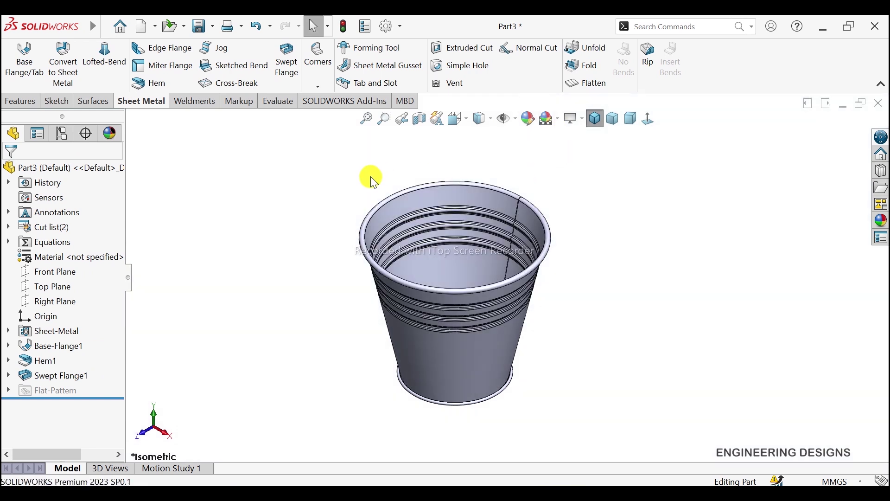
right_click(99, 256)
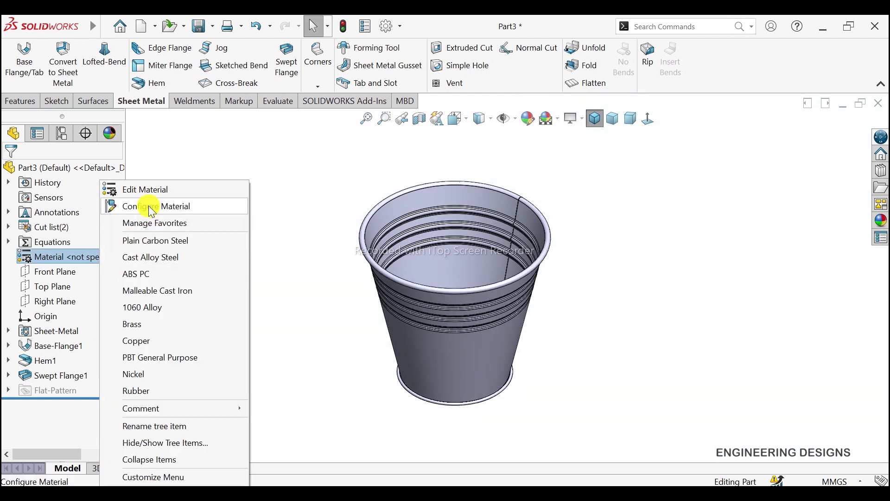
left_click(160, 191)
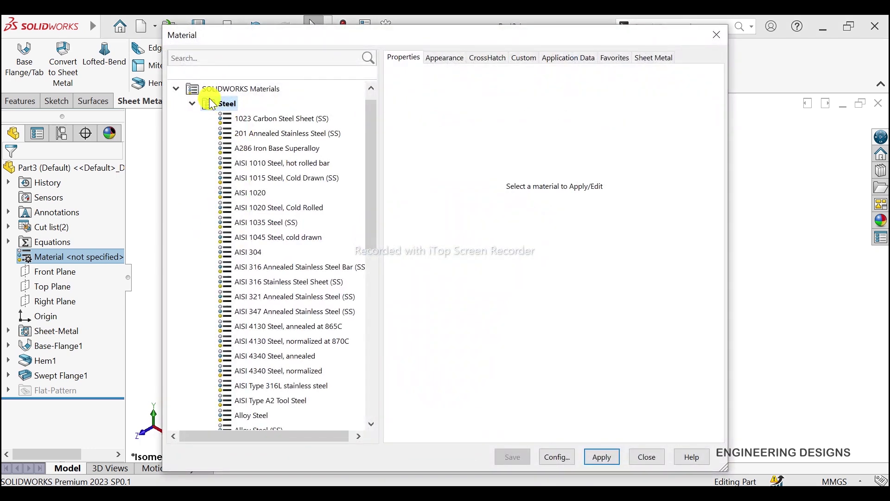
scroll(238, 193, "down", 3)
scroll(244, 212, "down", 5)
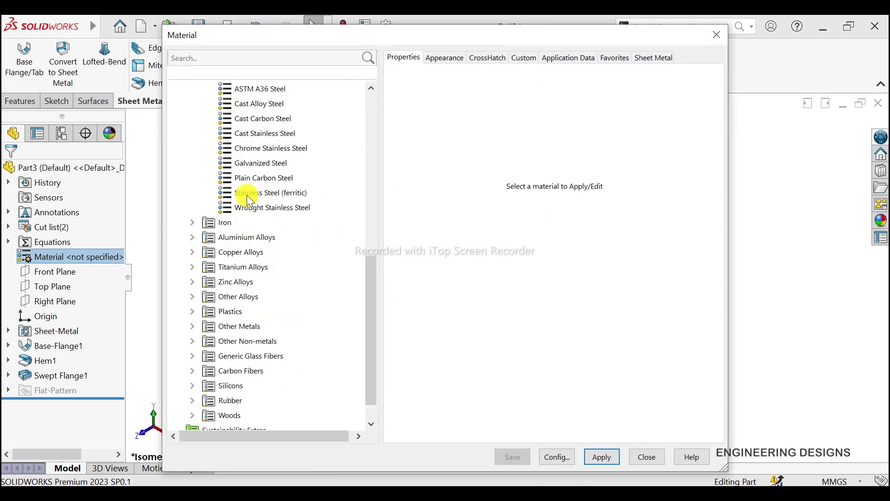
left_click(248, 166)
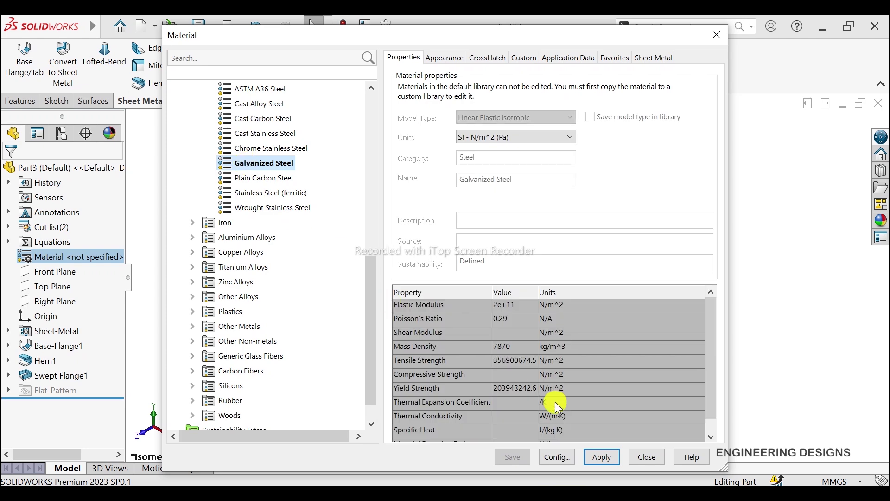
left_click(611, 457)
left_click(647, 457)
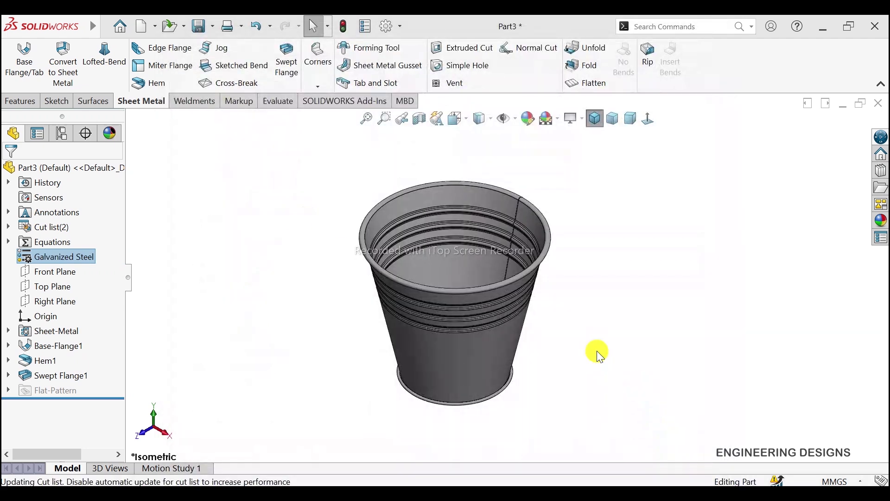
scroll(497, 294, "down", 2)
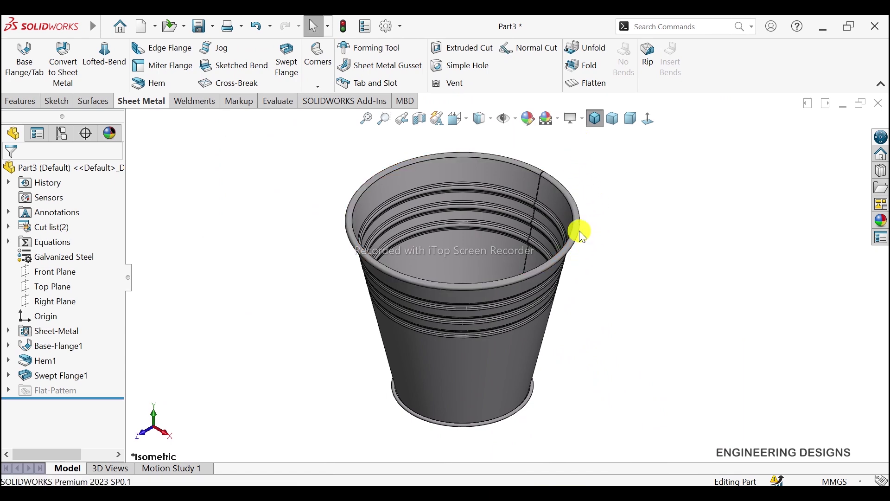
scroll(532, 391, "down", 2)
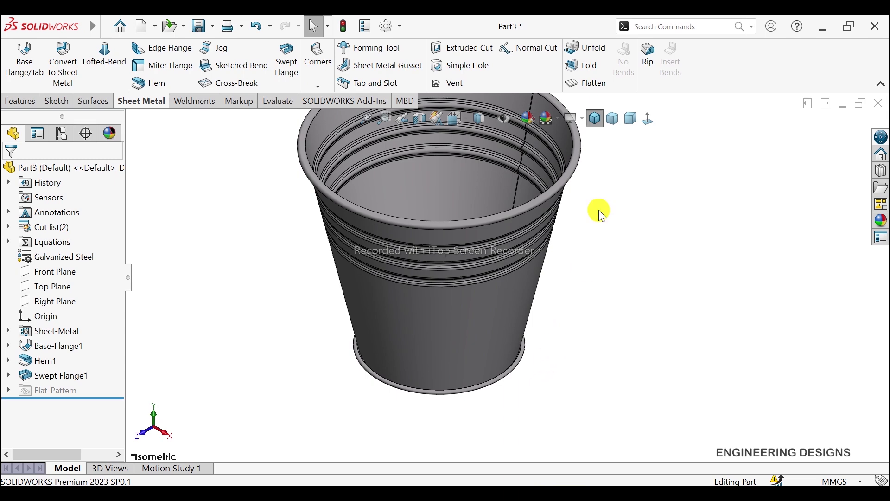
right_click(627, 169)
left_click(649, 228)
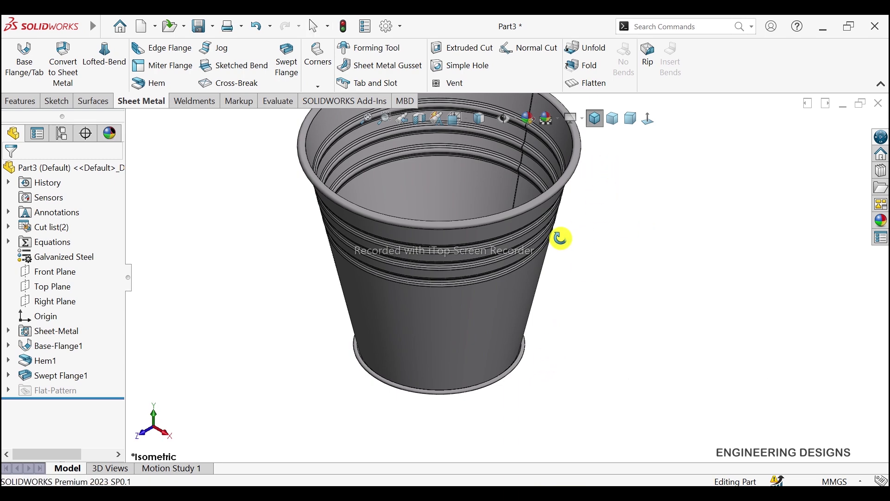
mouse_move(562, 234)
left_mouse_down()
mouse_move(579, 297)
mouse_move(558, 342)
mouse_move(500, 235)
mouse_move(527, 236)
mouse_move(500, 214)
mouse_move(614, 213)
mouse_move(635, 183)
mouse_move(592, 229)
mouse_move(487, 207)
left_mouse_up()
scroll(514, 228, "down", 3)
scroll(592, 228, "up", 3)
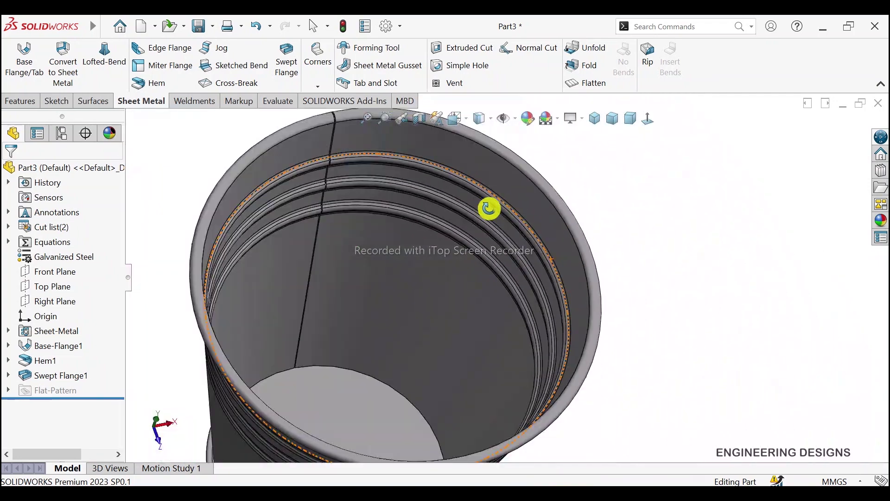
mouse_move(374, 156)
left_mouse_down()
mouse_move(332, 159)
mouse_move(413, 220)
mouse_move(424, 301)
mouse_move(331, 169)
left_mouse_up()
scroll(330, 168, "up", 3)
scroll(473, 222, "down", 3)
scroll(520, 312, "down", 3)
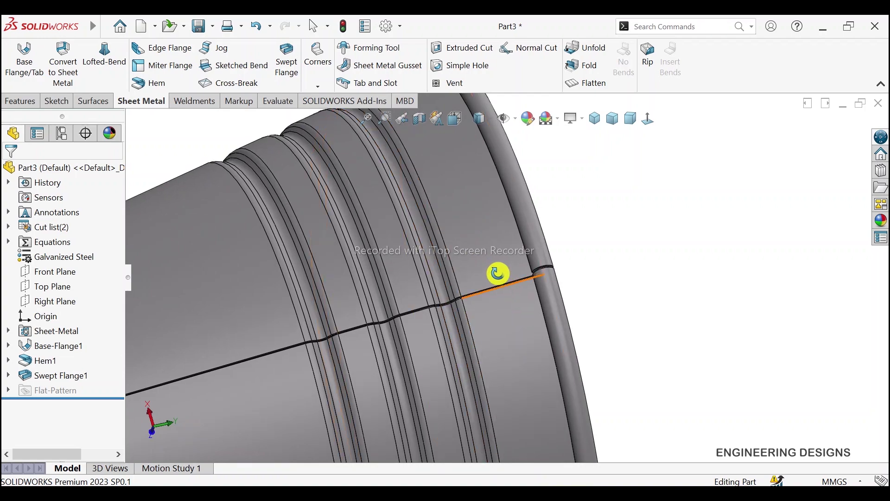
scroll(499, 265, "down", 2)
left_click(536, 277)
mouse_move(537, 262)
left_mouse_down()
mouse_move(520, 205)
mouse_move(592, 169)
mouse_move(628, 175)
mouse_move(538, 250)
mouse_move(437, 274)
mouse_move(544, 236)
mouse_move(618, 369)
mouse_move(536, 342)
mouse_move(499, 249)
mouse_move(474, 143)
mouse_move(620, 250)
mouse_move(610, 250)
mouse_move(599, 225)
left_mouse_up()
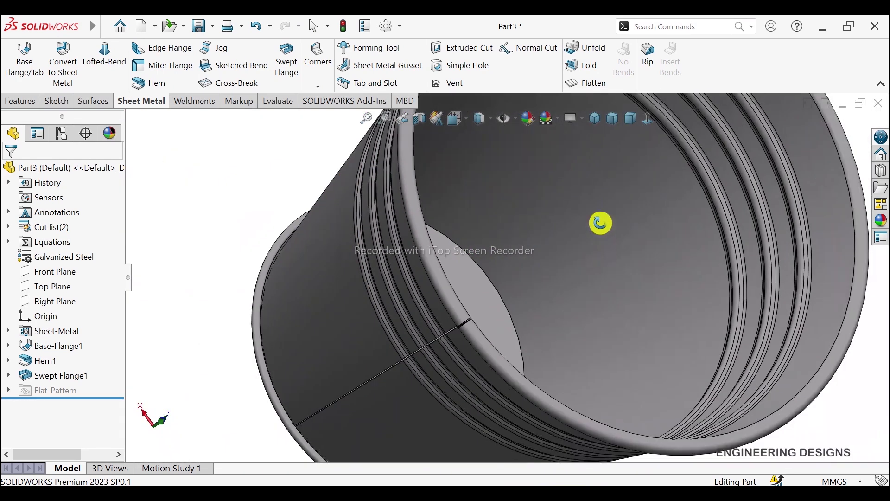
left_click(605, 121)
mouse_move(570, 175)
left_mouse_down()
mouse_move(542, 200)
mouse_move(494, 371)
mouse_move(524, 155)
left_mouse_up()
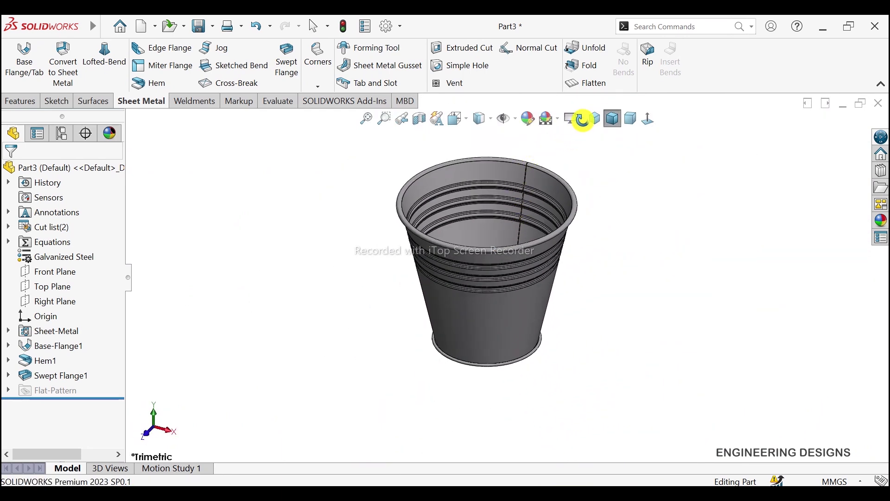
left_click(596, 121)
scroll(552, 190, "down", 2)
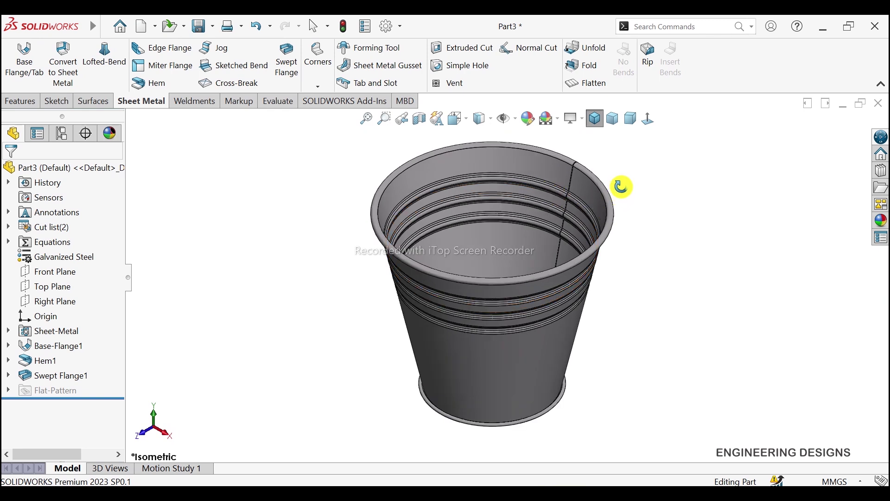
right_click(648, 185)
left_click(668, 195)
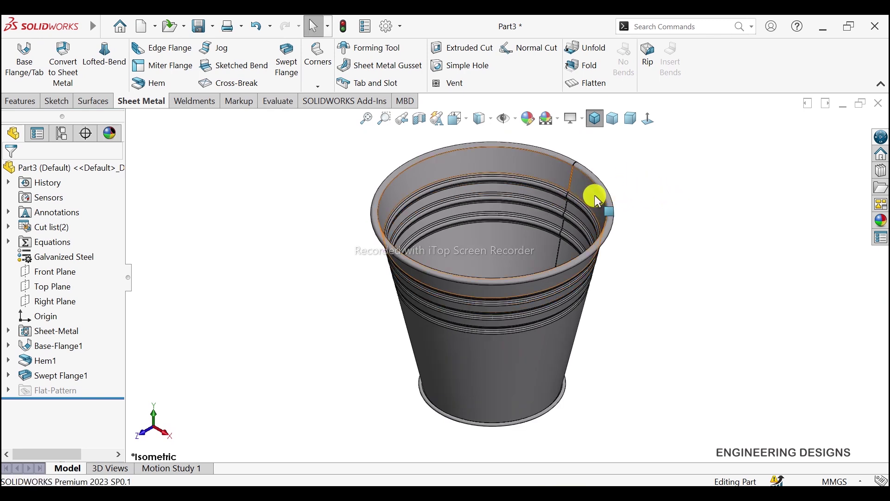